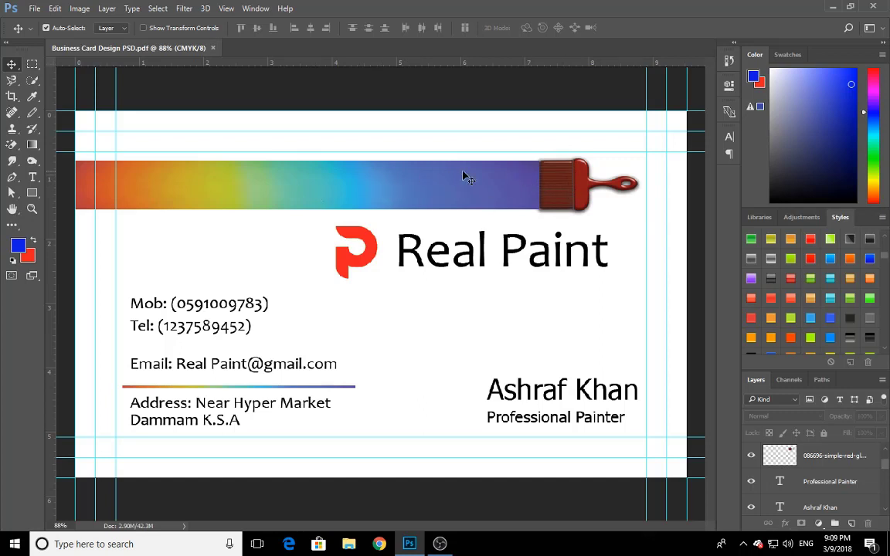
Try moving the red paintbrush away from the end of the rainbow stripe on the sample card, and return it to its place
right_click(576, 195)
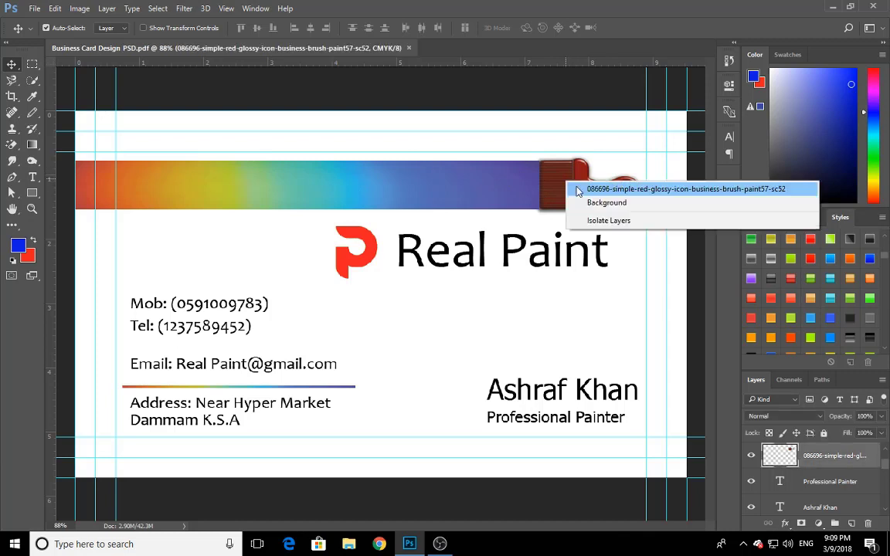
left_click(582, 187)
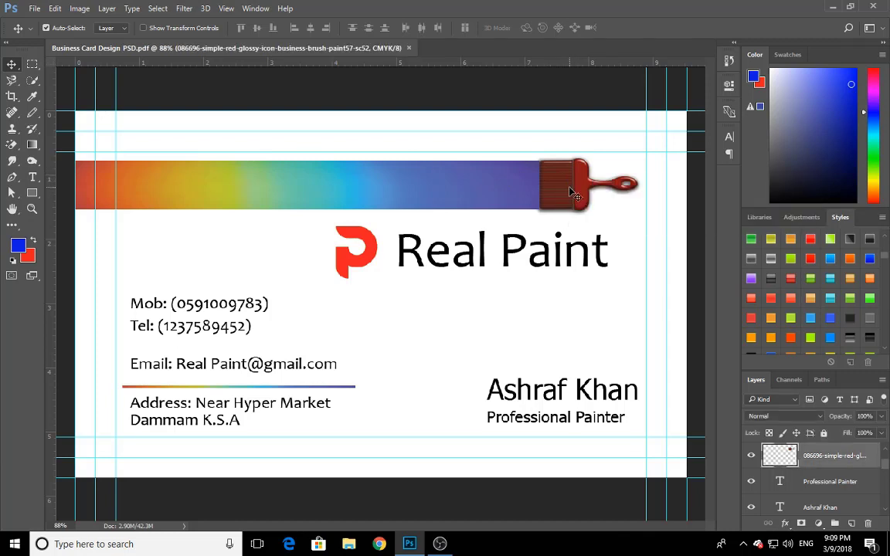
left_click_drag(573, 186, 597, 200)
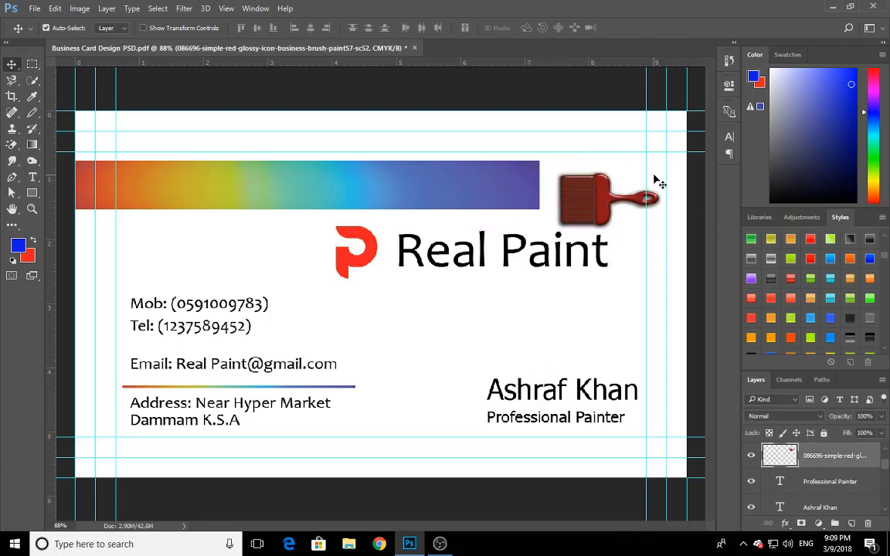
left_click_drag(657, 183, 639, 170)
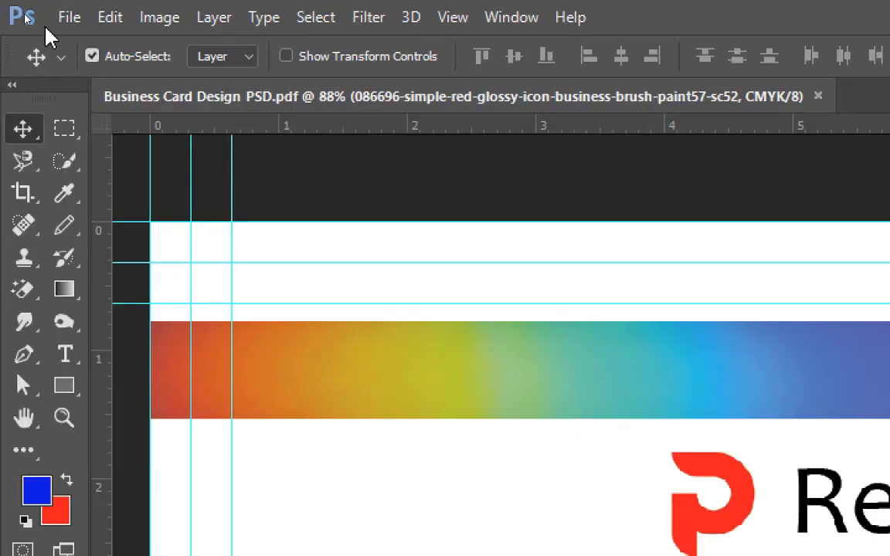
left_click(67, 17)
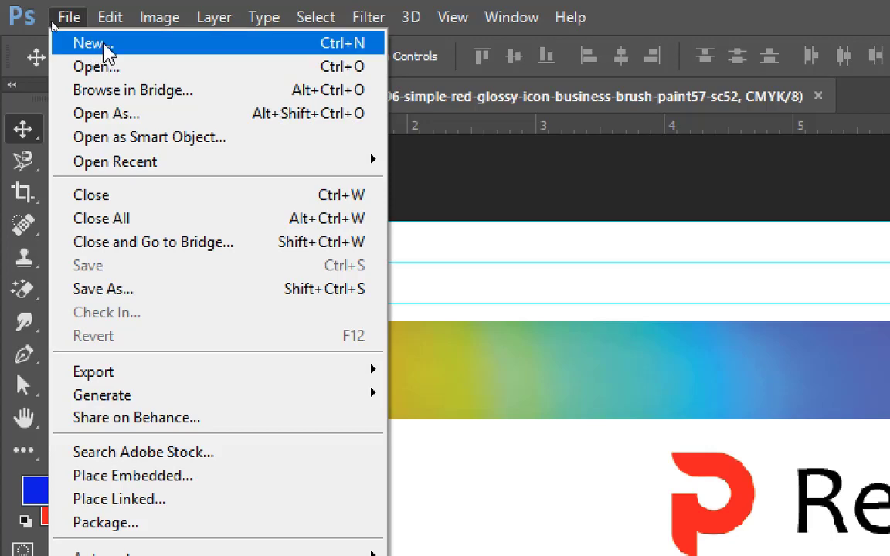
left_click(571, 235)
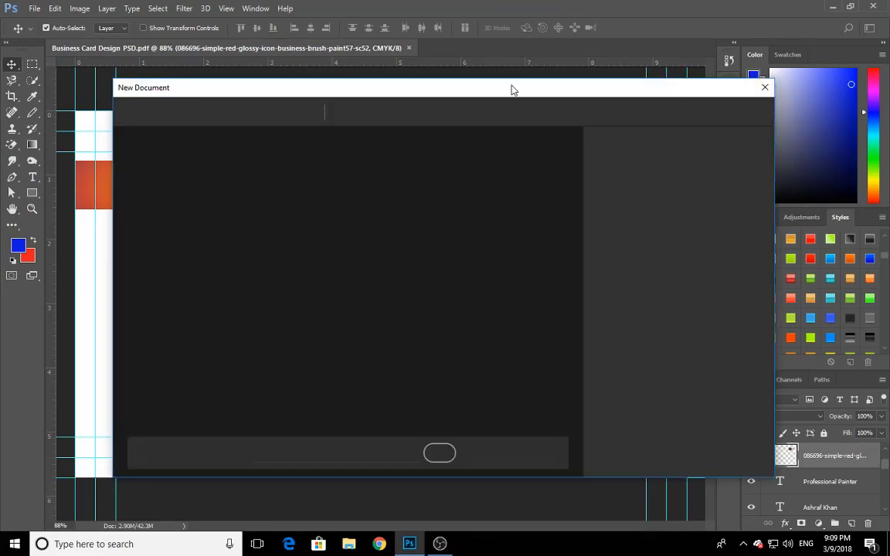
left_click_drag(518, 95, 465, 74)
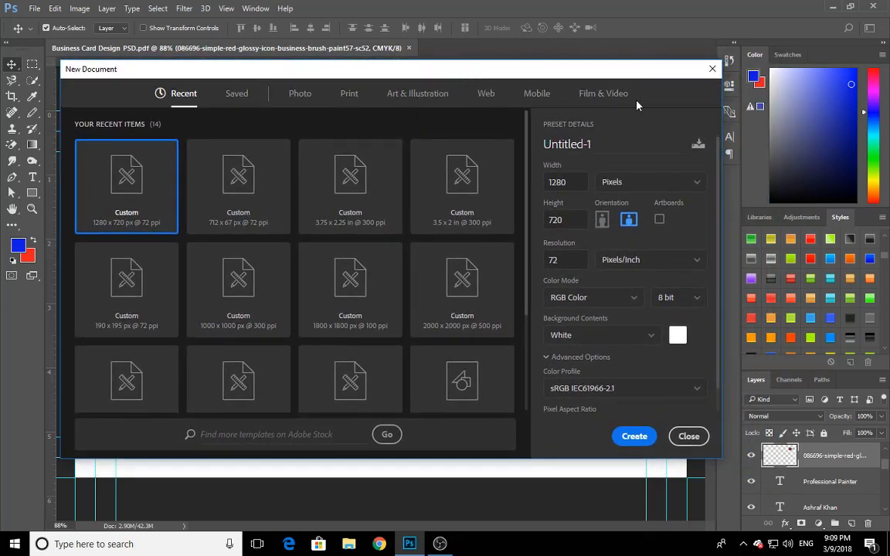
left_click(712, 69)
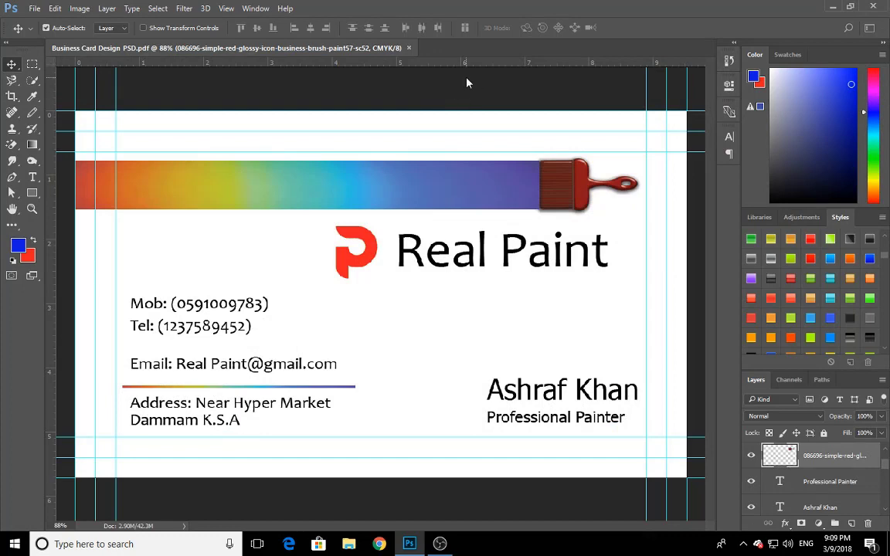
Start a new document from the Print category and name it Business Card
key("ctrl+n")
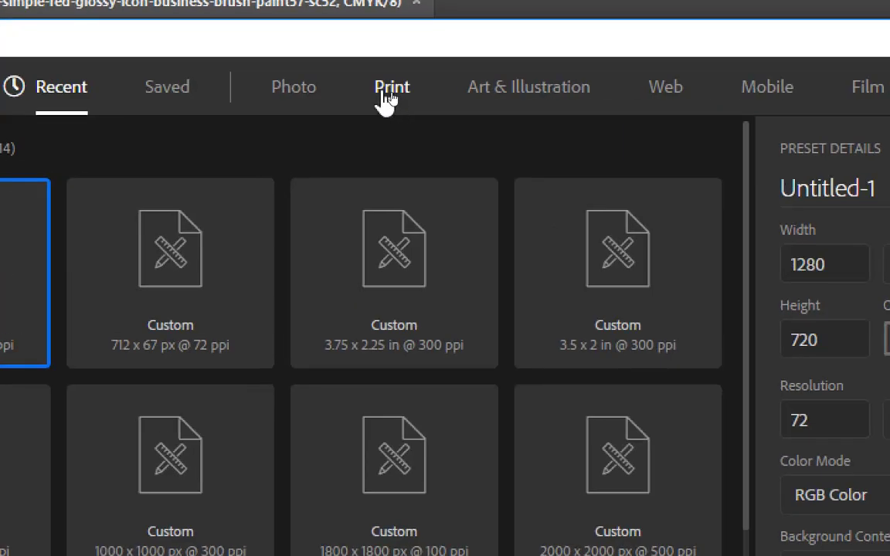
left_click(407, 113)
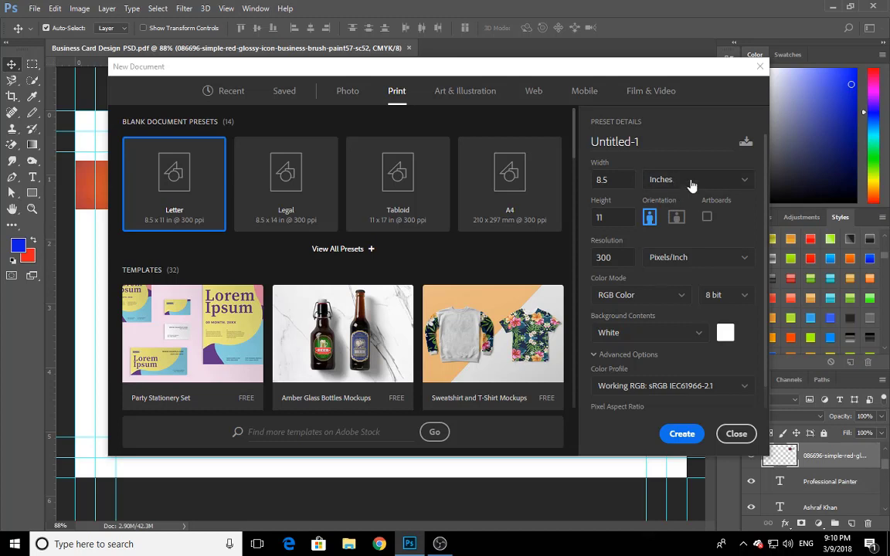
left_click_drag(667, 145, 590, 140)
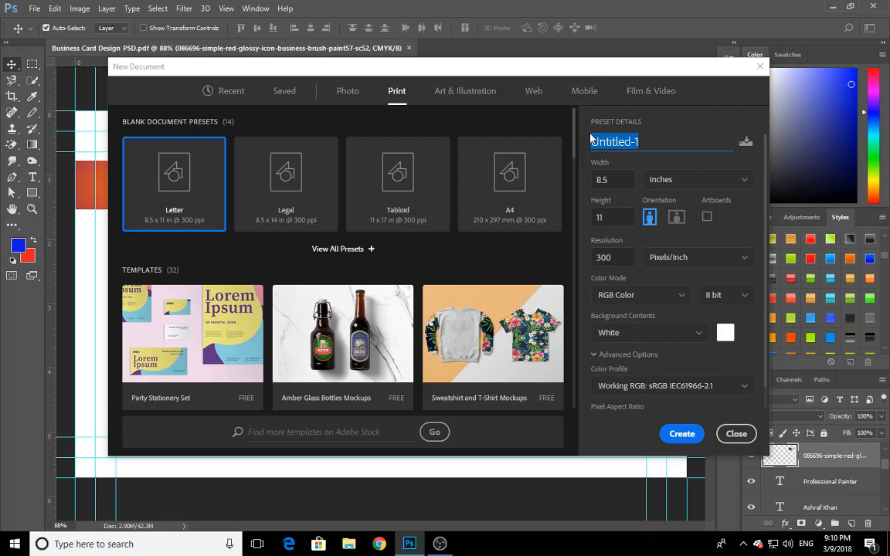
key("BackSpace")
type("Business")
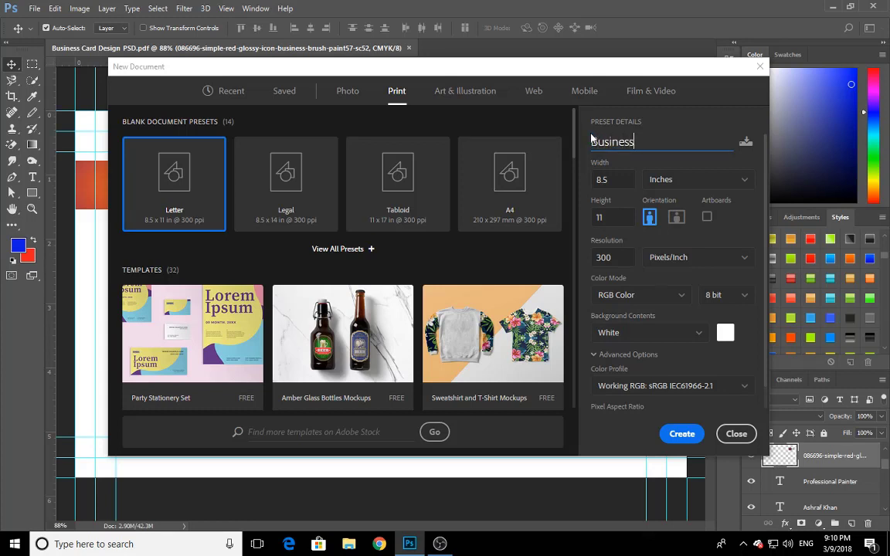
type(" Cards")
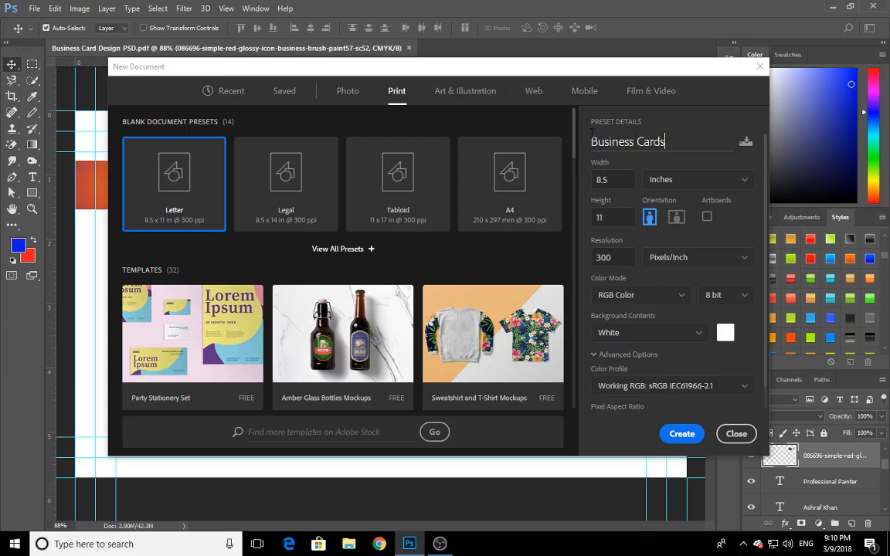
key("BackSpace")
Keep inches as the unit and set the document size to 3.75 wide by 2.25 high
left_click(690, 185)
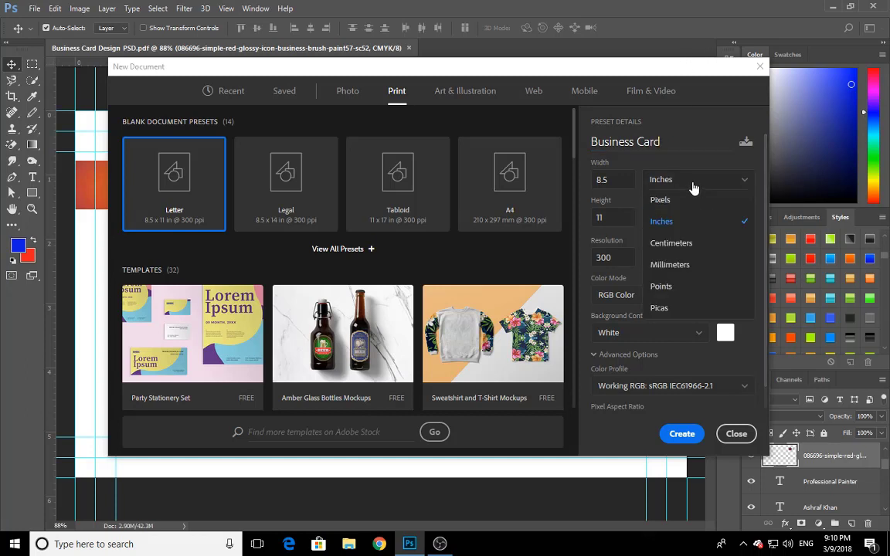
left_click(672, 221)
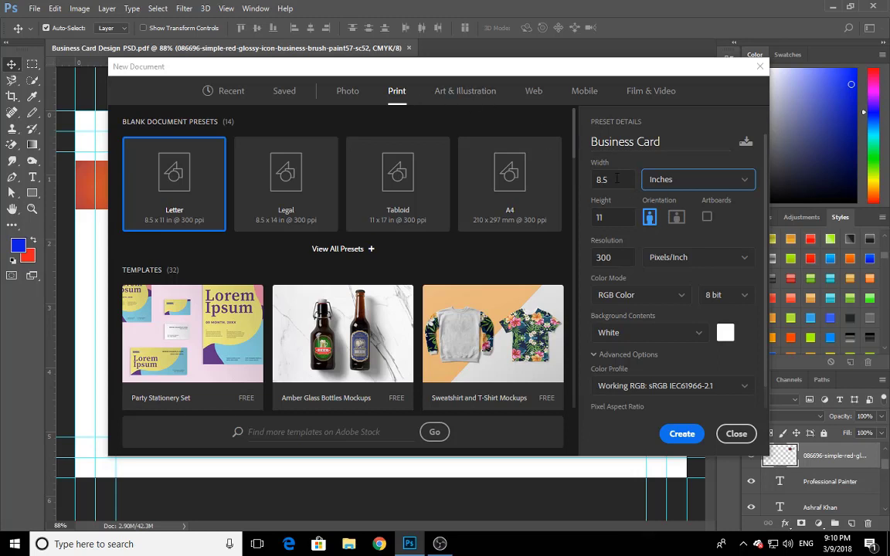
double_click(603, 181)
left_click(640, 161)
left_click(608, 182)
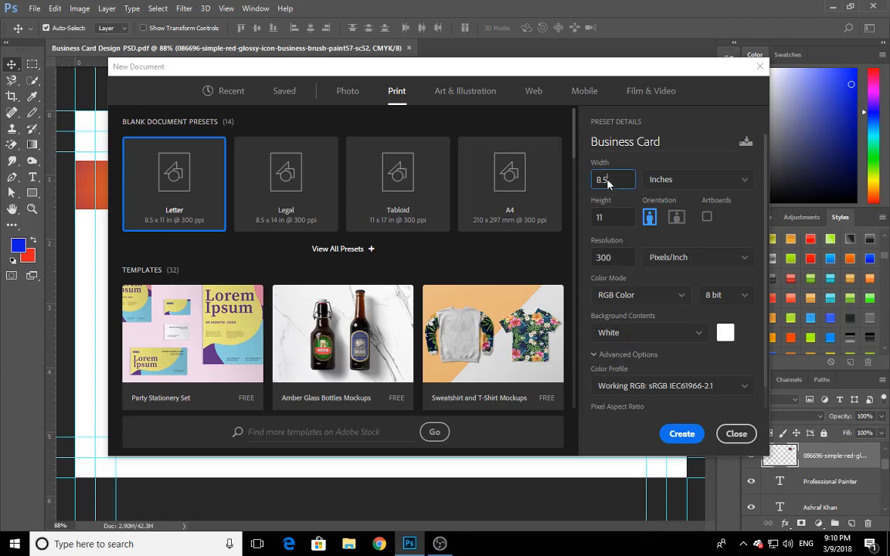
double_click(608, 182)
type("3.2")
key("BackSpace")
type("75")
key("Tab")
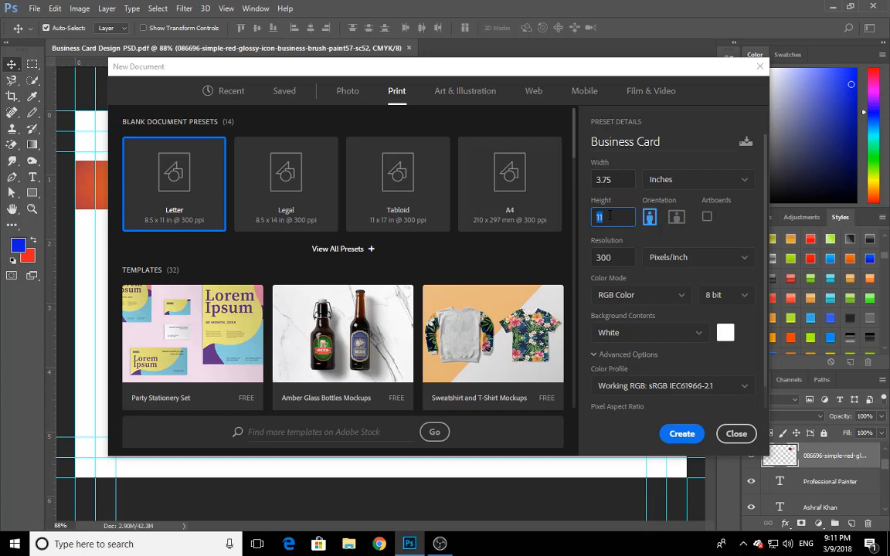
type("2.25")
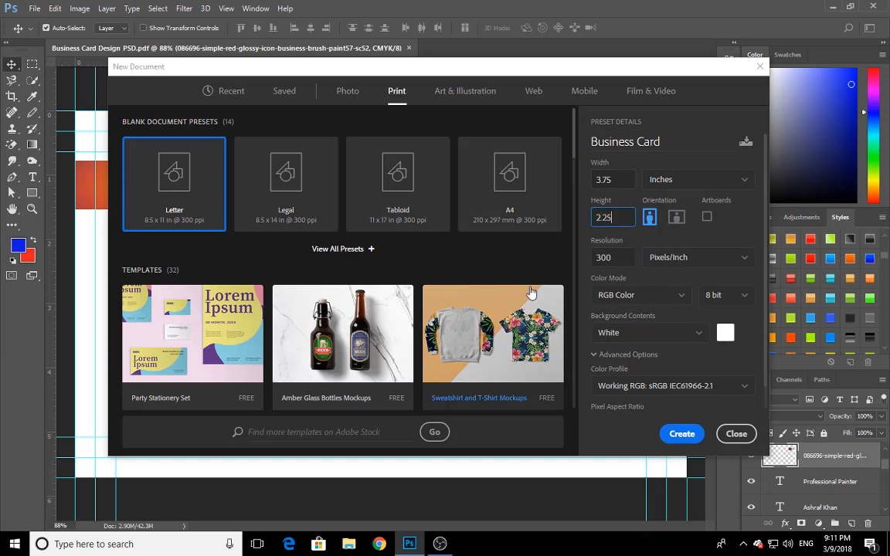
Set the resolution to 300 pixels/inch and the color mode to CMYK Color, and create the document
key("Tab")
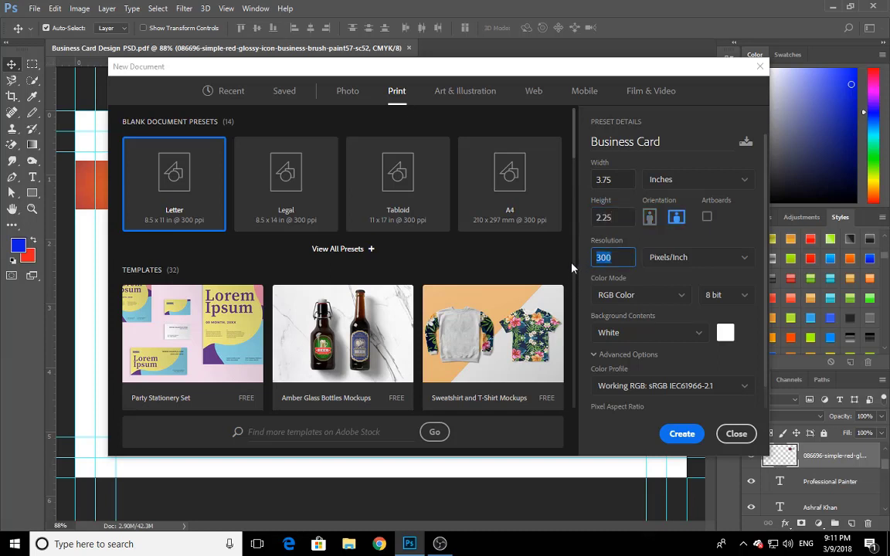
type("300")
left_click(653, 297)
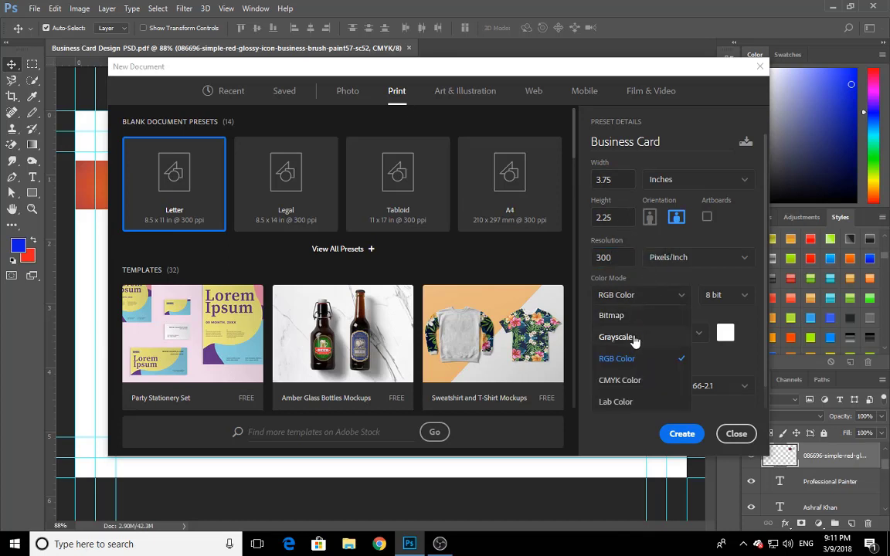
left_click(632, 381)
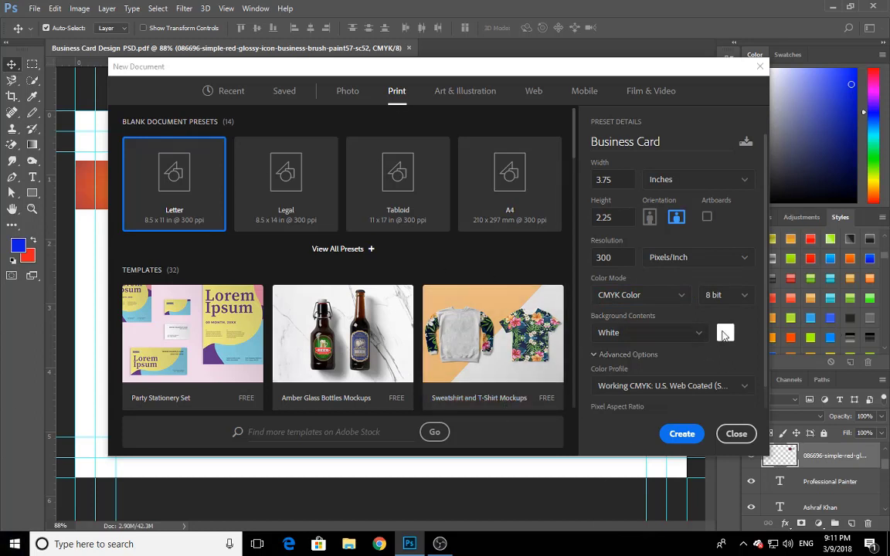
left_click(681, 436)
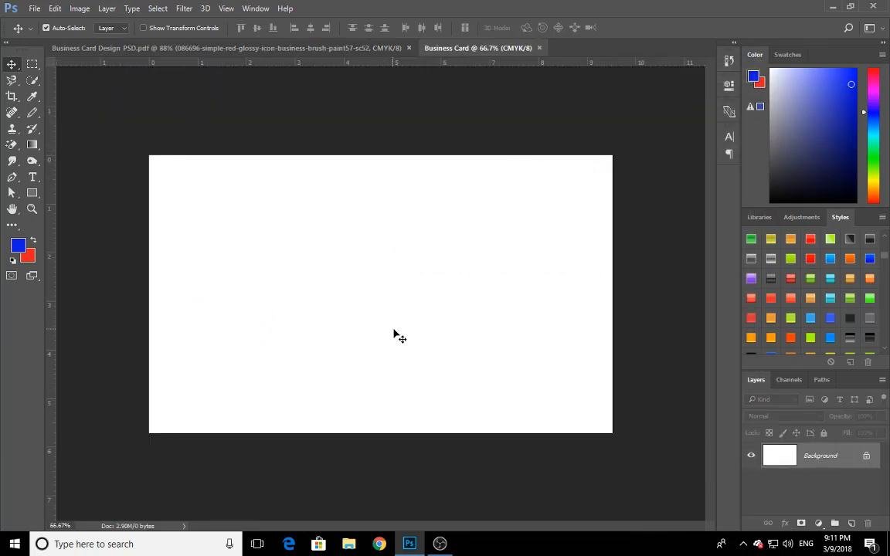
Turn the rulers off and back on in the new document
scroll(402, 337, "up", 1)
scroll(403, 337, "up", 1)
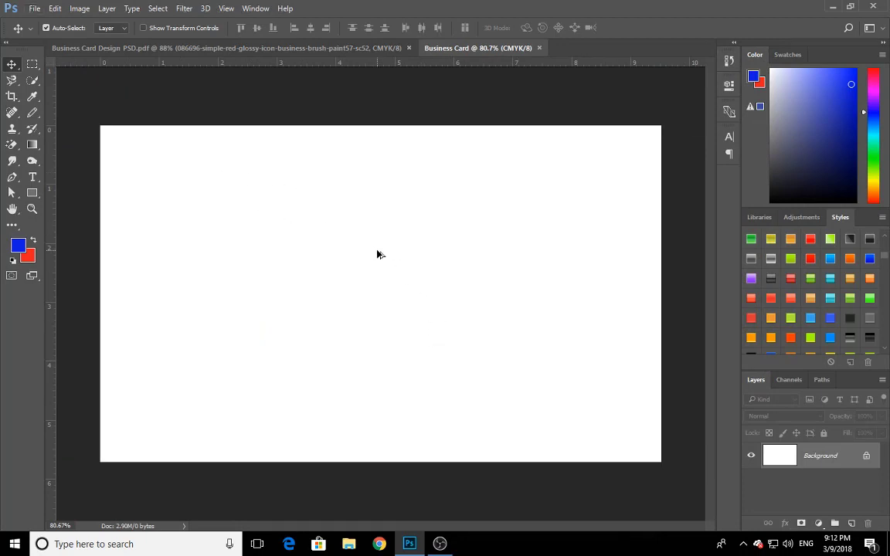
scroll(377, 254, "up", 1)
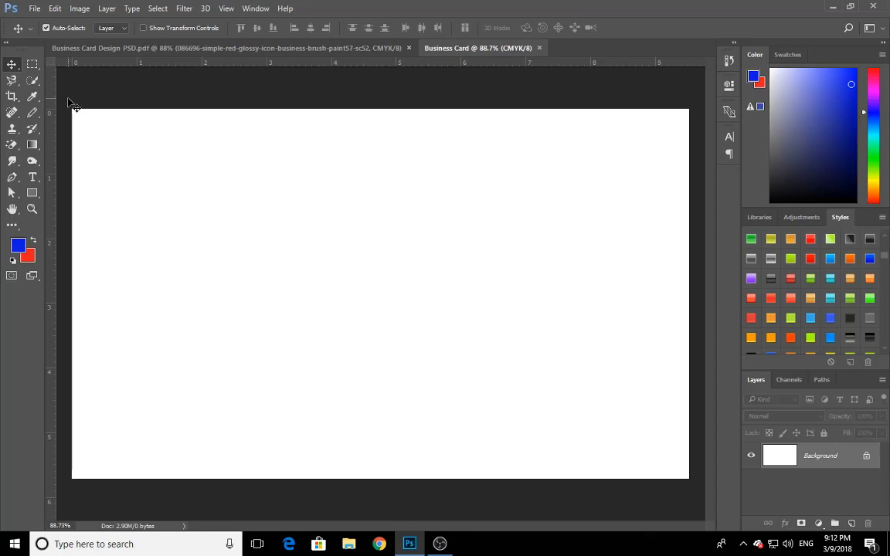
left_click(225, 9)
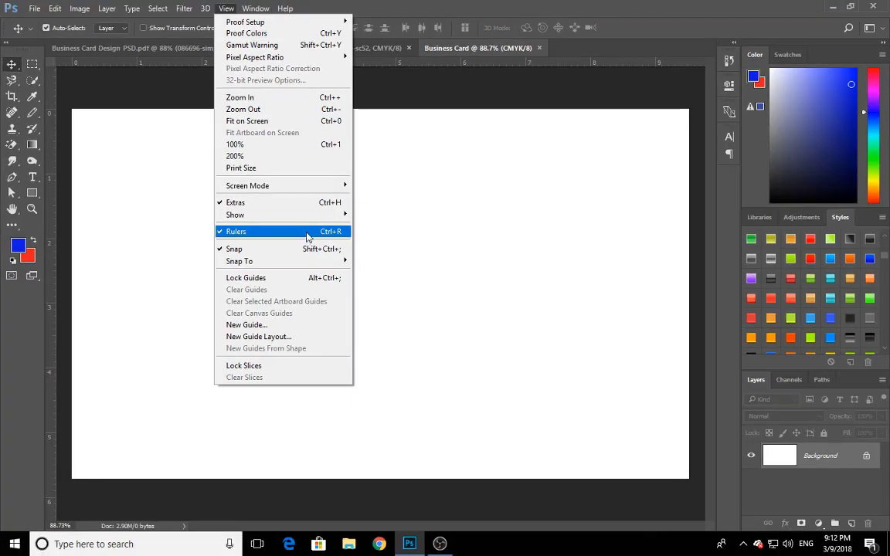
left_click(307, 237)
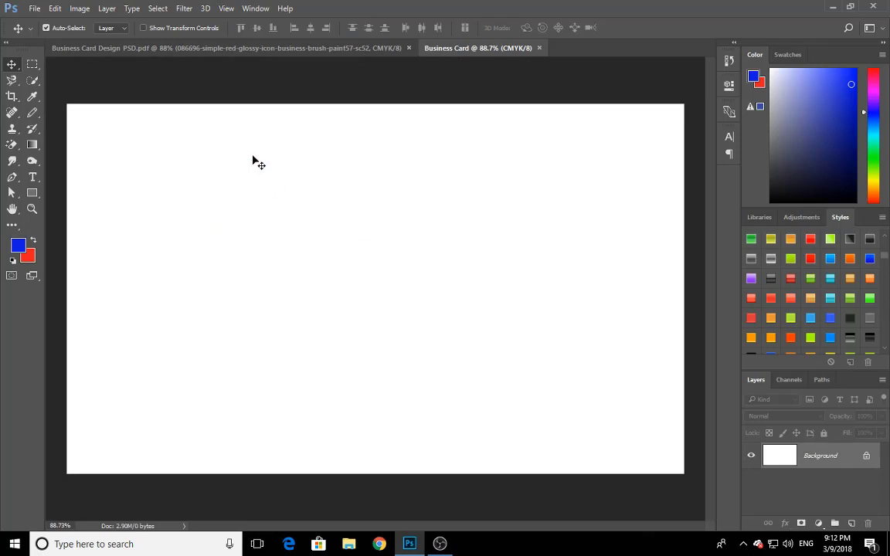
left_click(226, 9)
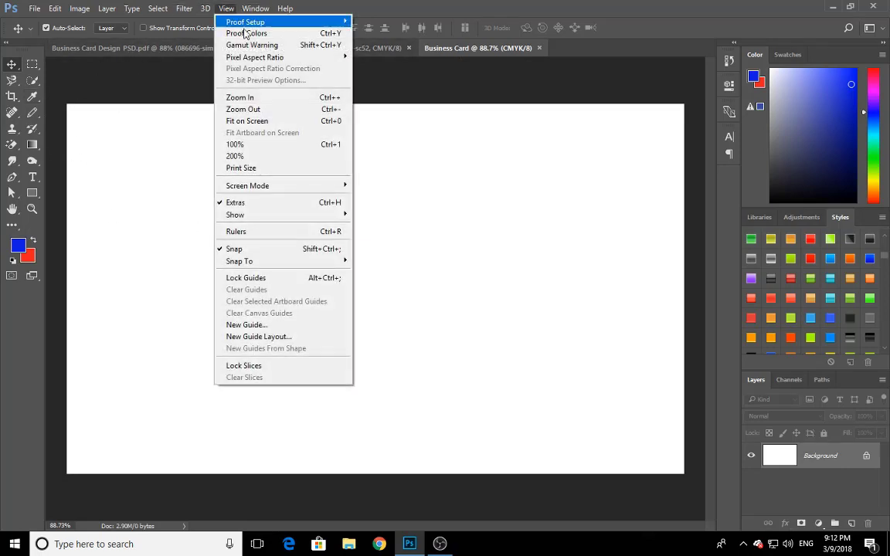
left_click(302, 233)
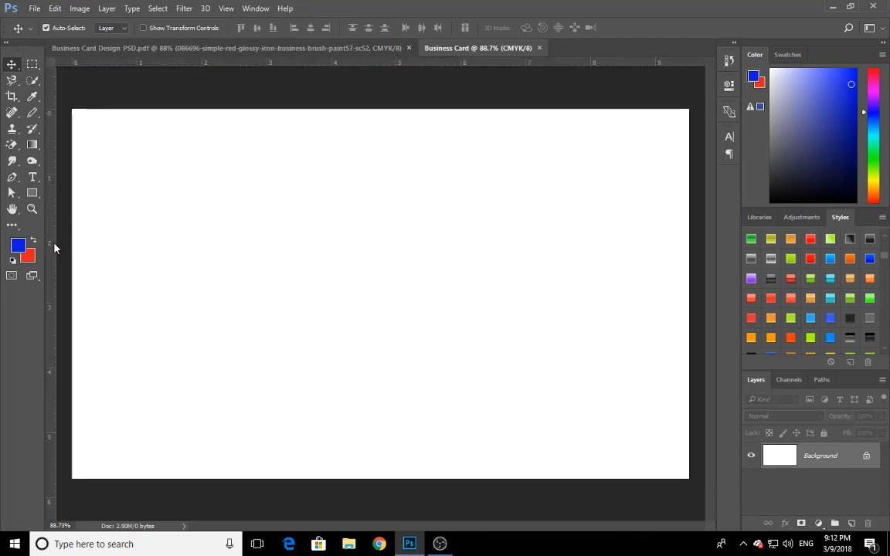
Place guides along all four edges of the blank business card canvas
left_click_drag(54, 248, 689, 244)
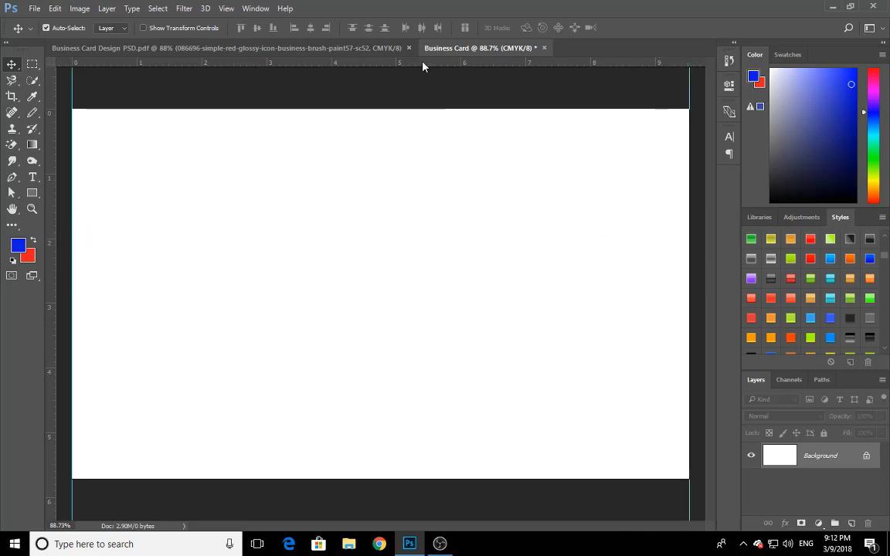
left_click_drag(424, 65, 427, 108)
left_click_drag(410, 63, 442, 479)
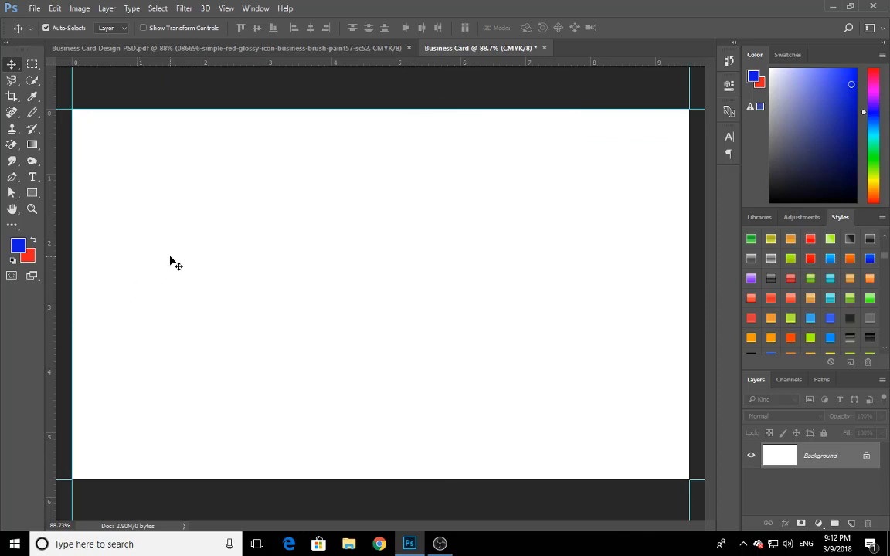
scroll(384, 257, "down", 3)
scroll(385, 258, "up", 3)
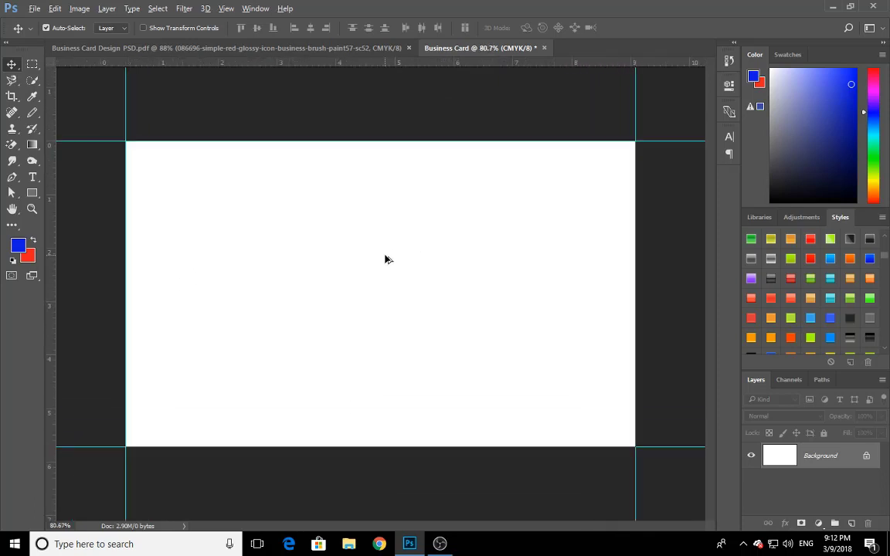
scroll(385, 258, "up", 1)
scroll(383, 258, "down", 1)
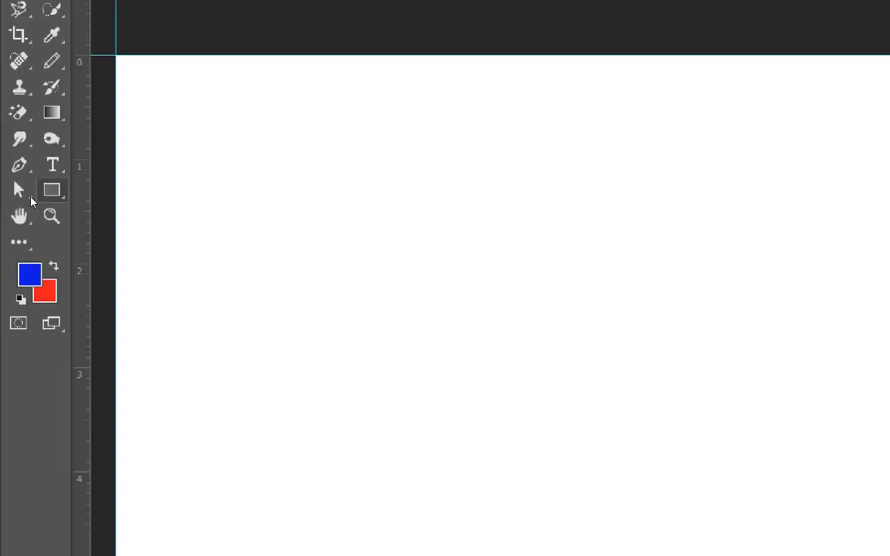
Create a blue rectangle shape 3.5 in wide and 2 in high on the canvas with the Rectangle tool
left_click(68, 194)
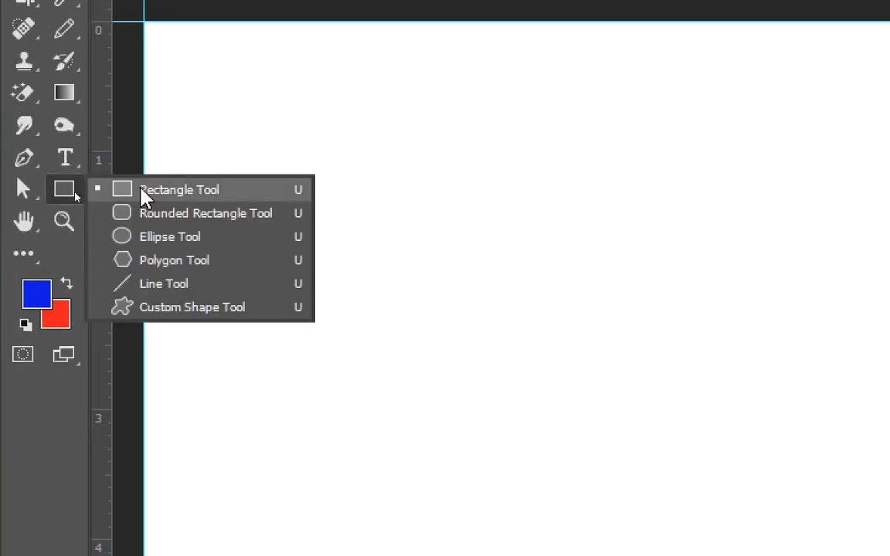
left_click(194, 194)
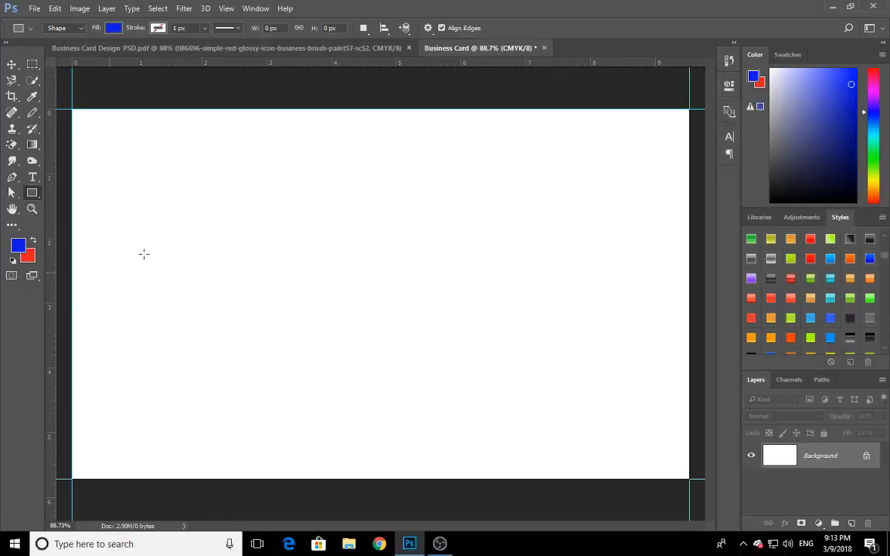
left_click(364, 292)
left_click_drag(429, 154, 388, 218)
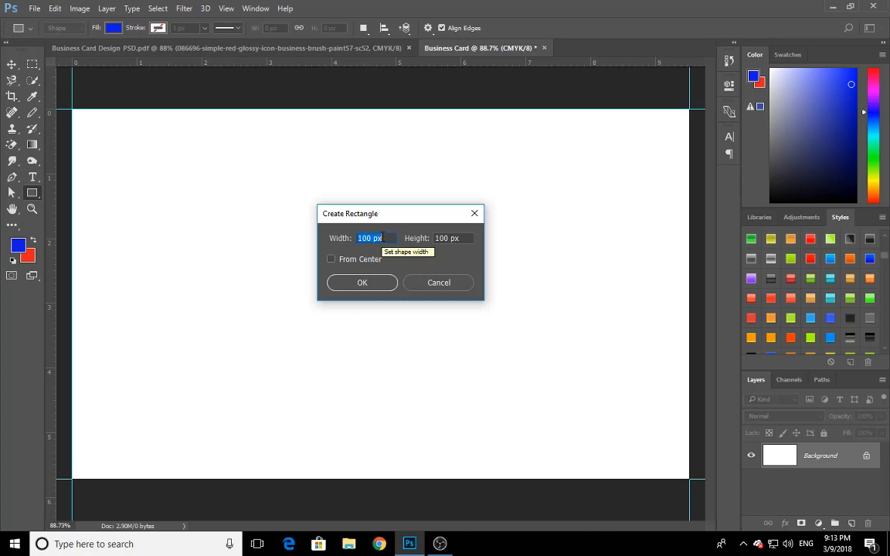
type("3.")
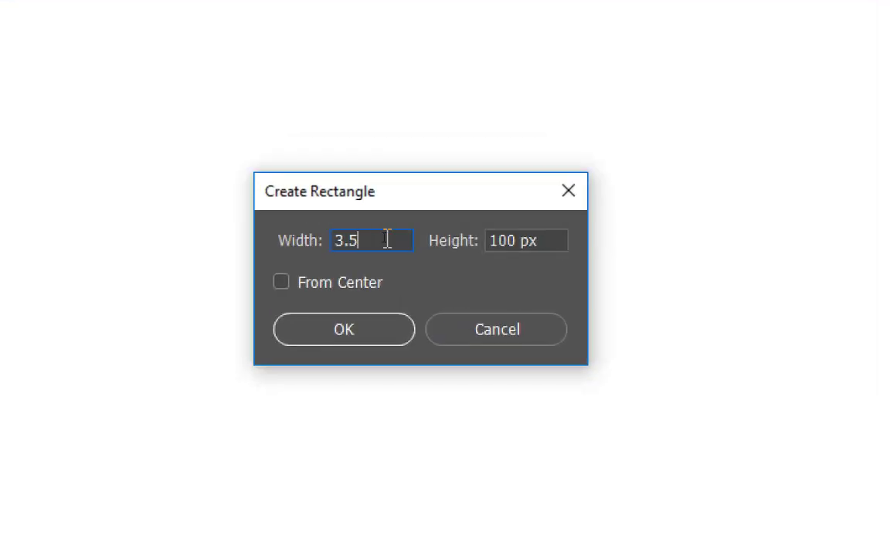
type("5in")
key("Tab")
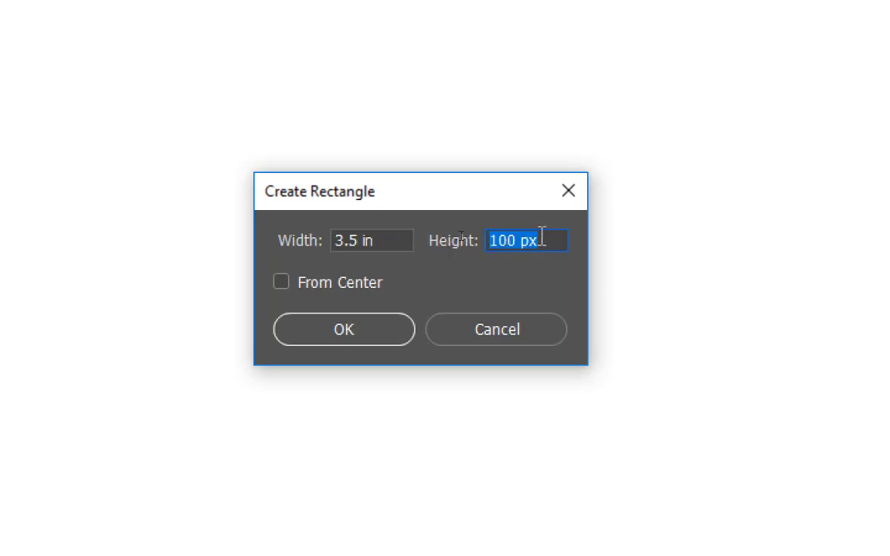
type("2in")
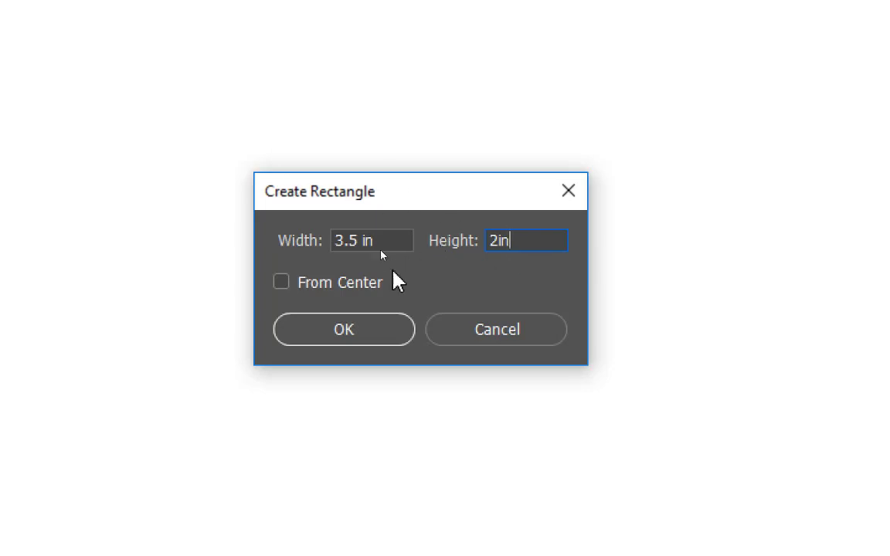
left_click(404, 241)
key("Tab")
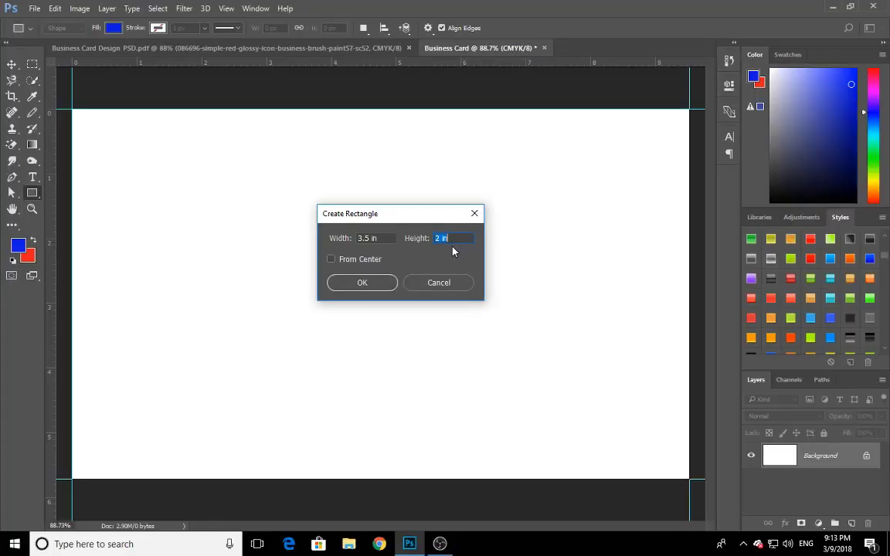
left_click(361, 283)
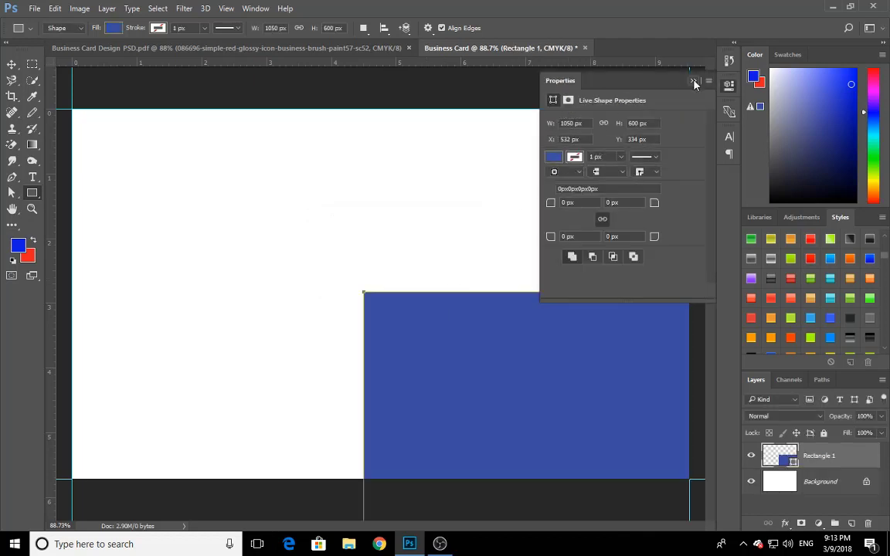
left_click(693, 80)
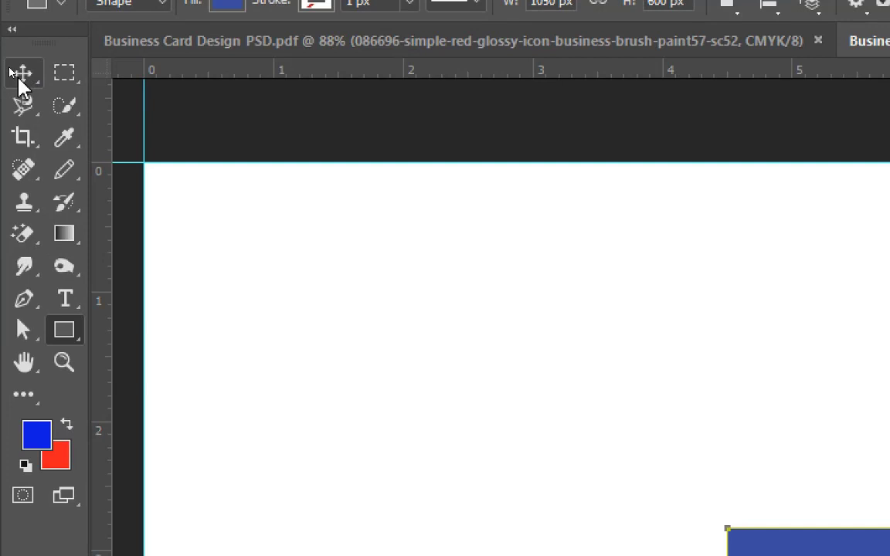
Align the blue rectangle to the vertical and horizontal centers of the whole canvas, and clear the selection
left_click(13, 69)
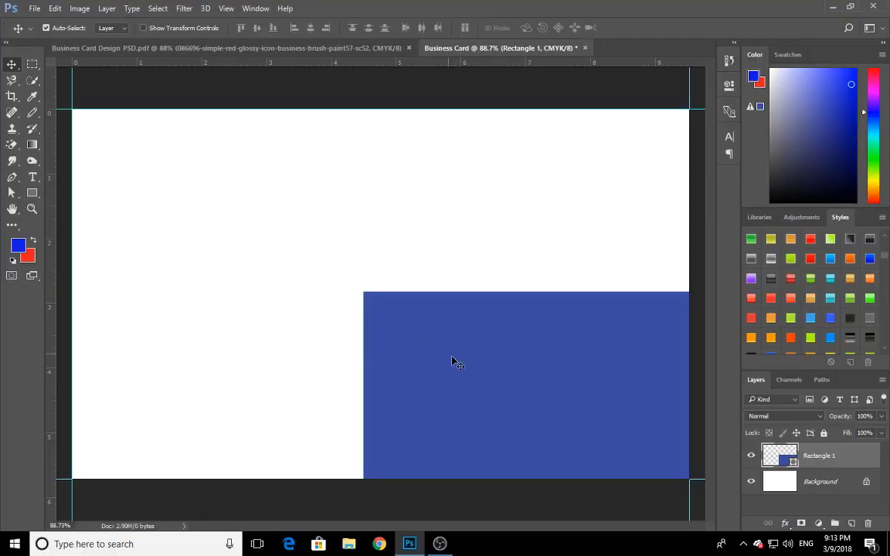
left_click_drag(454, 361, 189, 201)
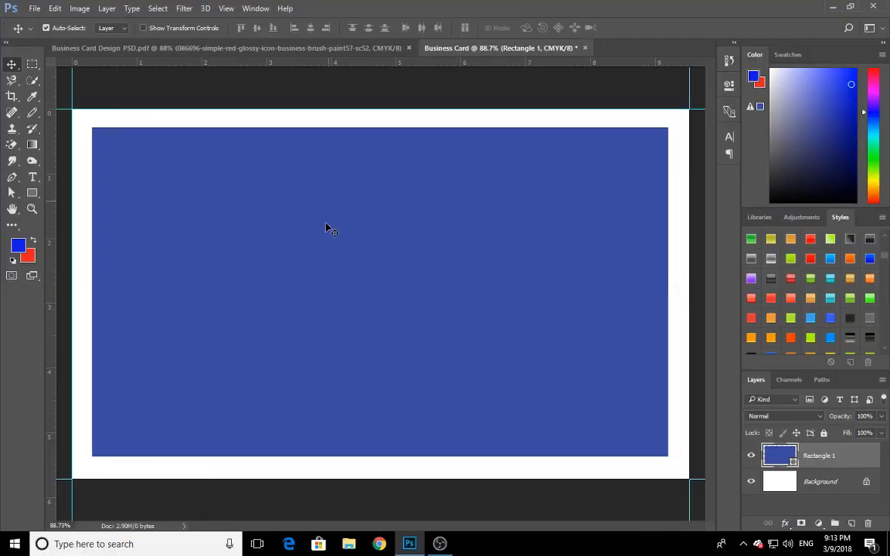
left_click_drag(431, 224, 454, 278)
left_click_drag(402, 252, 430, 311)
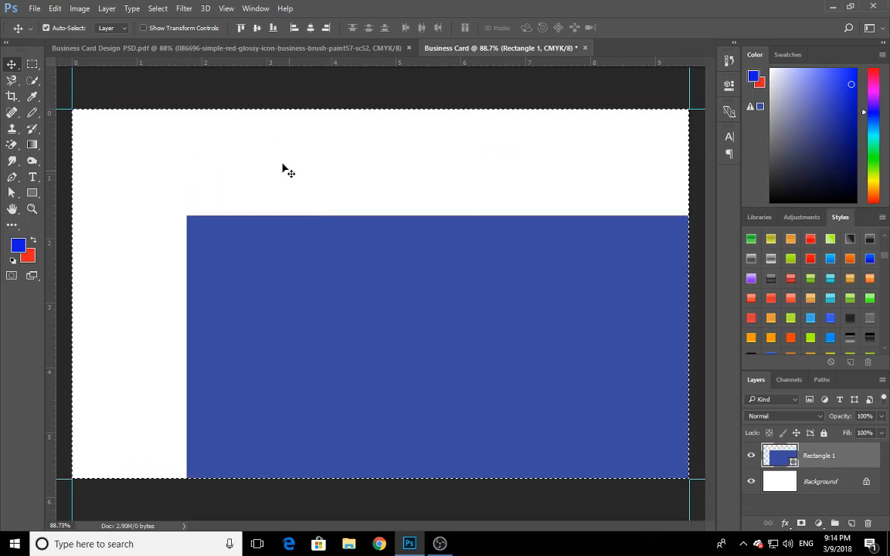
key("ctrl+a")
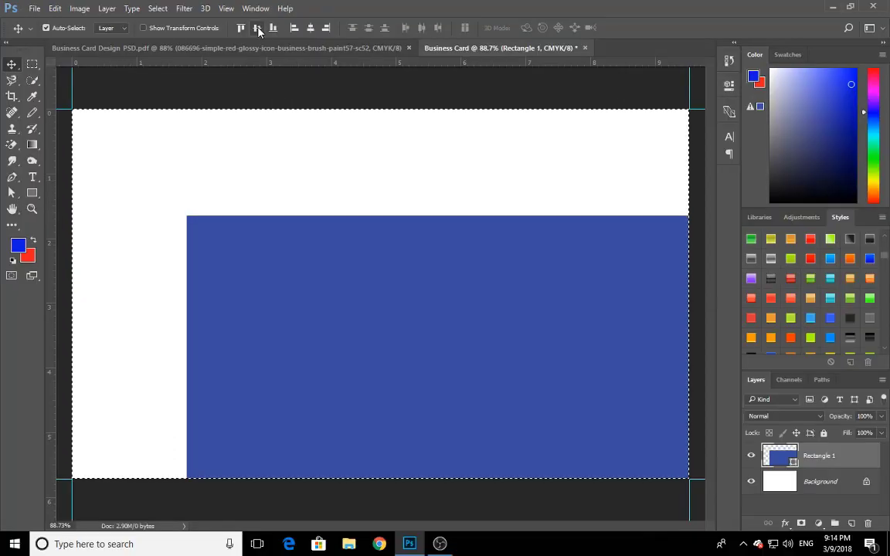
left_click(263, 55)
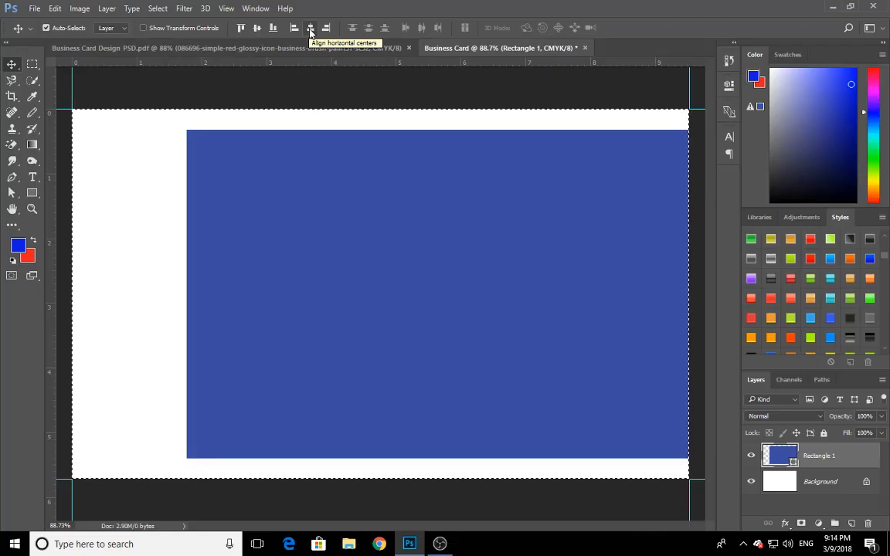
left_click(310, 28)
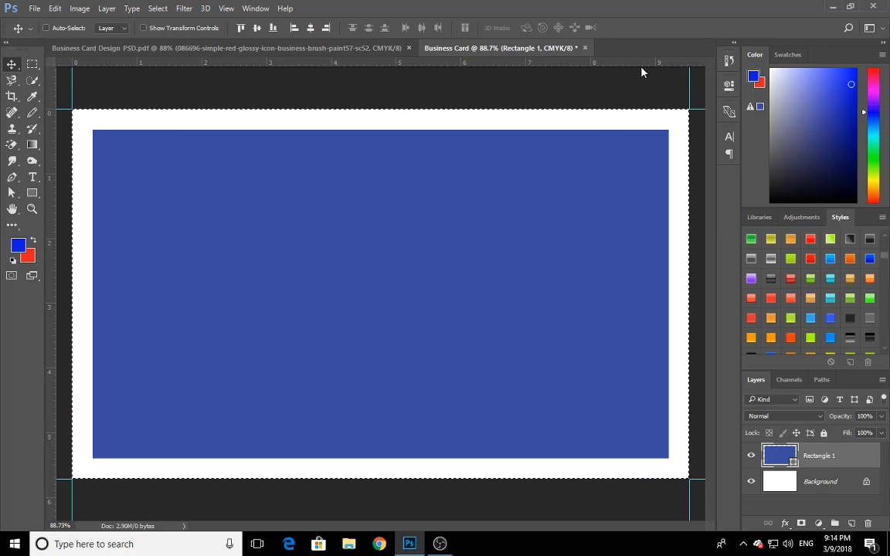
key("ctrl+d")
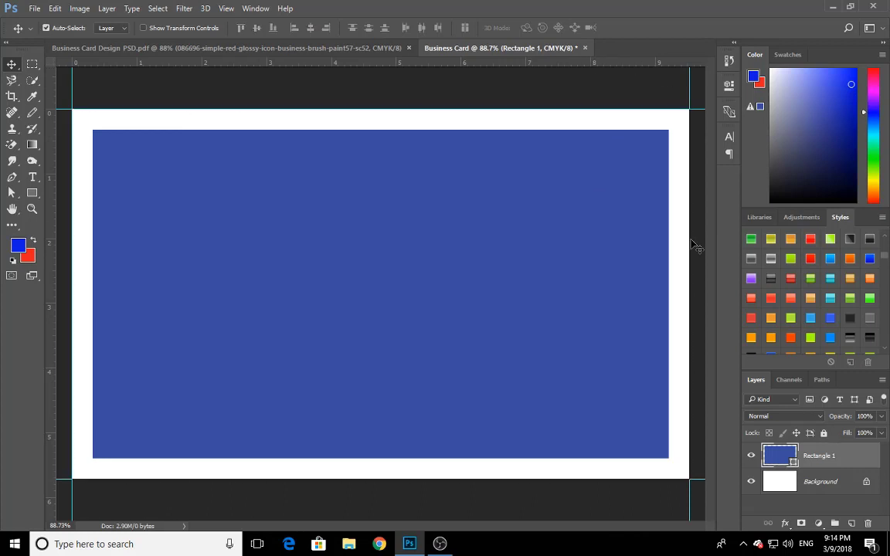
scroll(380, 173, "down", 3)
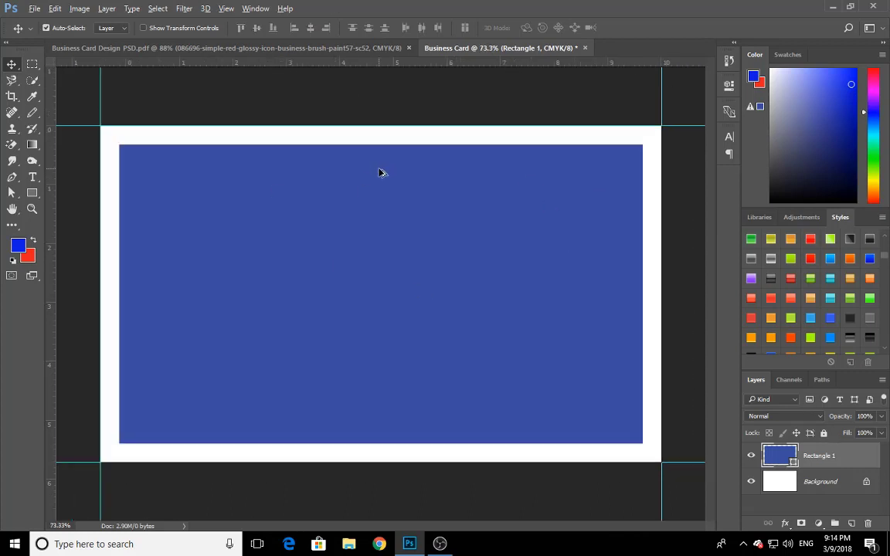
scroll(459, 243, "down", 1)
scroll(452, 243, "up", 3)
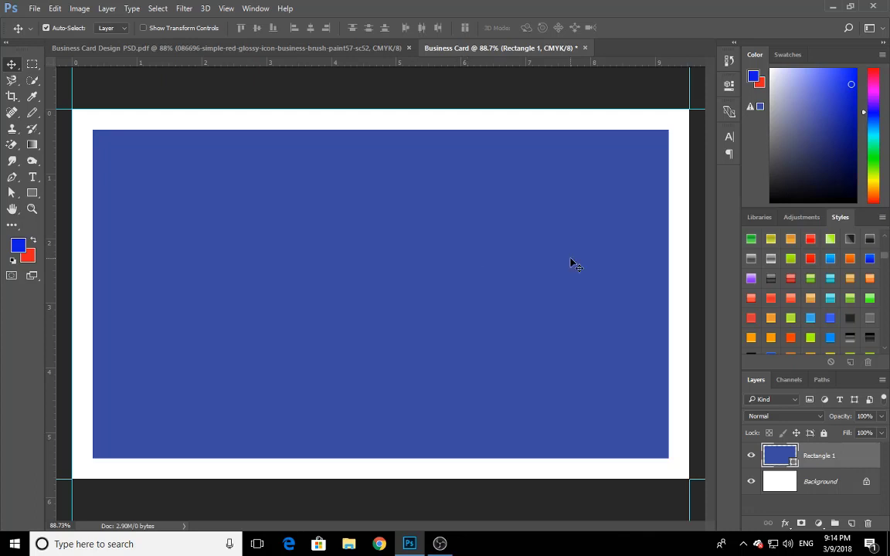
scroll(528, 276, "down", 1)
scroll(312, 213, "up", 1)
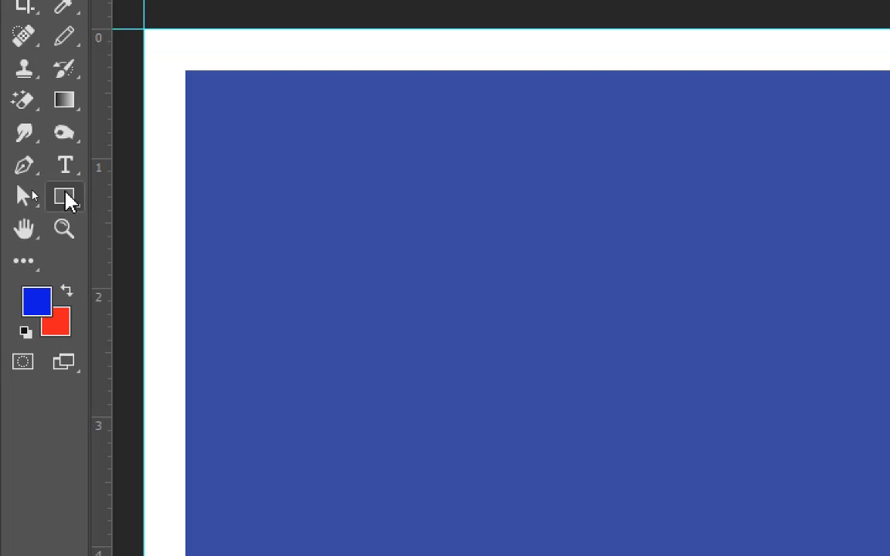
Create a second rectangle shape 3.25 in wide and 1.75 in high over the blue one
right_click(68, 200)
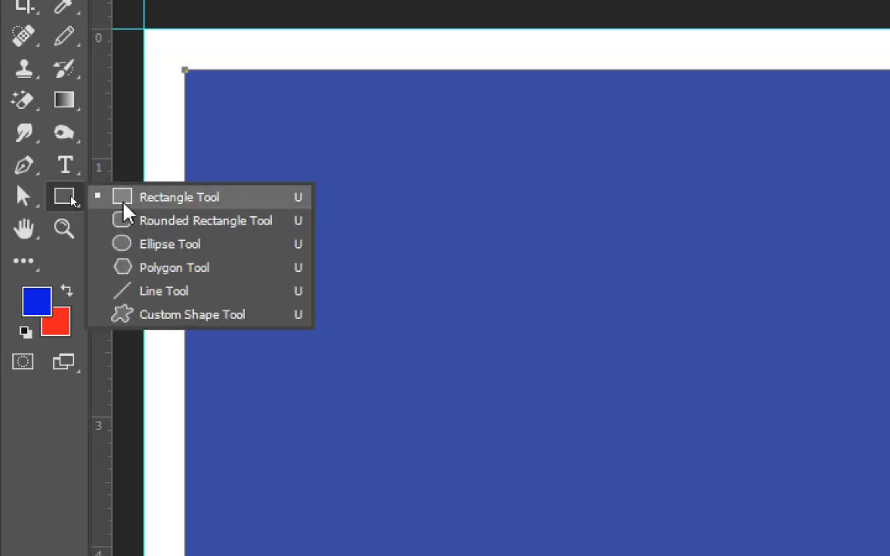
left_click(125, 203)
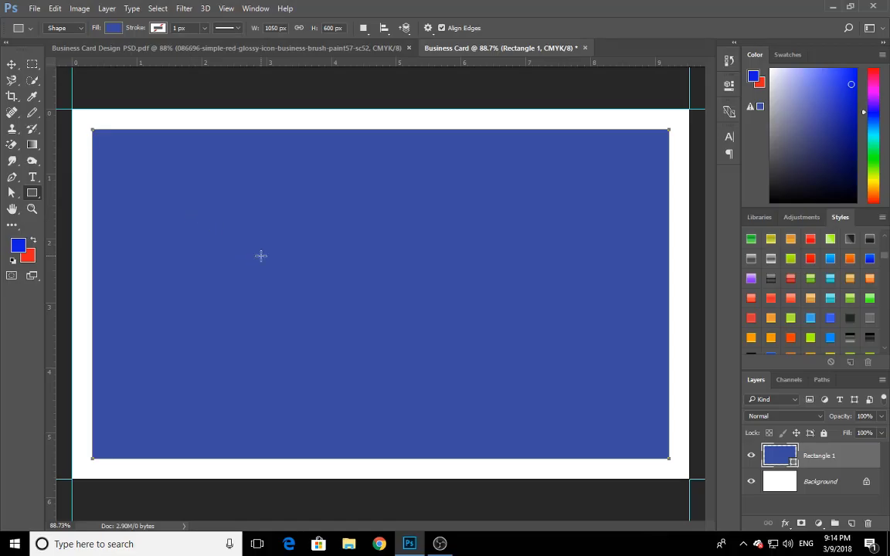
left_click(260, 256)
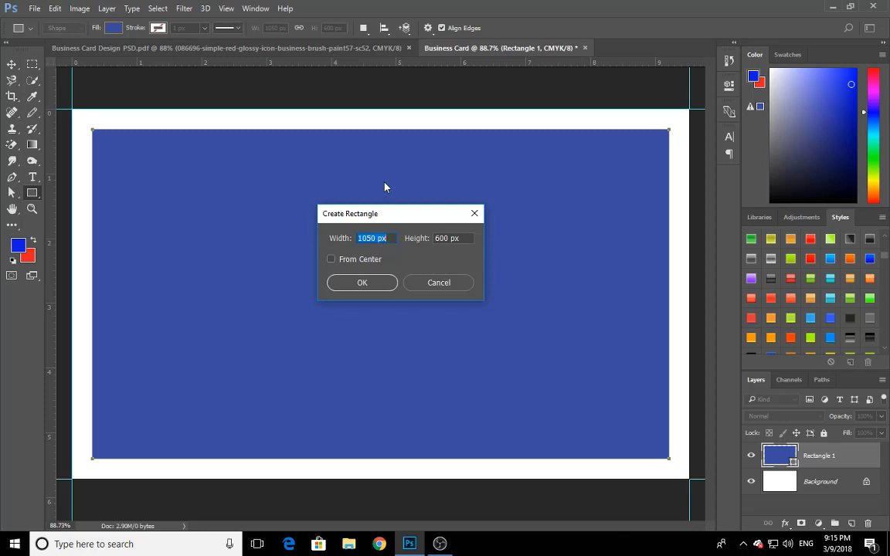
type("3.25in")
key("Tab")
type("1.75")
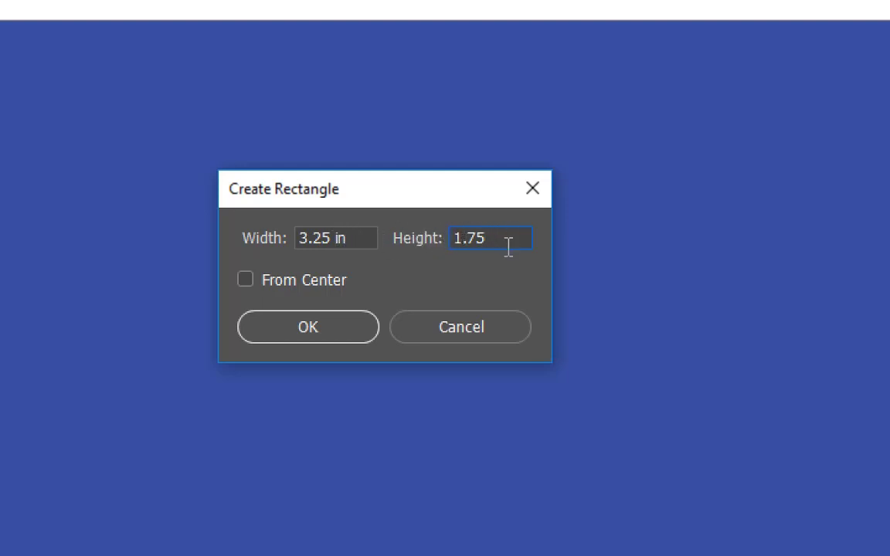
type("in")
left_click(352, 239)
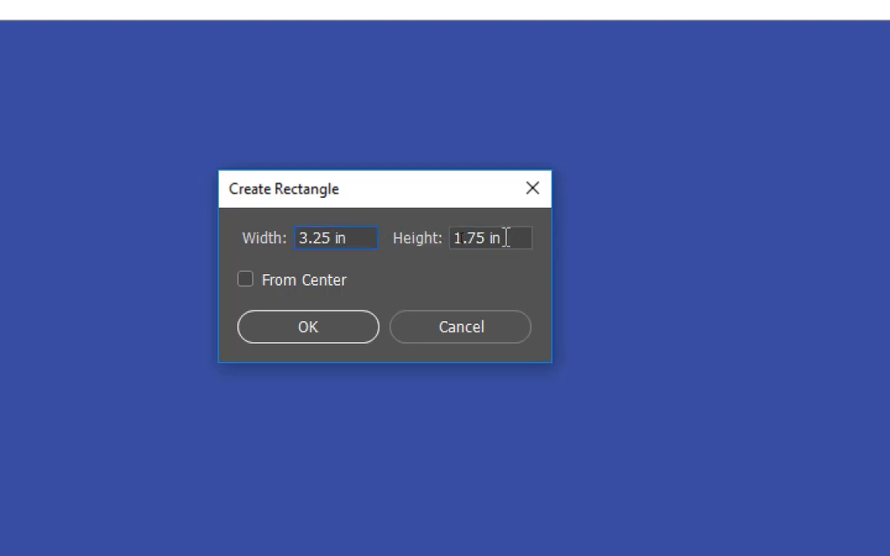
left_click(506, 238)
left_click(308, 328)
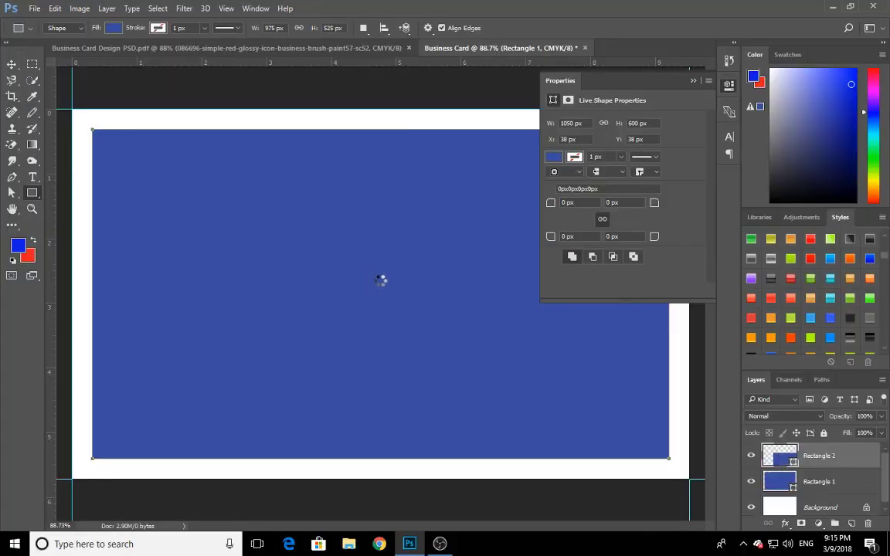
left_click(694, 80)
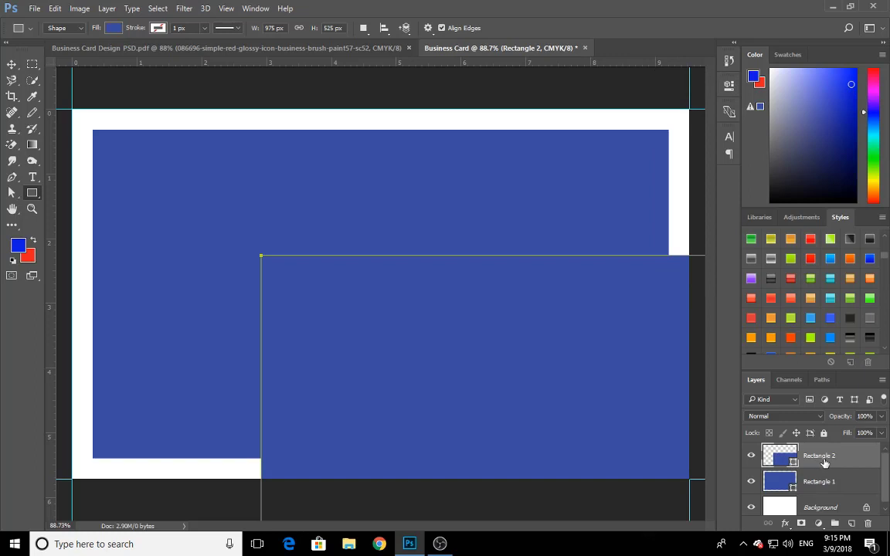
Apply a red Color Overlay in Normal mode at 100% opacity to the Rectangle 2 layer
left_click(786, 524)
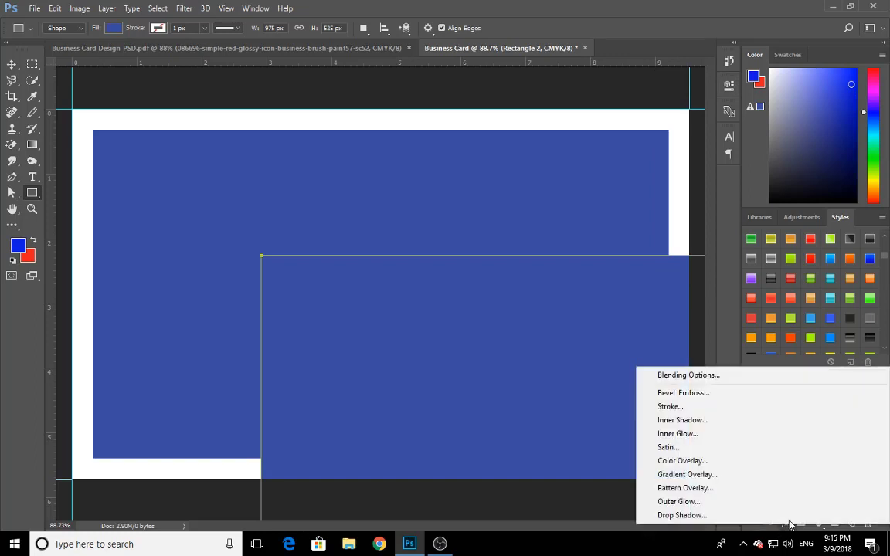
left_click(760, 462)
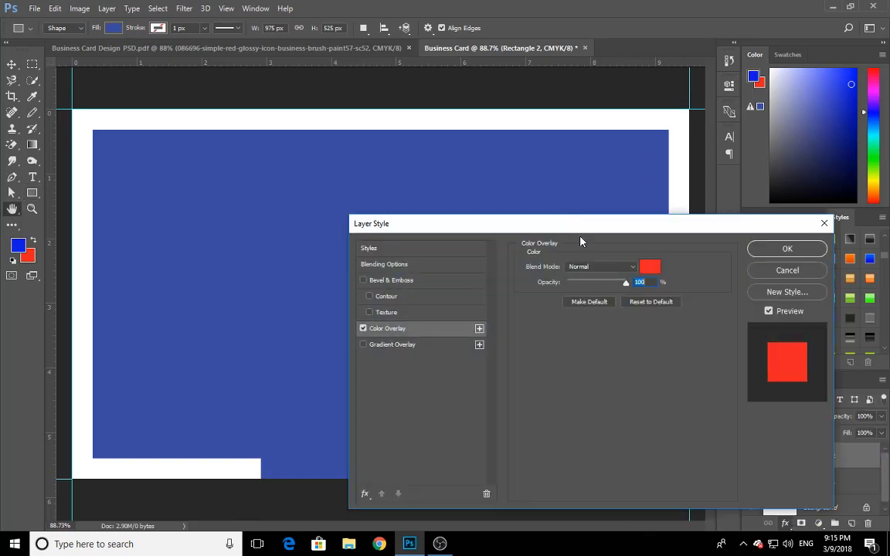
left_click(788, 249)
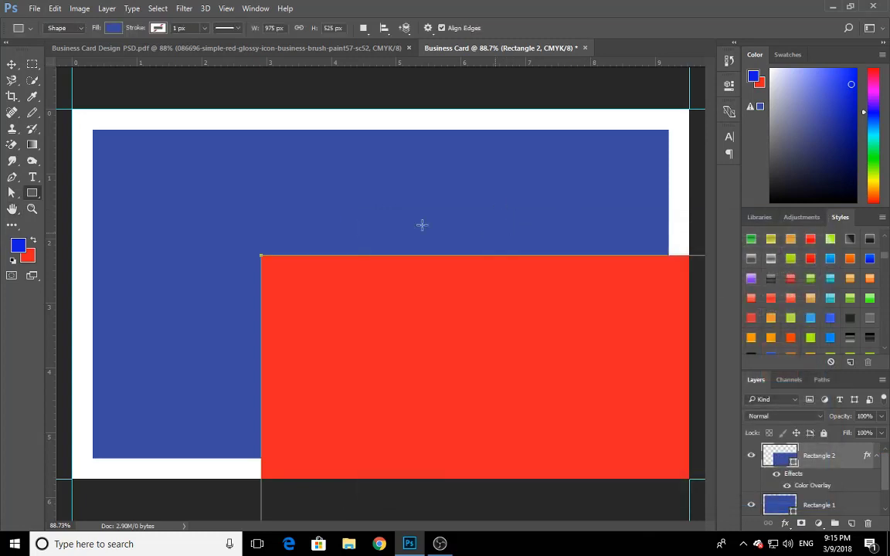
Align the red rectangle to the vertical and horizontal centers of the whole canvas, and clear the selection
left_click(12, 65)
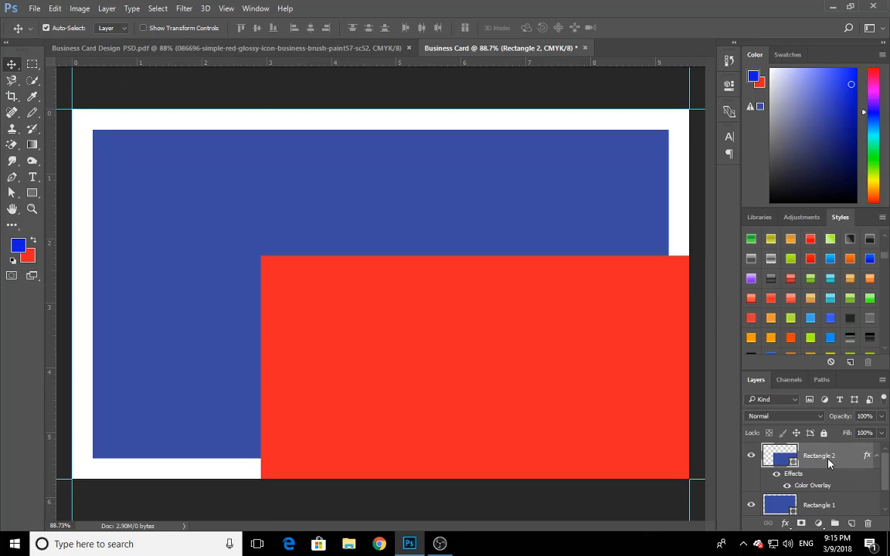
key("ctrl+a")
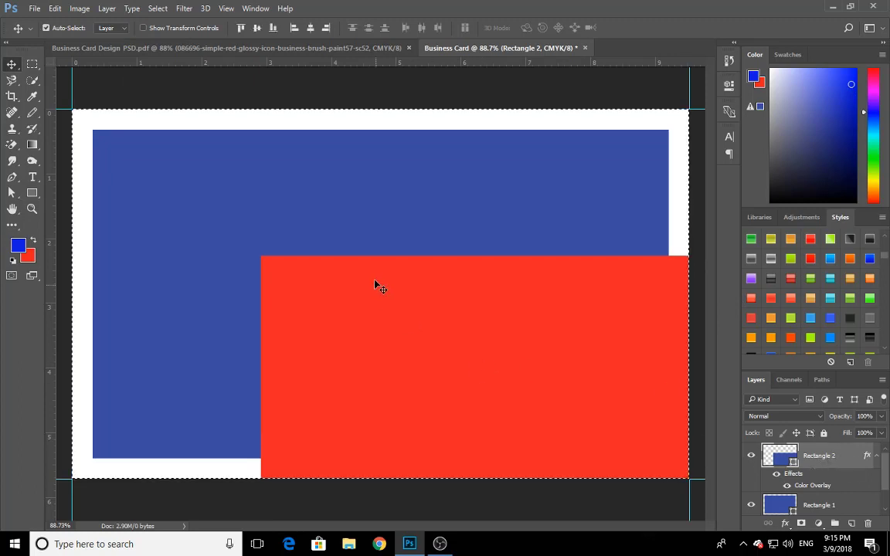
left_click(256, 28)
left_click(310, 28)
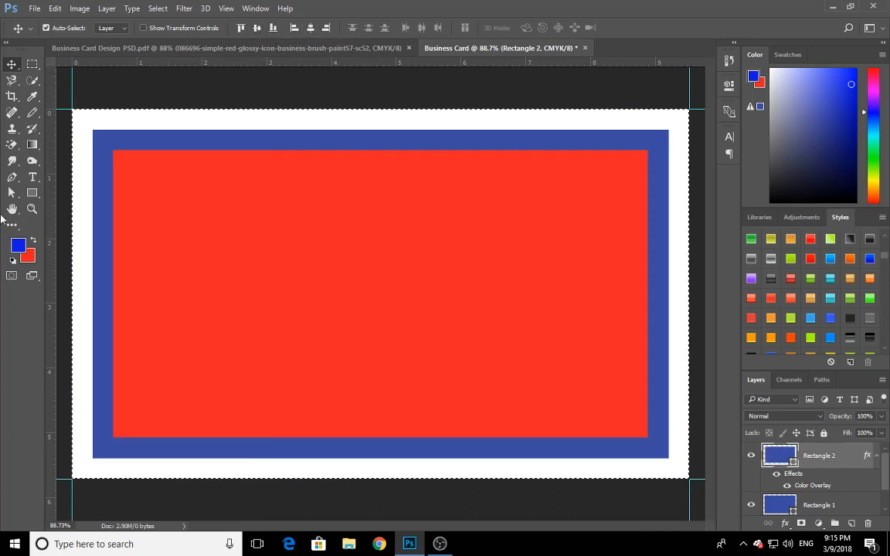
key("ctrl")
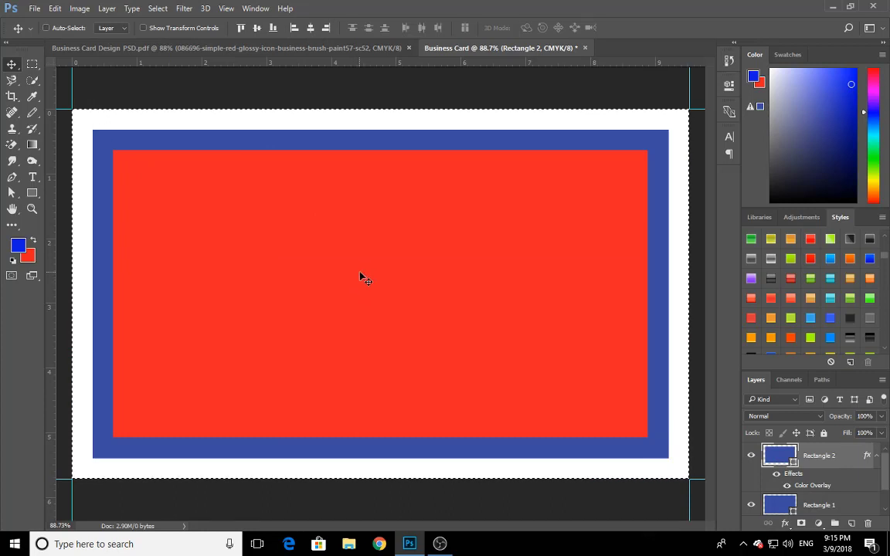
key("ctrl+d")
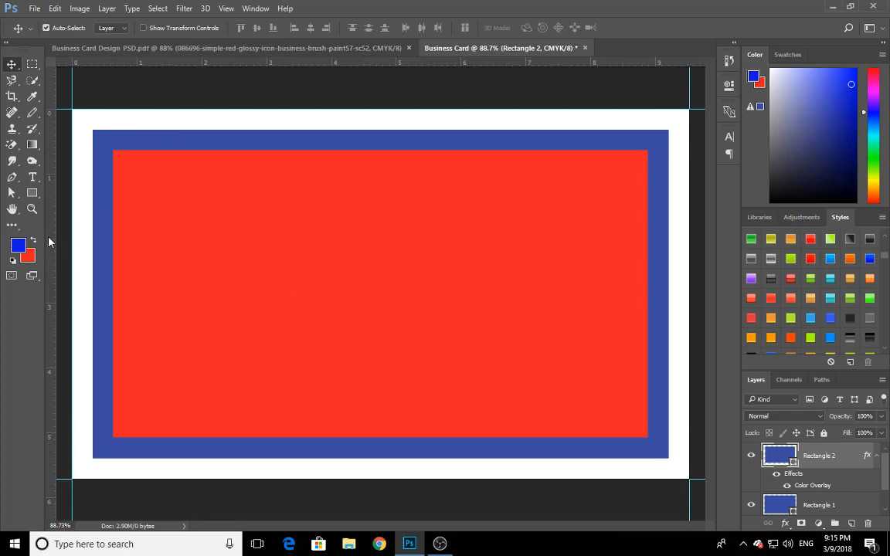
Place guides along all four edges of the blue rectangle and all four edges of the red rectangle
left_click_drag(48, 242, 669, 221)
left_click_drag(484, 64, 507, 458)
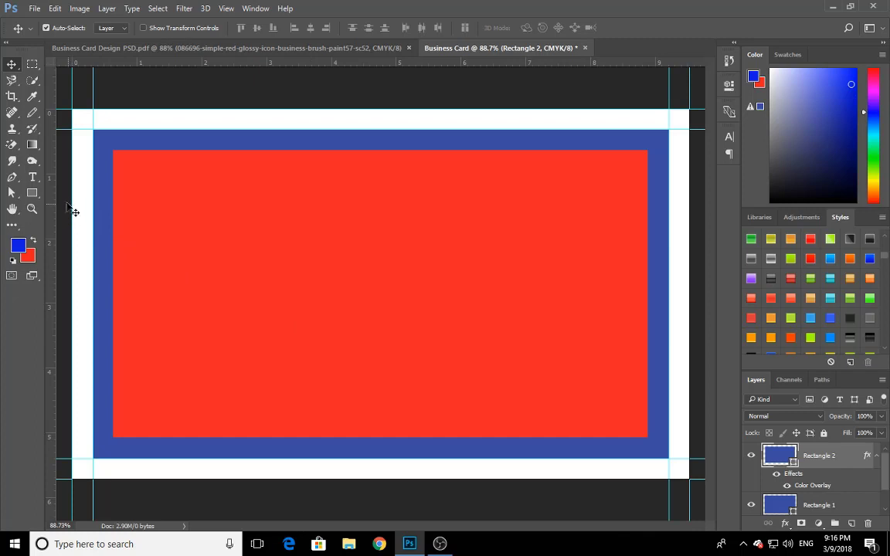
left_click_drag(51, 217, 114, 232)
left_click_drag(49, 224, 648, 242)
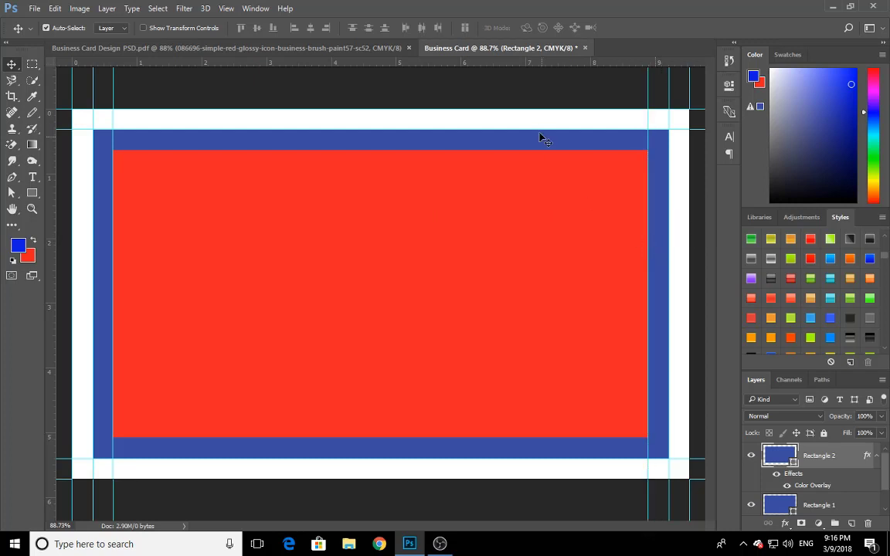
left_click_drag(490, 62, 544, 149)
left_click_drag(530, 64, 545, 438)
scroll(488, 338, "down", 3)
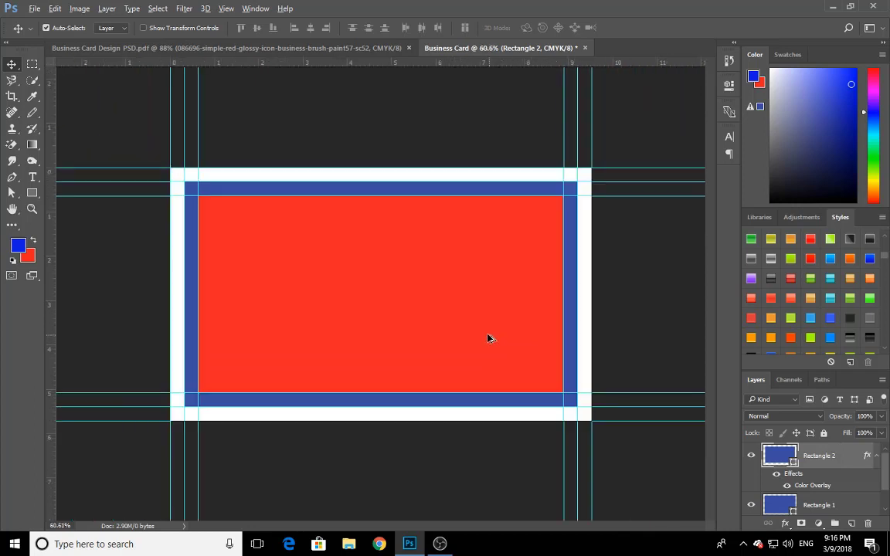
Delete the red Rectangle 2 and blue Rectangle 1 shape layers from the business card
scroll(487, 336, "up", 3)
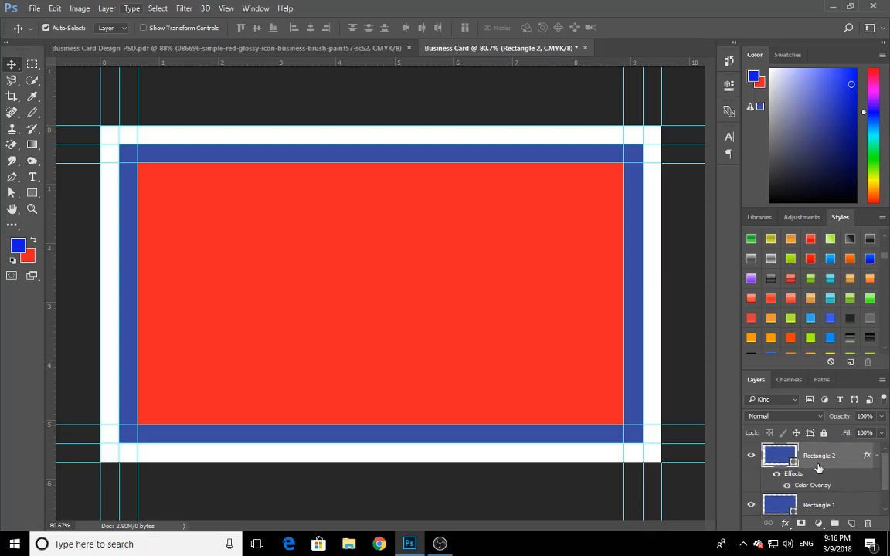
key("Delete")
key("Delete")
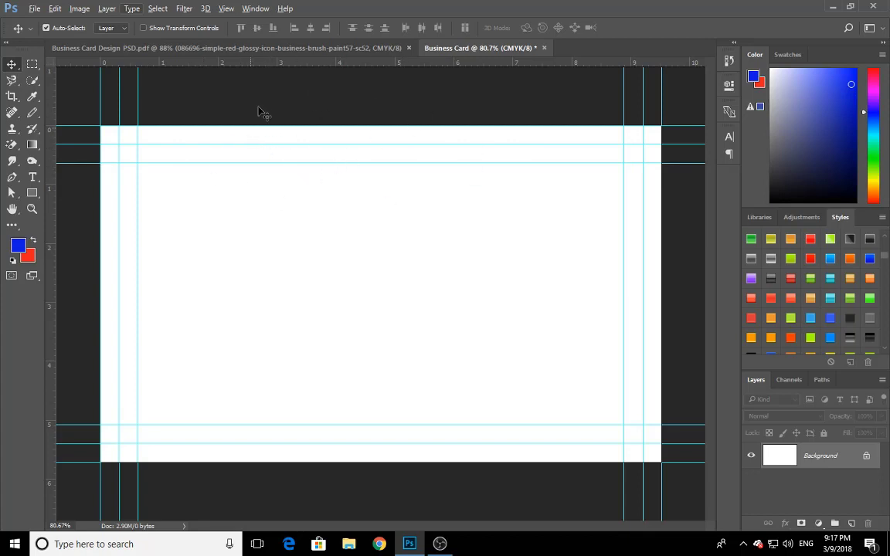
left_click(744, 544)
left_click(813, 495)
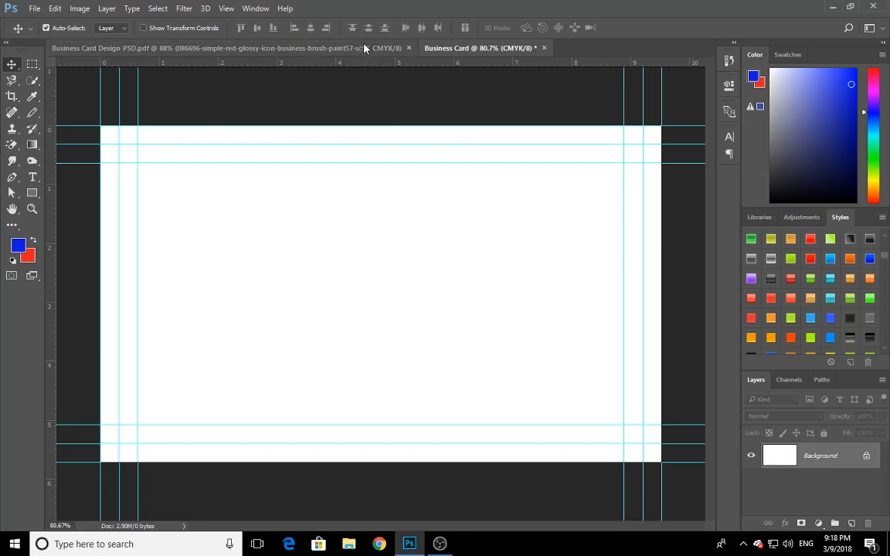
Look over the finished Real Paint sample card and preview the red paintbrush PNG stored on the desktop
left_click(336, 48)
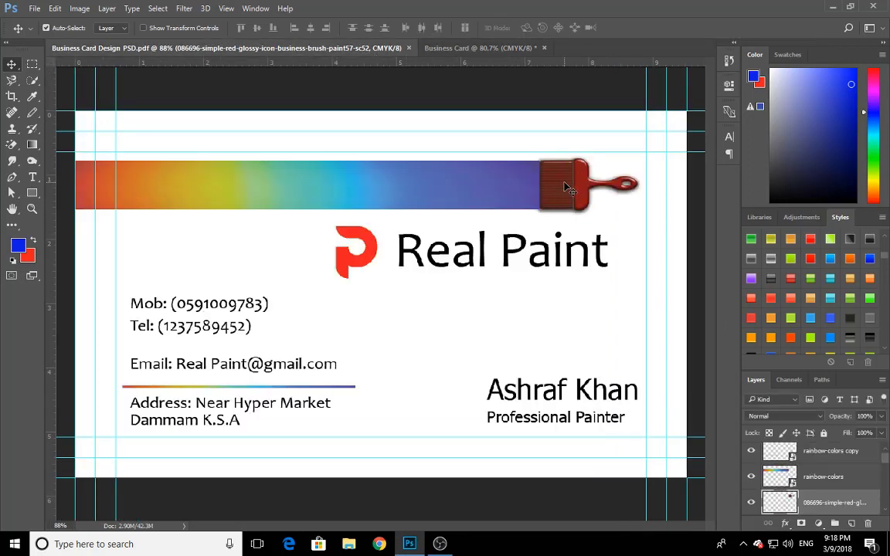
left_click(510, 48)
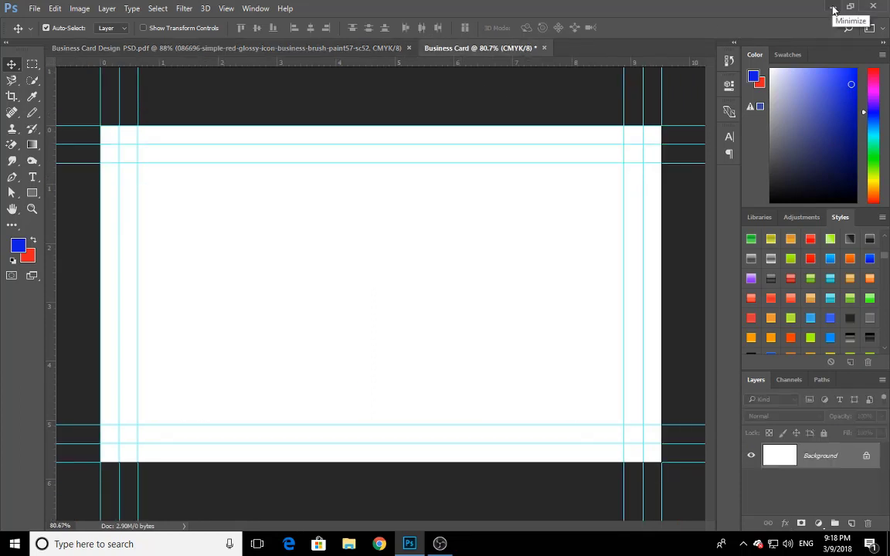
left_click(834, 9)
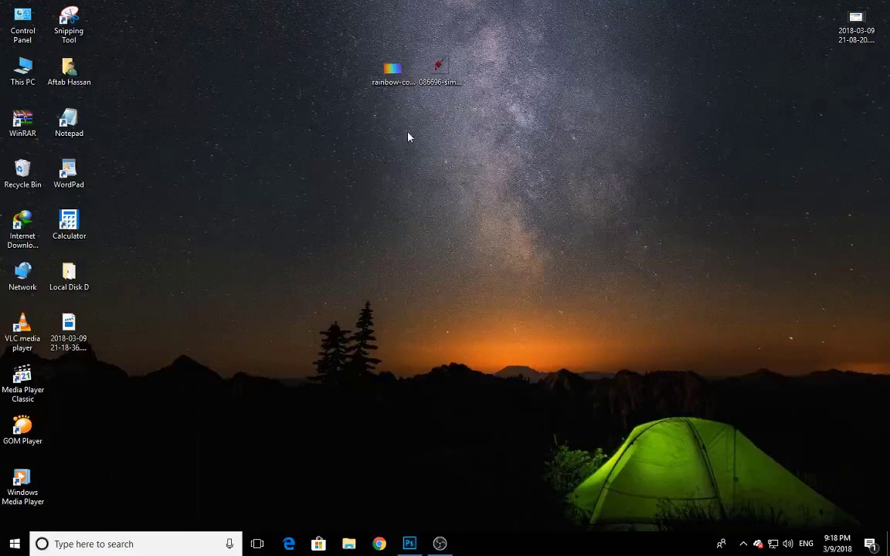
double_click(433, 76)
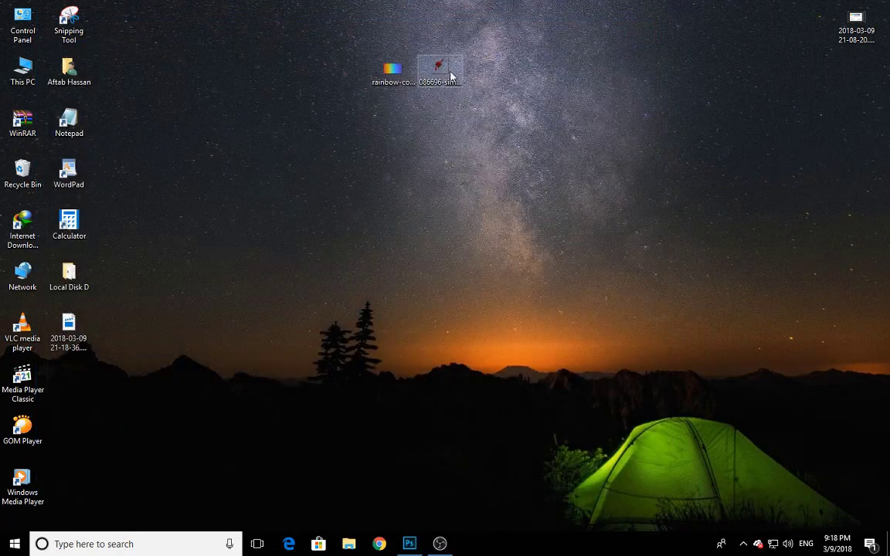
Place the red paintbrush PNG from the desktop into the Business Card document as a new layer
left_click_drag(450, 75, 436, 521)
right_click(435, 521)
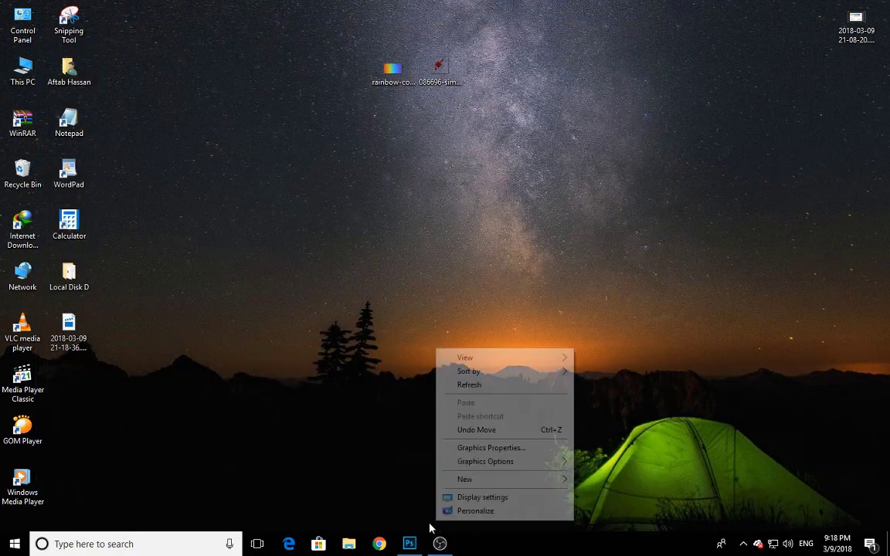
key("Escape")
mouse_move(438, 75)
left_mouse_down()
mouse_move(410, 544)
mouse_move(349, 260)
left_mouse_up()
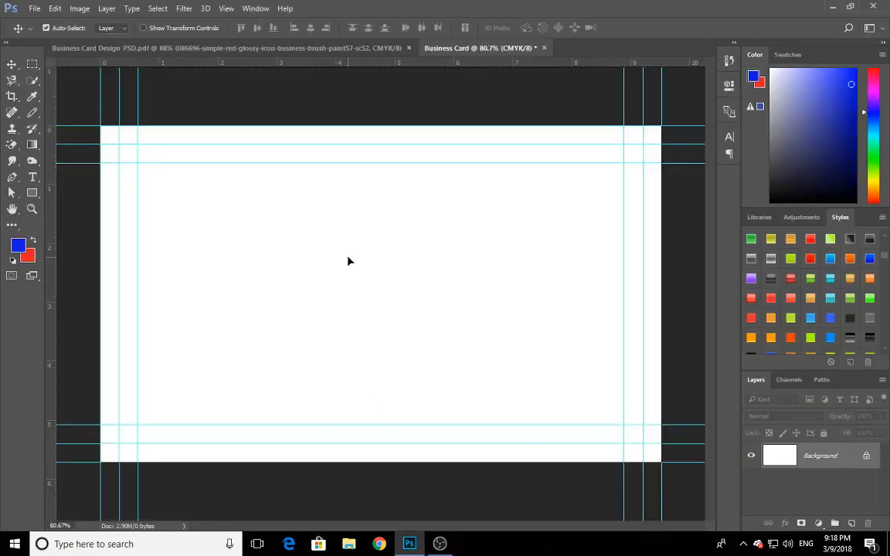
mouse_move(549, 129)
left_mouse_down()
mouse_move(500, 226)
mouse_move(497, 210)
left_mouse_up()
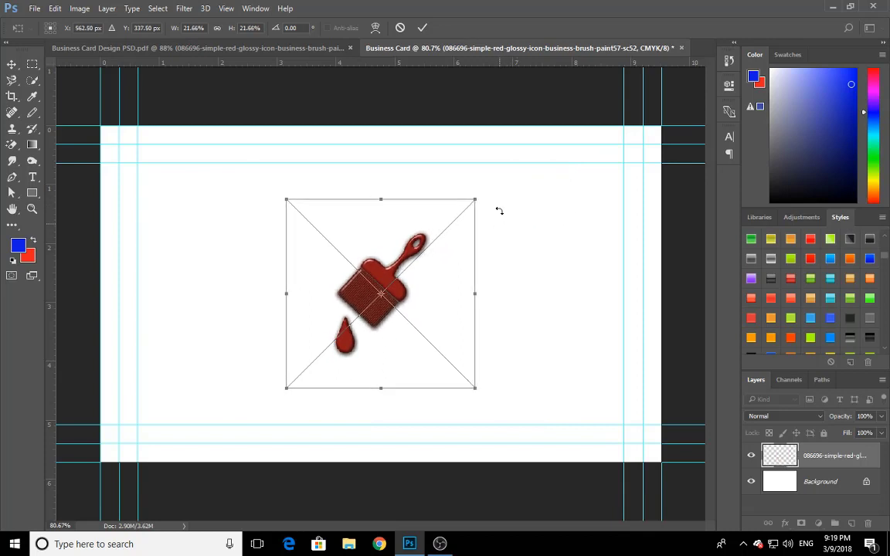
left_click(423, 28)
Rotate the paintbrush image about 47° clockwise so its handle lies horizontally, and toggle its layer's visibility as a check
key("ctrl")
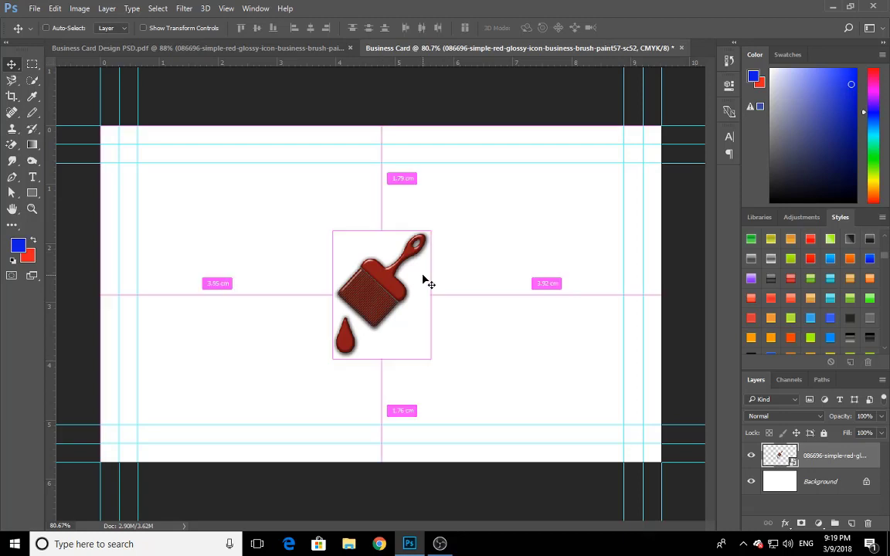
key("ctrl+t")
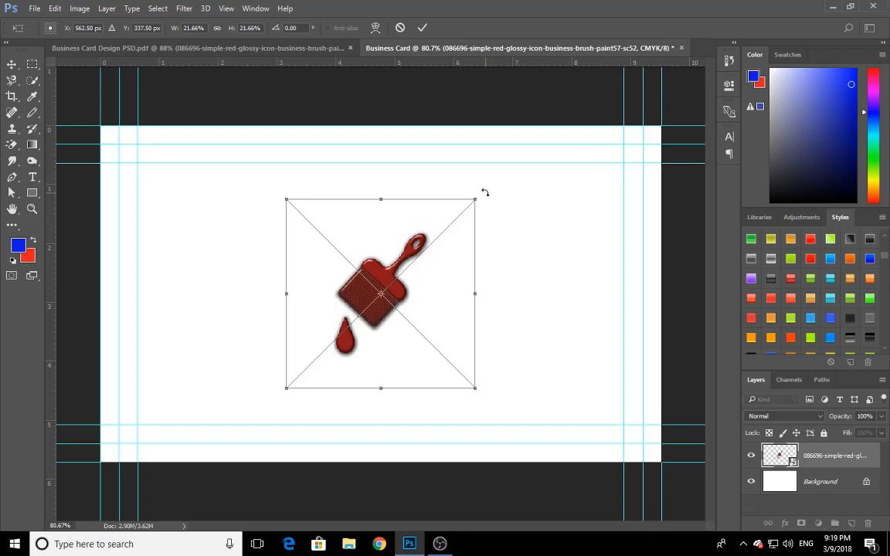
mouse_move(489, 199)
left_mouse_down()
mouse_move(510, 225)
mouse_move(531, 305)
left_mouse_up()
right_click(532, 306)
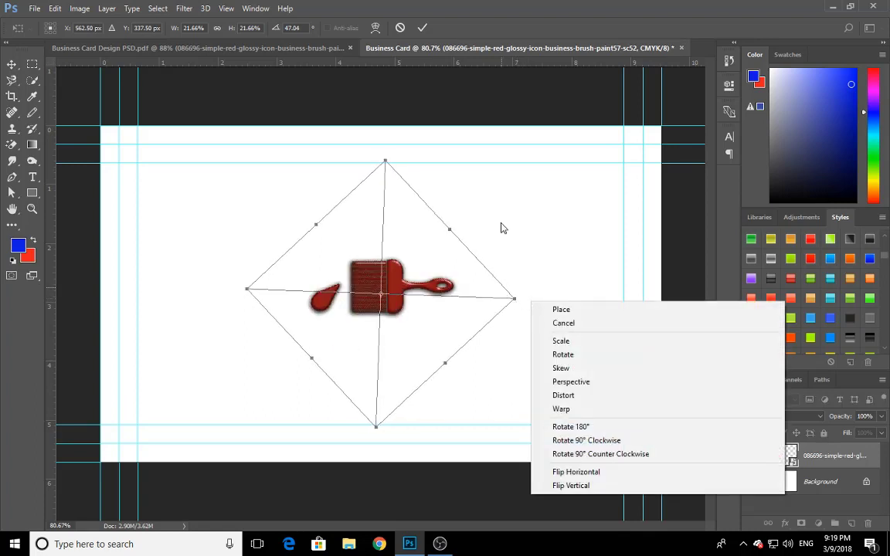
left_click(431, 27)
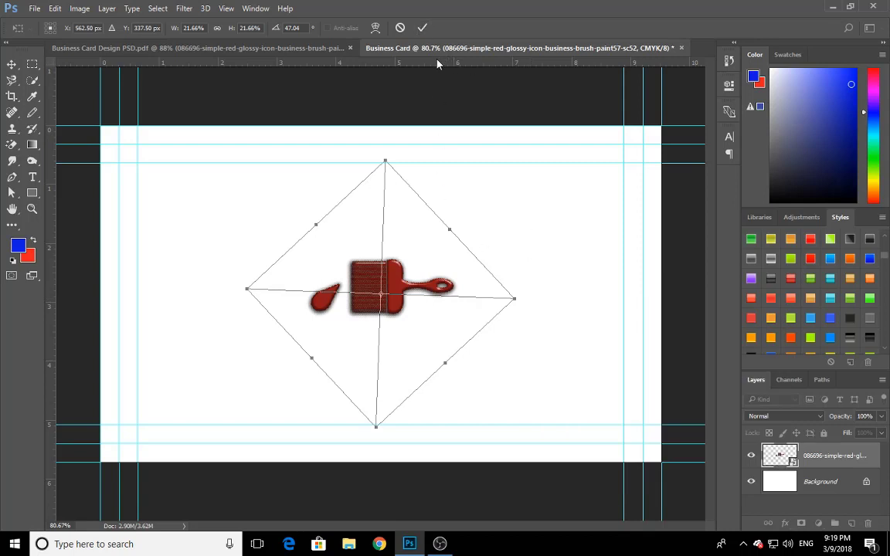
left_click(422, 27)
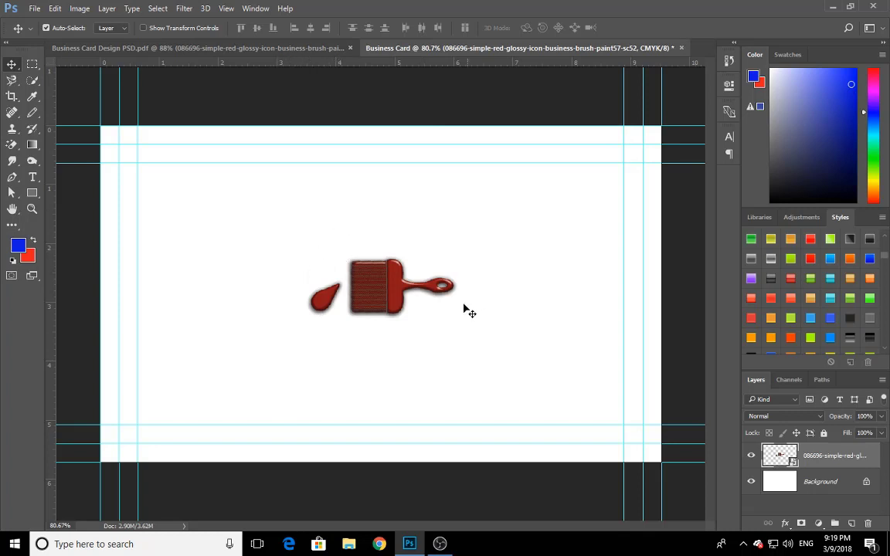
left_click(751, 456)
left_click(751, 456)
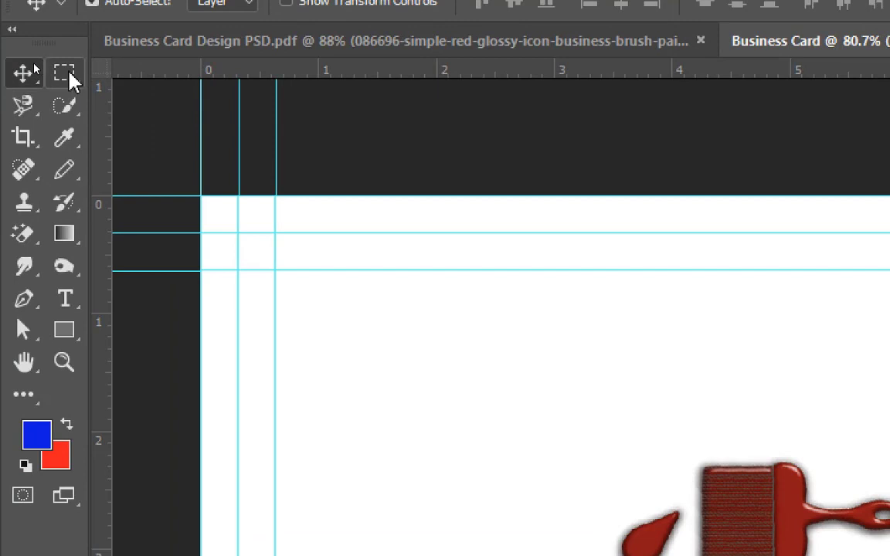
Try to delete the paint drop beside the brush using a rectangular marquee selection around it
right_click(35, 67)
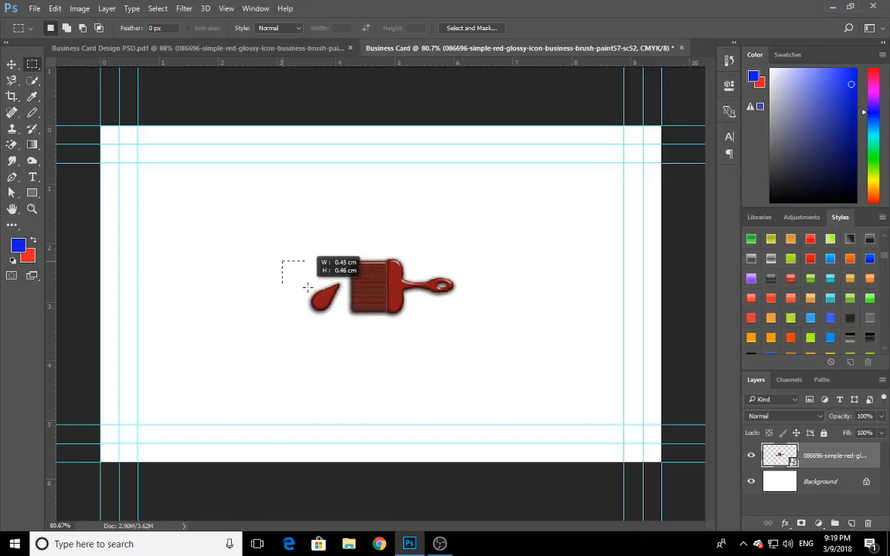
left_click_drag(307, 287, 345, 329)
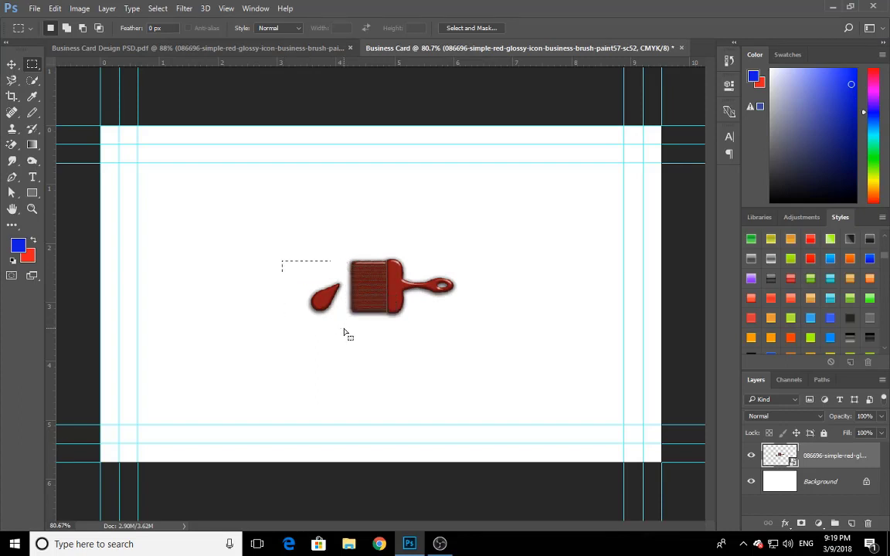
key("Delete")
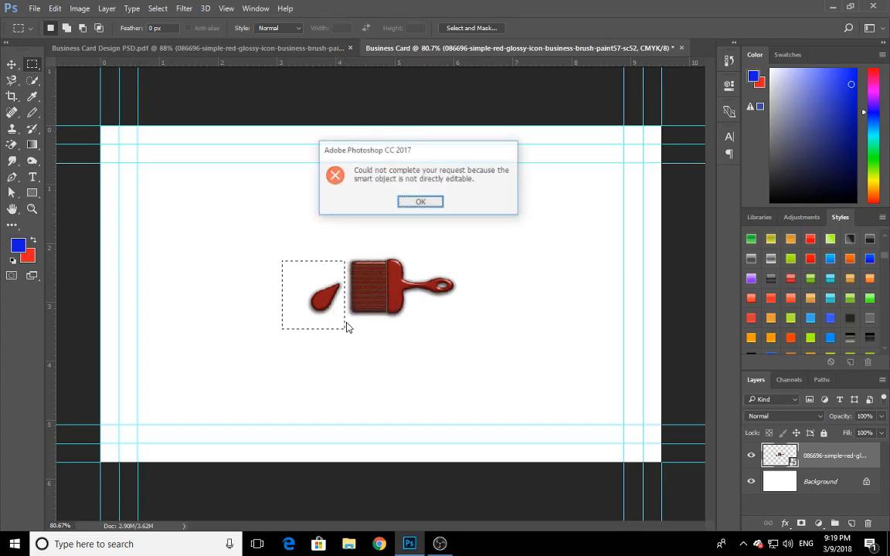
left_click(420, 201)
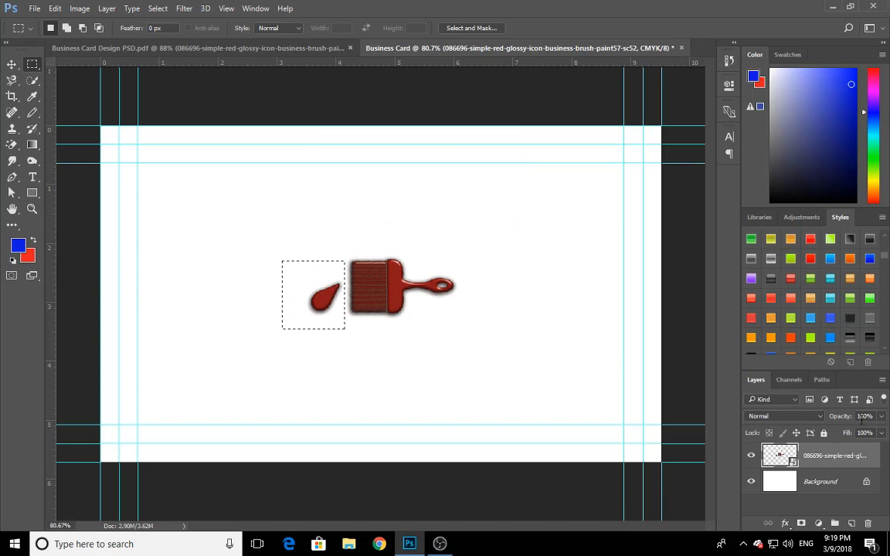
Rasterize the brush smart object, erase the selected paint drop with a 200 px Eraser, and clear the selection
left_click(12, 144)
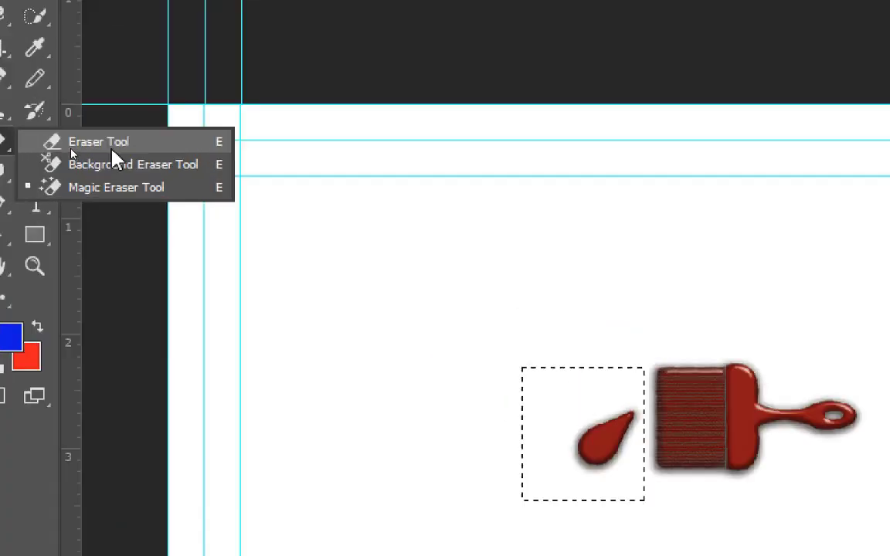
left_click(69, 146)
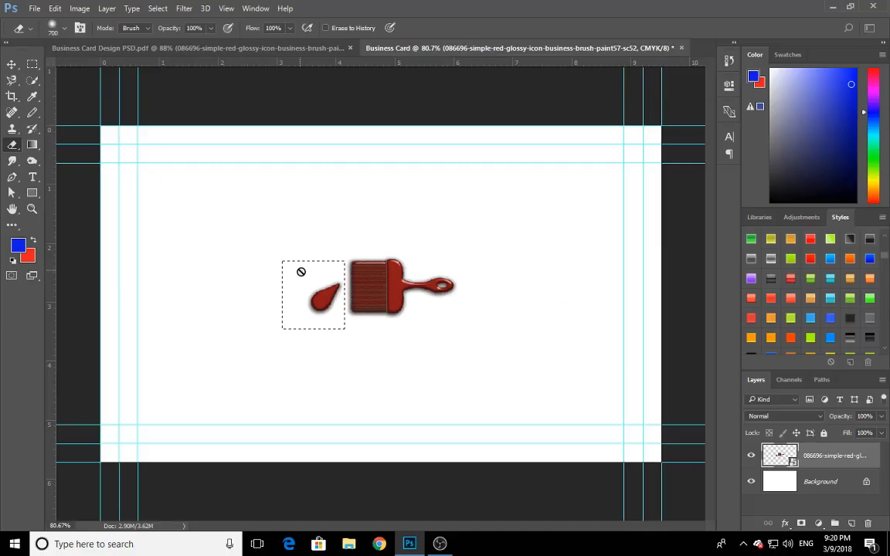
left_click(301, 271)
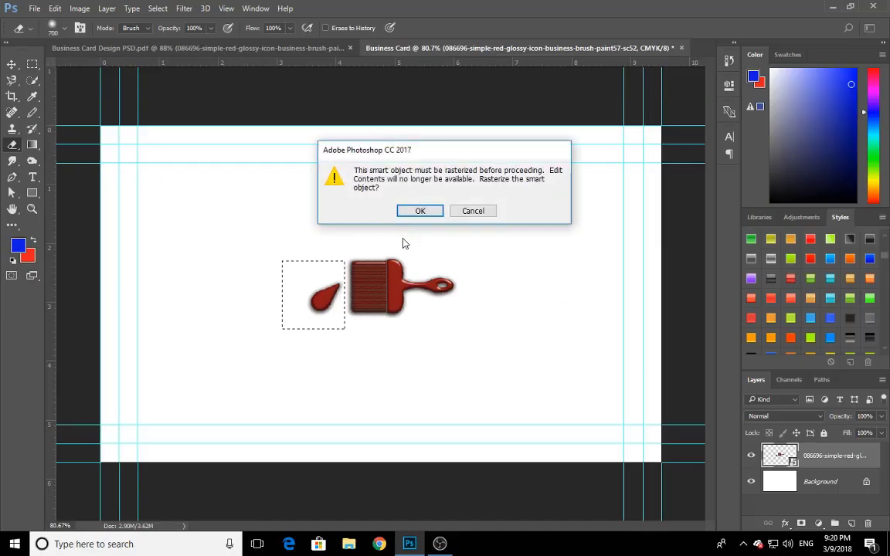
left_click(417, 210)
key("bracketleft")
key("bracketleft")
key("bracketleft")
key("bracketleft")
key("bracketleft")
key("bracketleft")
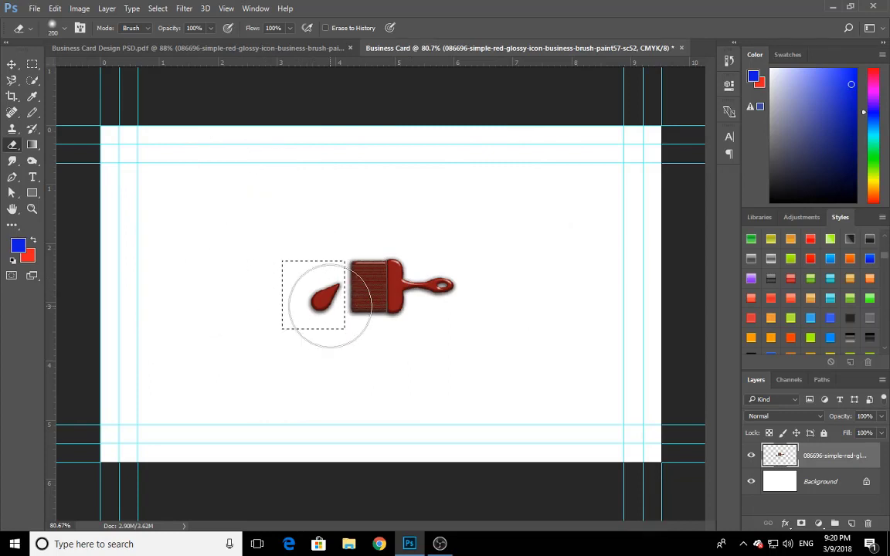
left_click(316, 292)
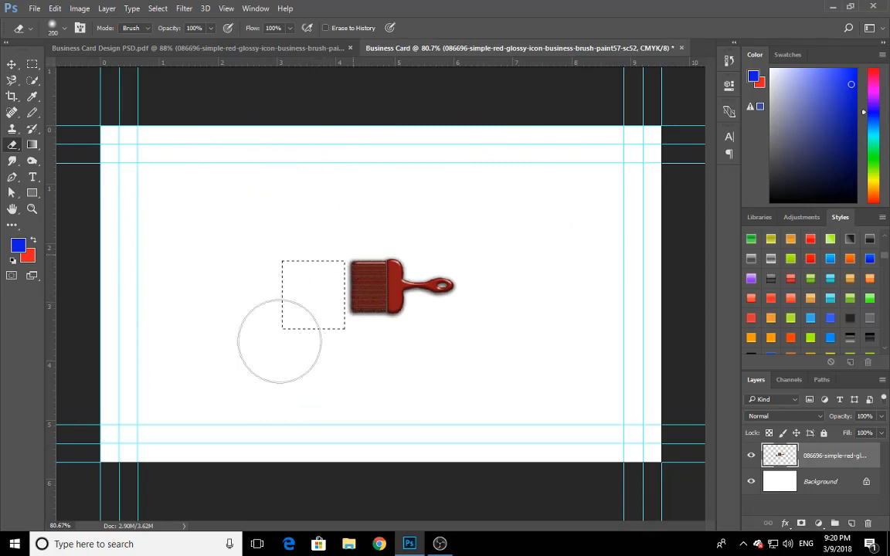
key("ctrl+d")
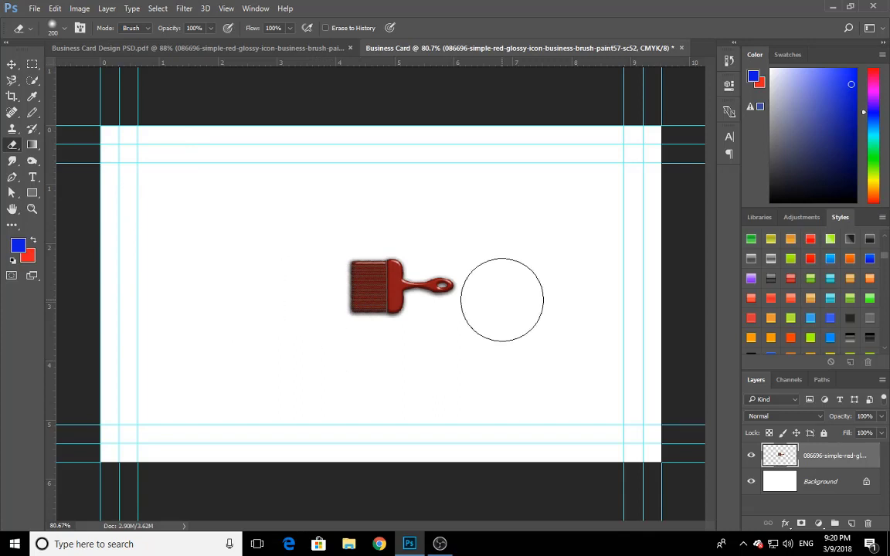
Move the paintbrush to the card's upper right area and compare its placement with the sample card
left_click(12, 64)
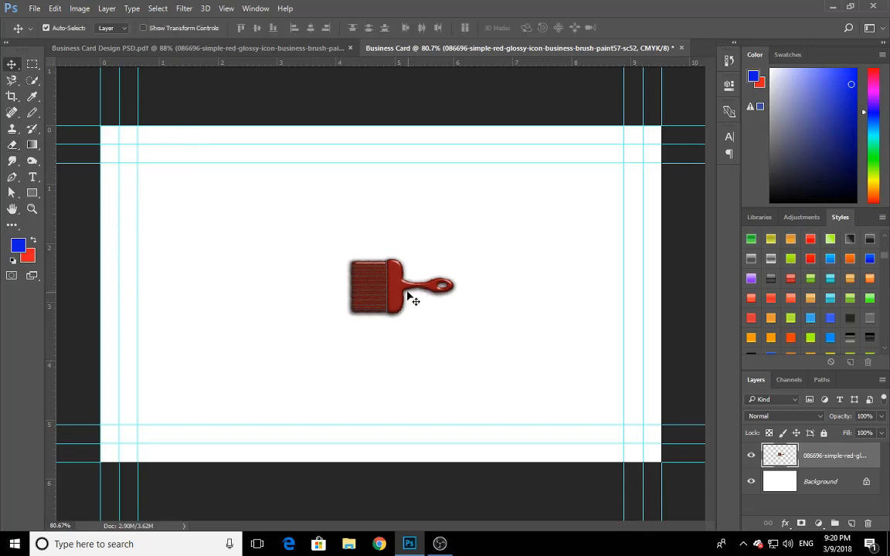
mouse_move(408, 293)
left_mouse_down()
mouse_move(553, 237)
mouse_move(564, 217)
left_mouse_up()
left_click(289, 47)
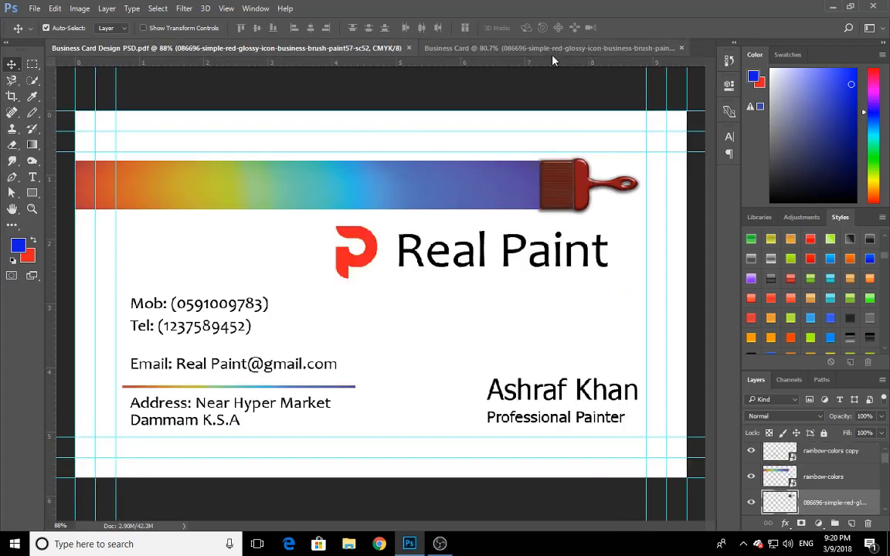
left_click(497, 48)
Scale the paintbrush to about 102% and shift it down toward the card's center, and delete its layer
key("ctrl+t")
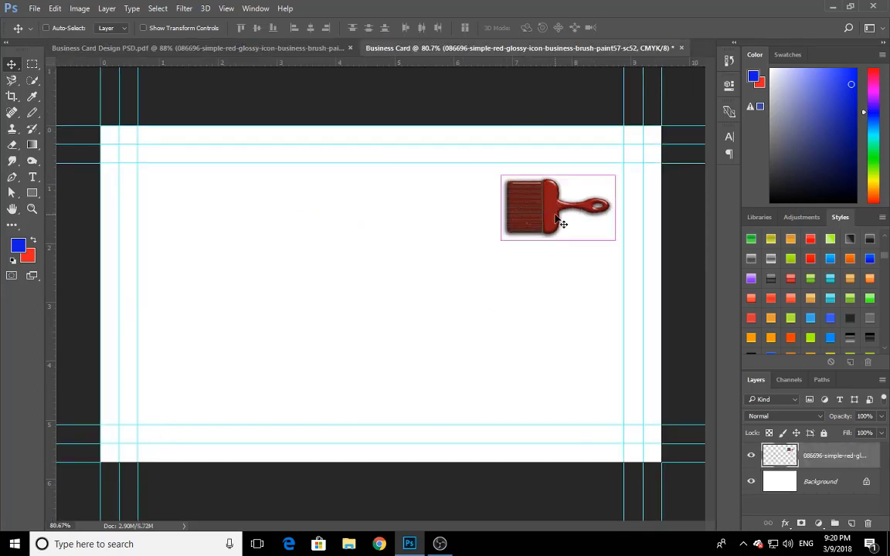
mouse_move(615, 176)
left_mouse_down()
mouse_move(619, 167)
mouse_move(602, 181)
mouse_move(616, 155)
mouse_move(610, 161)
left_mouse_up()
left_click(546, 208)
left_click_drag(546, 207, 506, 247)
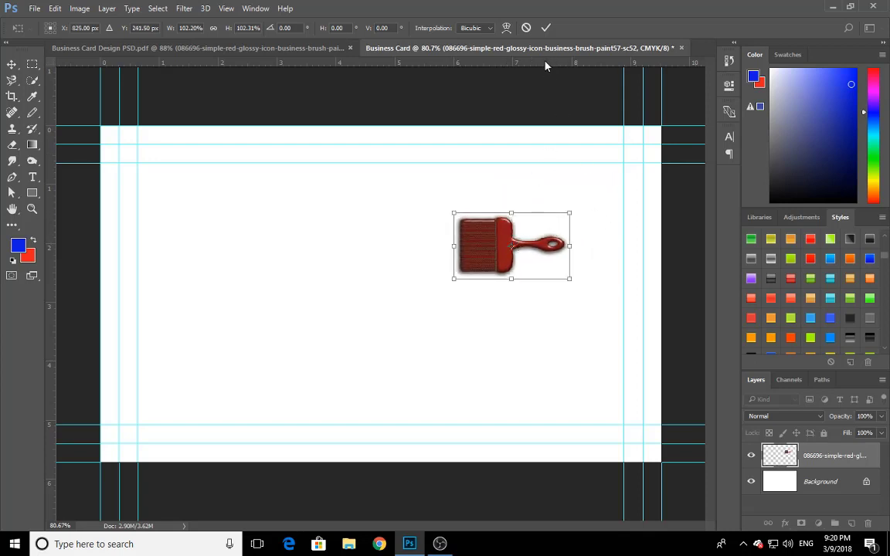
left_click(545, 28)
key("Delete")
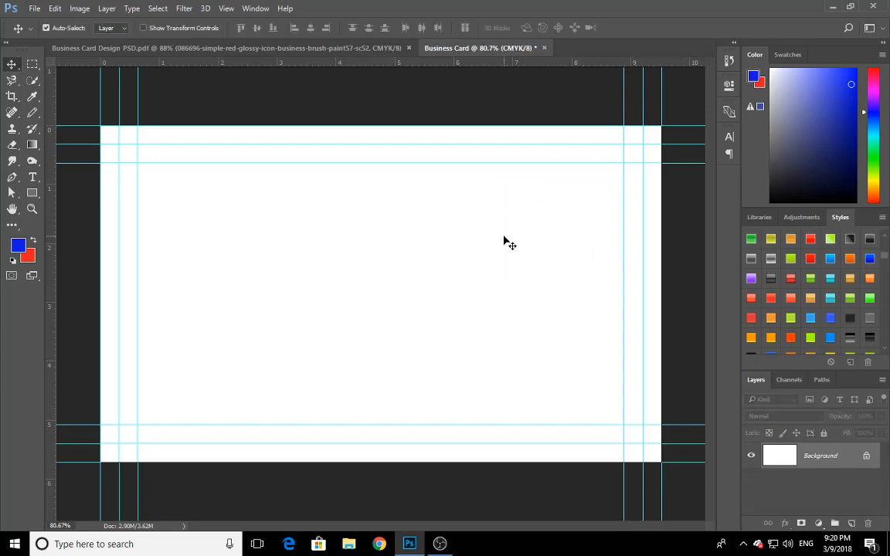
In the sample card document, undo a trial move of the paintbrush and select the brush and rainbow stripe layers together
left_click(333, 48)
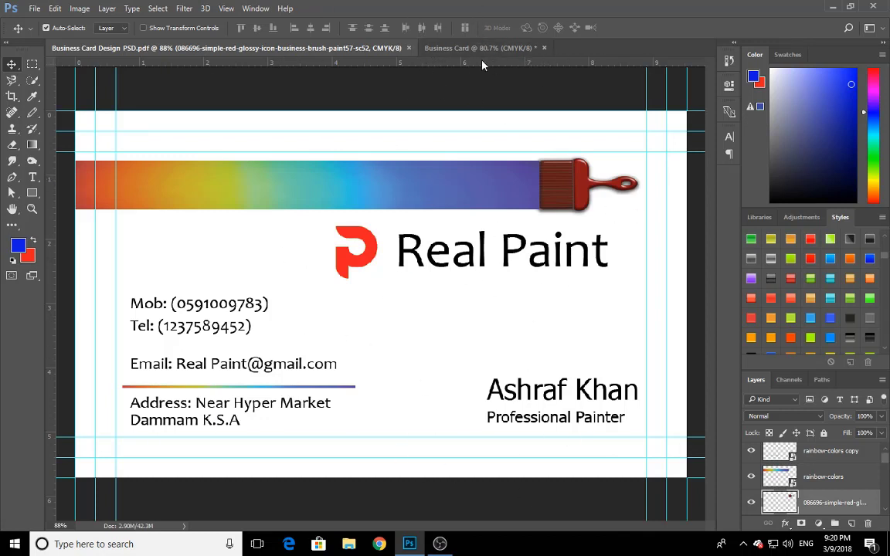
left_click(424, 46)
left_click(370, 48)
left_click_drag(579, 197, 591, 210)
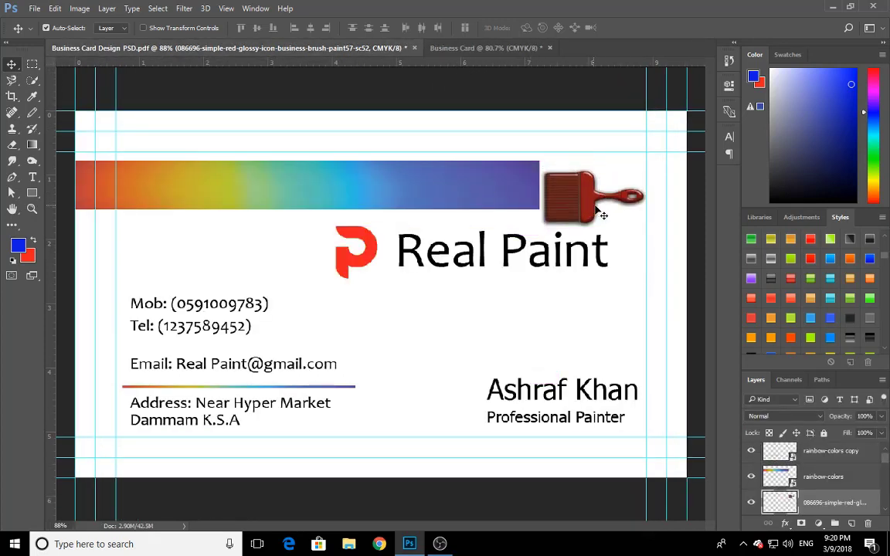
key("ctrl+z")
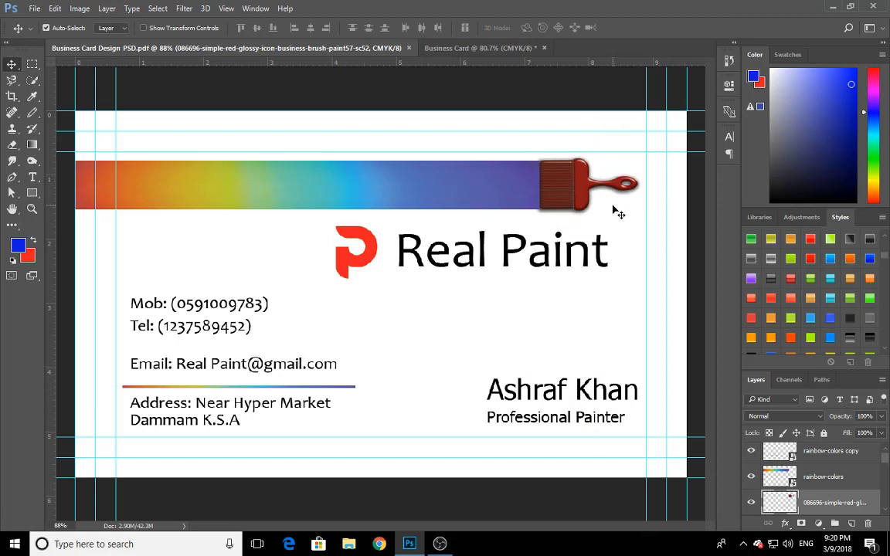
left_click_drag(610, 213, 449, 179)
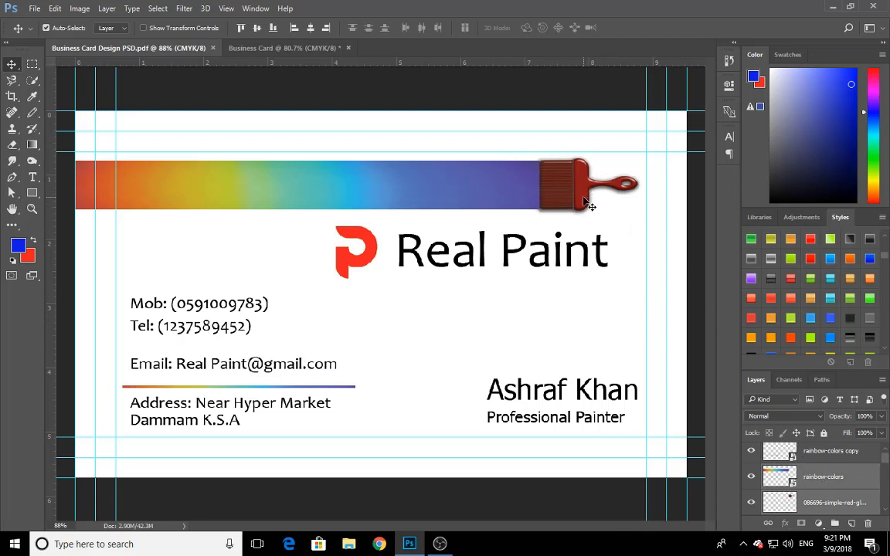
Copy the brush and rainbow stripe from the sample onto the Business Card document near the upper edge and compare with the sample card
mouse_move(582, 174)
left_mouse_down()
mouse_move(565, 123)
mouse_move(398, 29)
mouse_move(283, 38)
mouse_move(414, 248)
left_mouse_up()
mouse_move(443, 280)
left_mouse_down()
mouse_move(566, 221)
mouse_move(564, 208)
left_mouse_up()
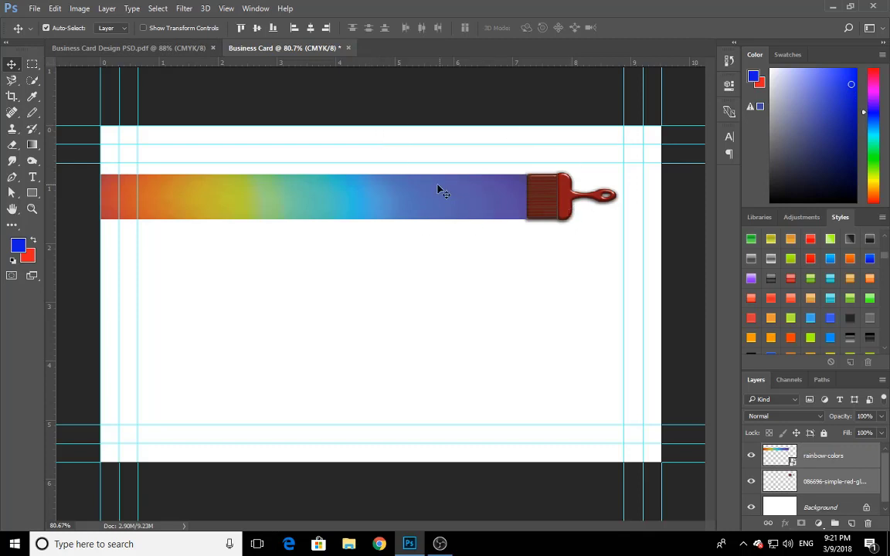
left_click(158, 46)
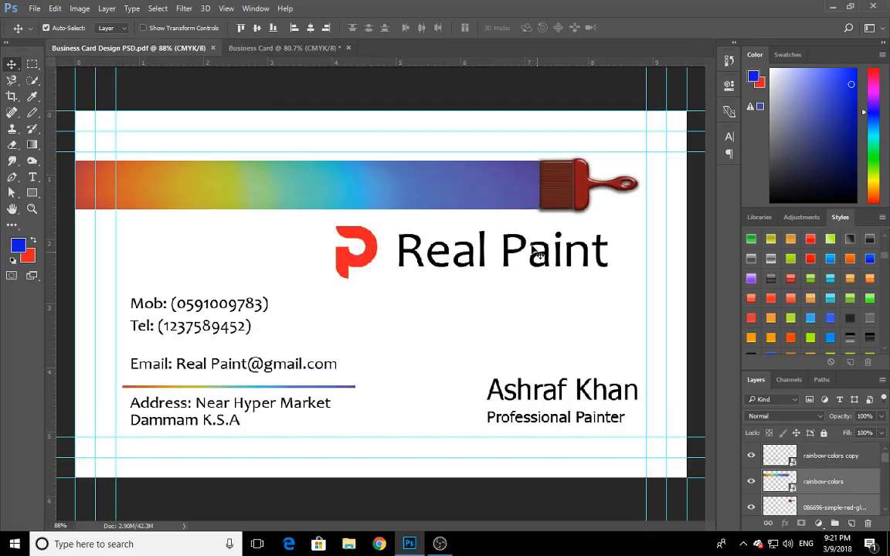
left_click(280, 48)
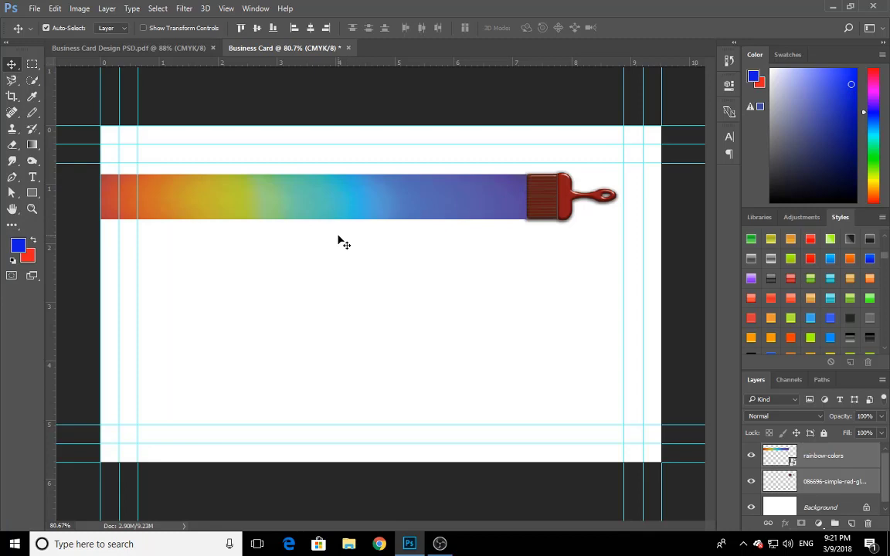
Preview rainbow-colors.jpg from the desktop, place it on the card squashed to 1.44% height as a stripe, and delete its layer
left_click(833, 7)
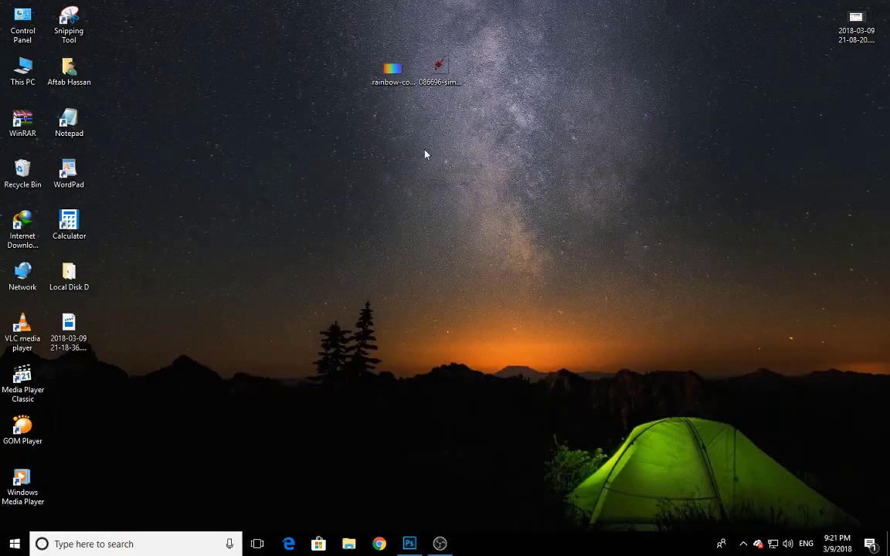
double_click(396, 76)
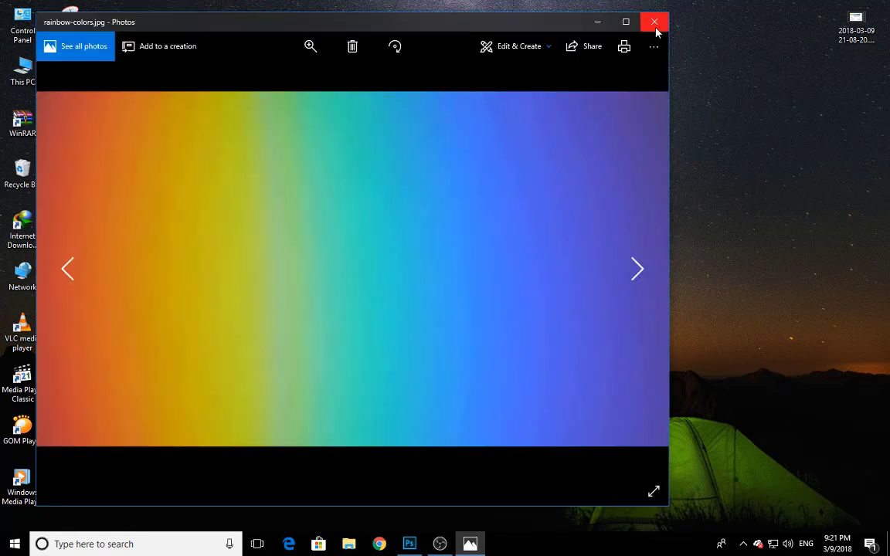
left_click(655, 26)
left_click_drag(397, 73, 378, 393)
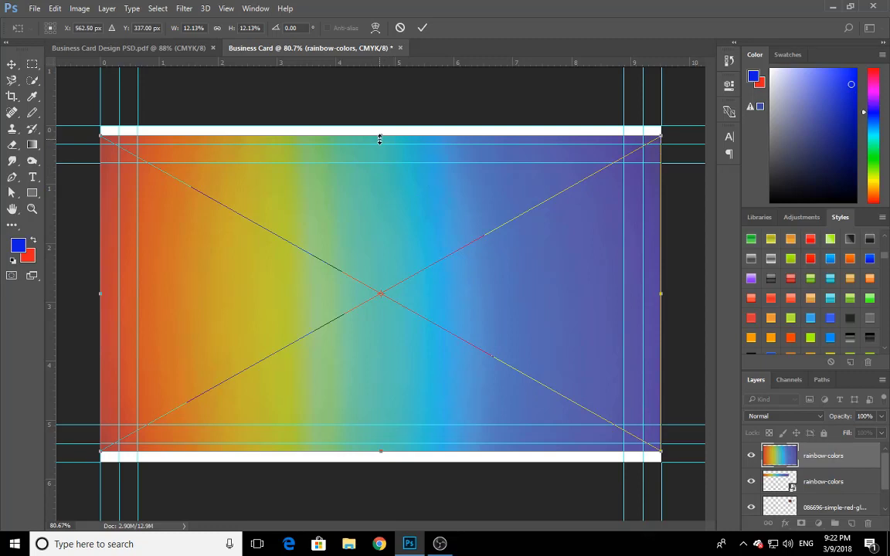
left_click_drag(380, 139, 389, 283)
left_click_drag(477, 306, 452, 302)
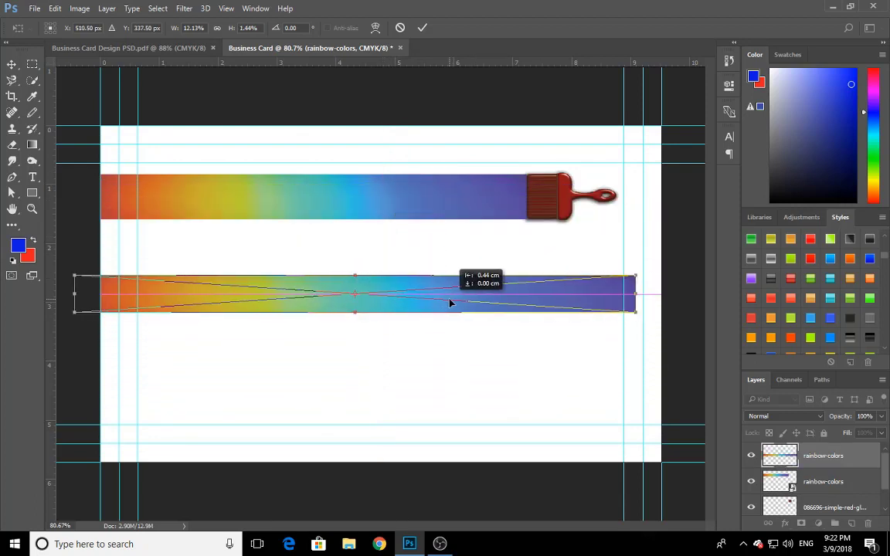
left_click(422, 28)
key("Delete")
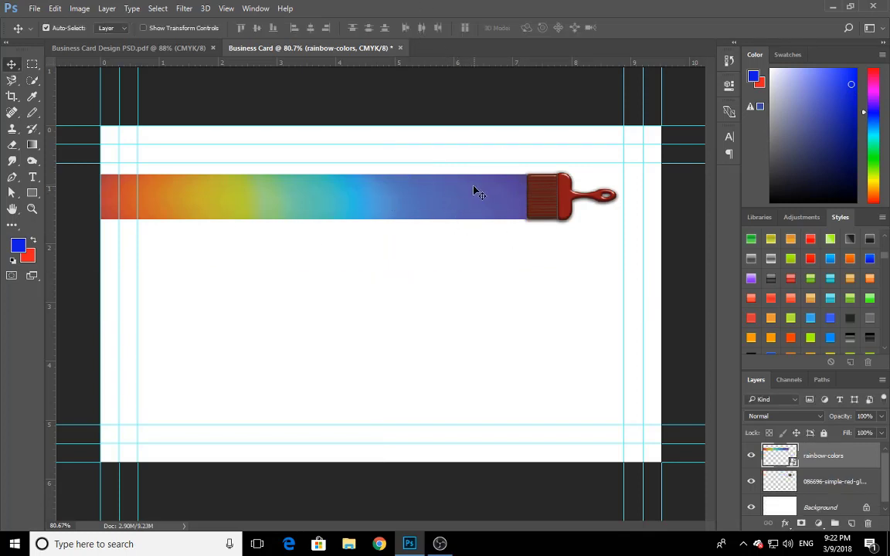
Copy the red P logo and Real Paint text from the sample card onto the Business Card document, just beneath the rainbow stripe
left_click(180, 48)
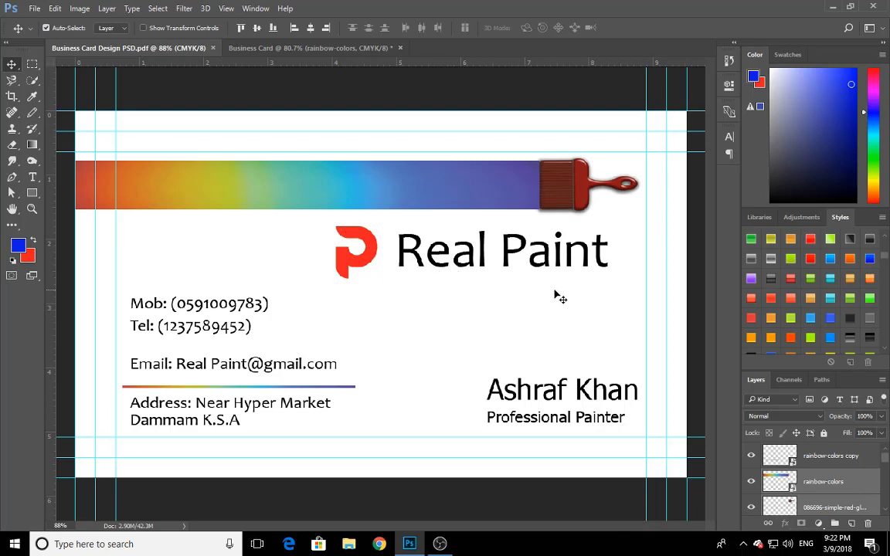
mouse_move(563, 293)
left_mouse_down()
mouse_move(526, 274)
mouse_move(358, 234)
mouse_move(356, 247)
mouse_move(360, 240)
mouse_move(409, 306)
mouse_move(409, 330)
left_mouse_up()
left_click_drag(388, 317, 383, 314)
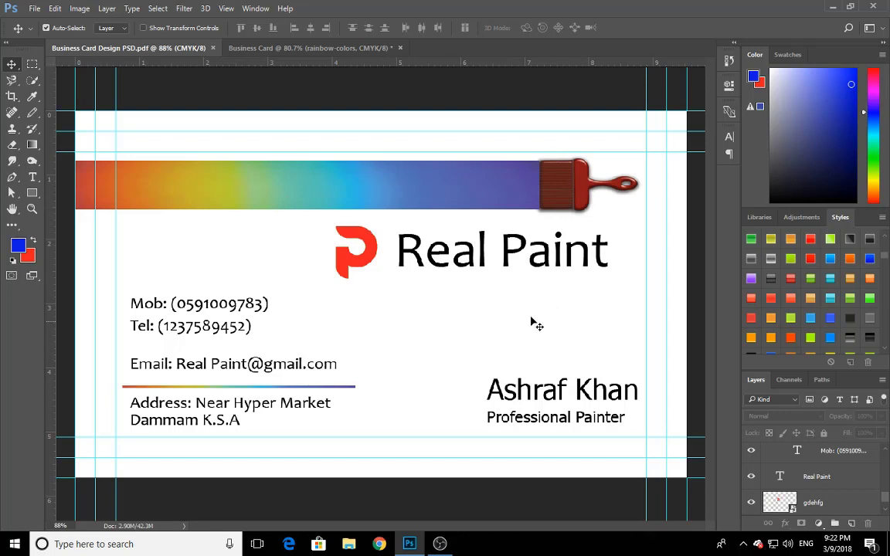
mouse_move(490, 289)
left_mouse_down()
mouse_move(363, 266)
mouse_move(369, 256)
mouse_move(421, 273)
mouse_move(367, 231)
mouse_move(367, 243)
left_mouse_up()
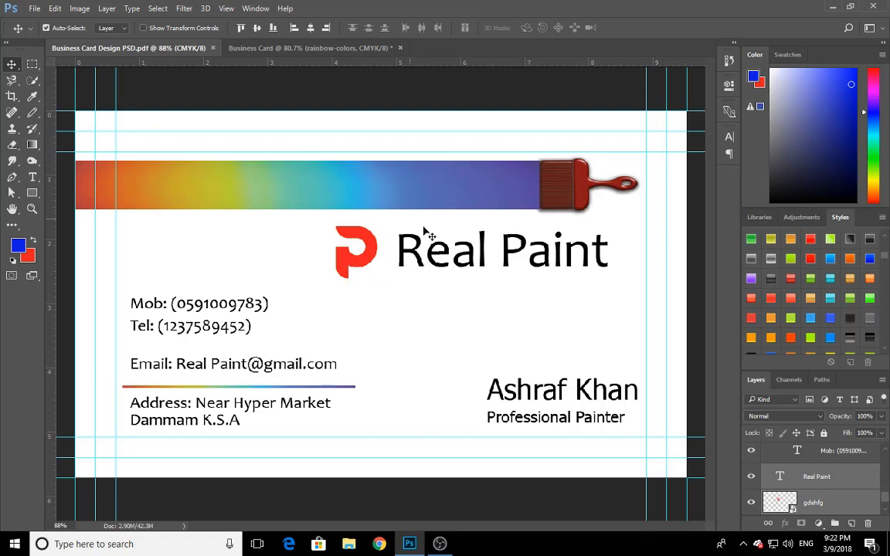
left_click_drag(447, 308, 354, 233)
mouse_move(415, 259)
left_mouse_down()
mouse_move(263, 31)
mouse_move(261, 46)
mouse_move(341, 159)
mouse_move(382, 304)
mouse_move(437, 312)
mouse_move(443, 274)
mouse_move(461, 266)
left_mouse_up()
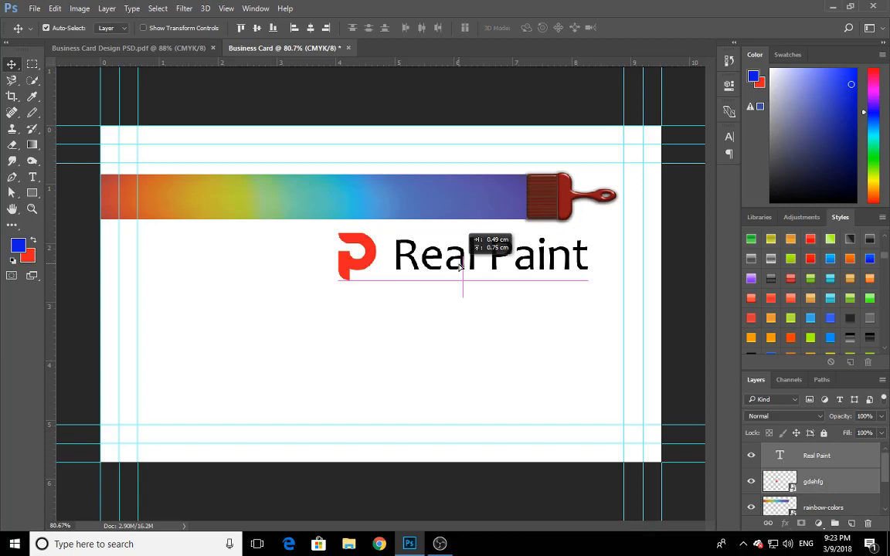
left_click_drag(463, 266, 462, 270)
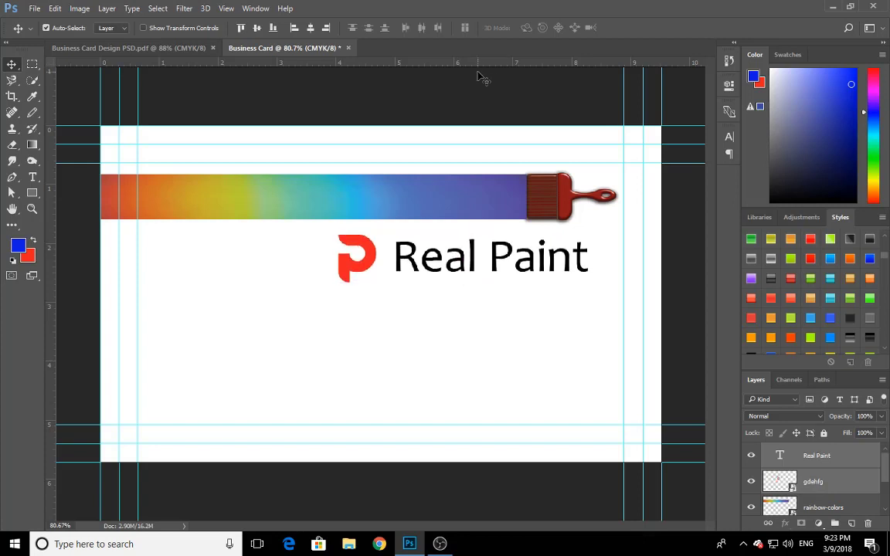
Nudge the logo and Real Paint text slightly down from the stripe, comparing their placement with the sample card, and deselect them
left_click(184, 48)
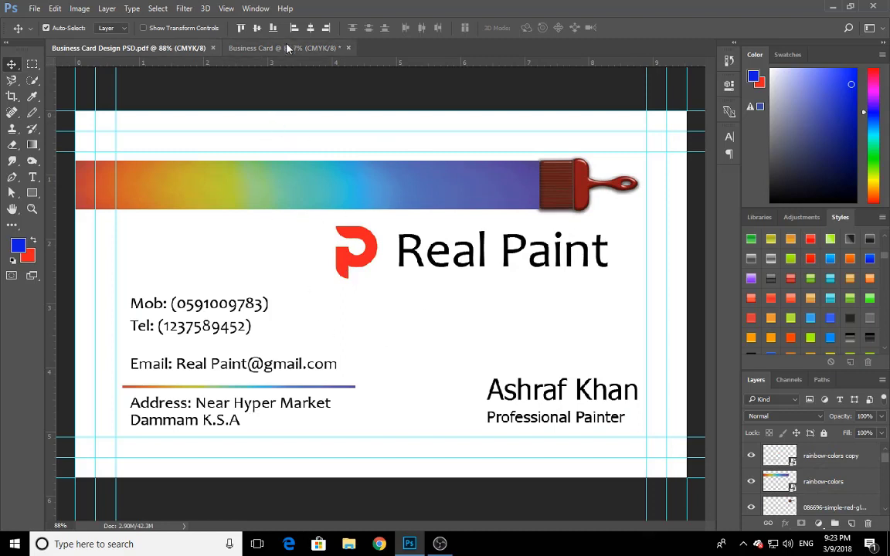
left_click(259, 46)
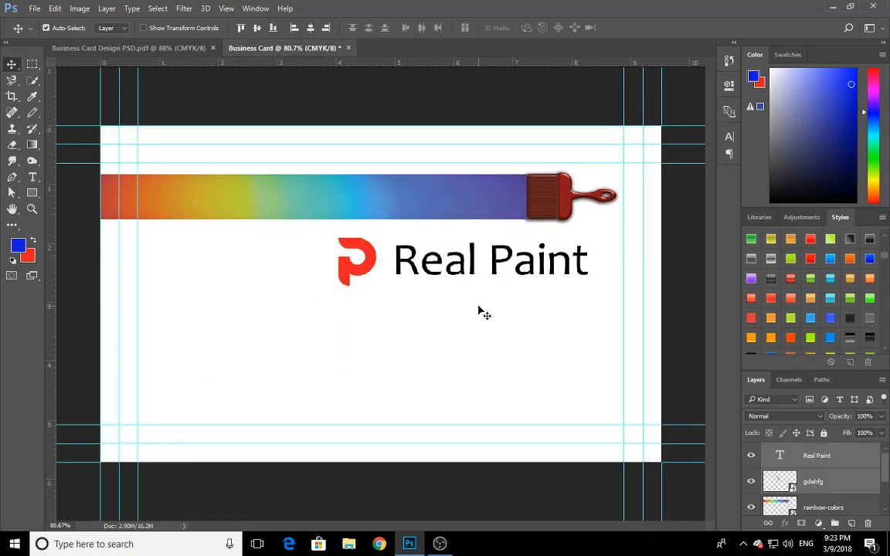
left_click_drag(456, 293, 368, 257)
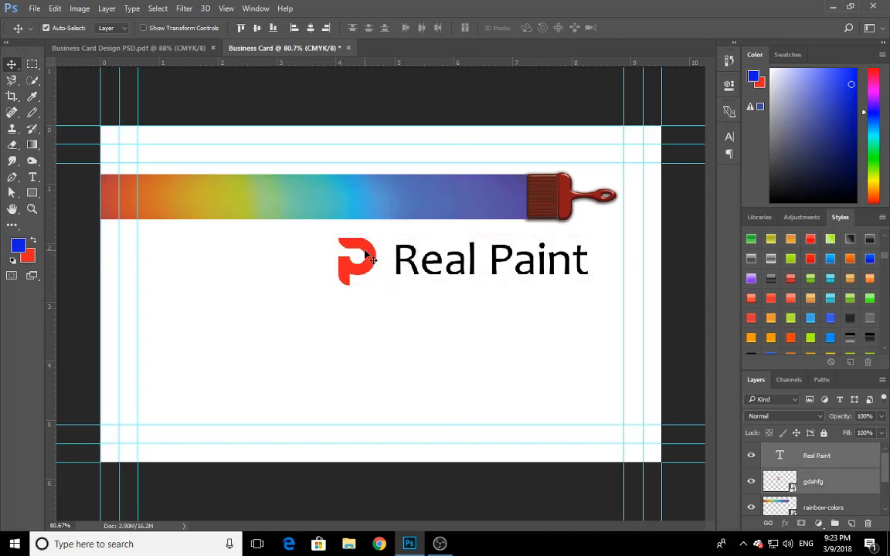
left_click(173, 50)
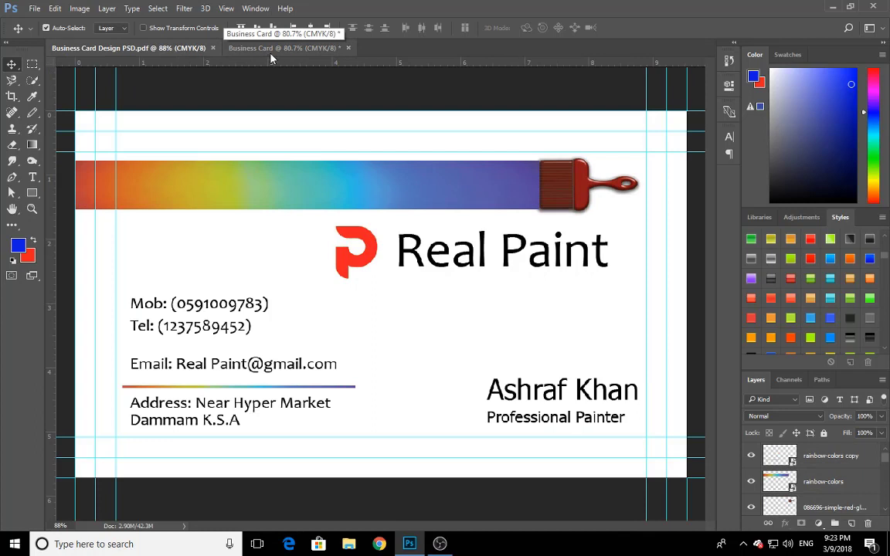
left_click(243, 48)
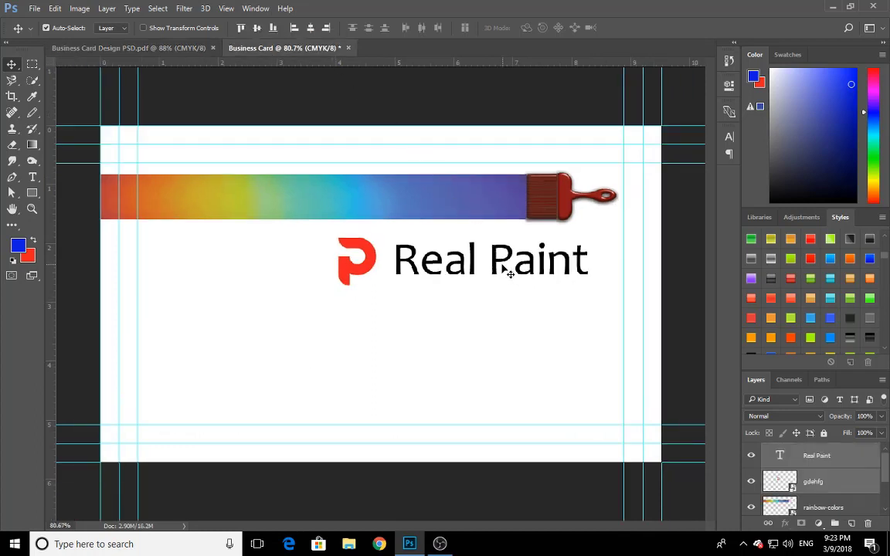
key("Down")
key("Down")
key("Down")
key("Down")
key("Down")
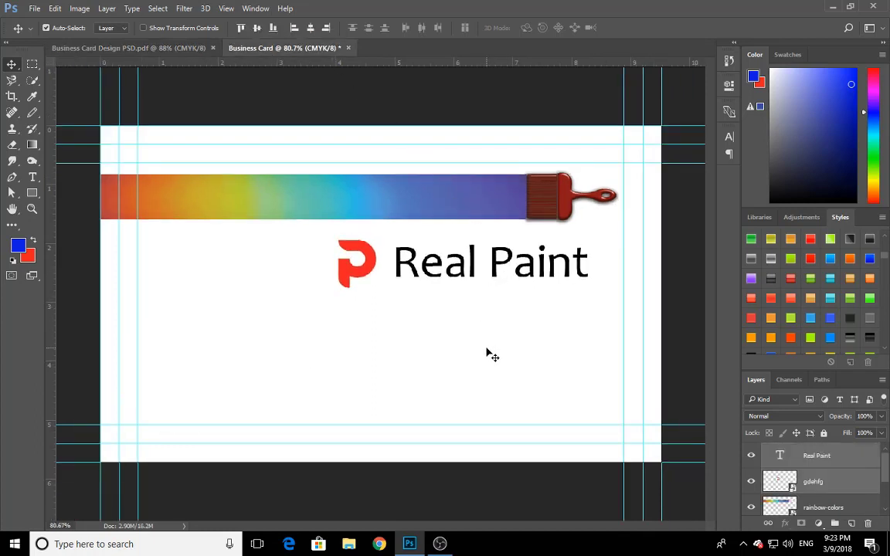
left_click(478, 312)
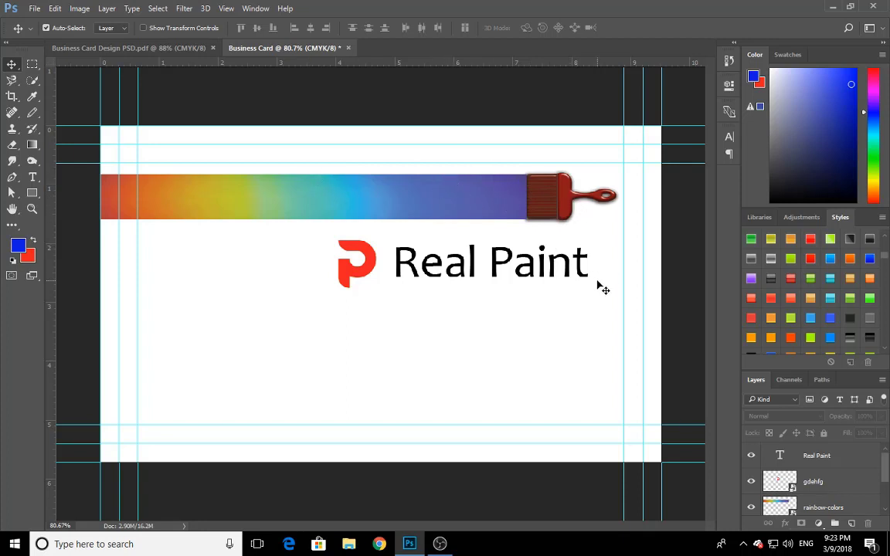
Replace the Real Paint text with the trial text "sfnsn", clear it, and undo the text edit
key("t")
left_click_drag(589, 263, 371, 278)
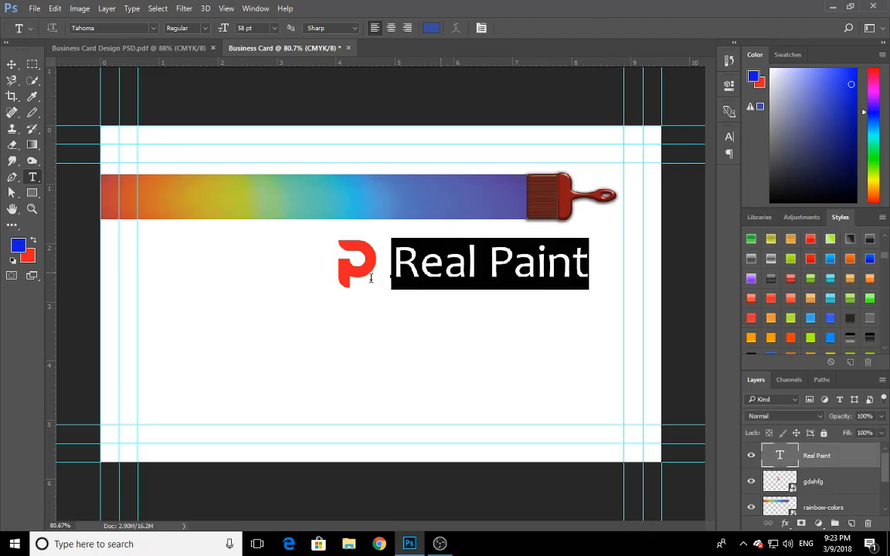
right_click(370, 279)
left_click(431, 288)
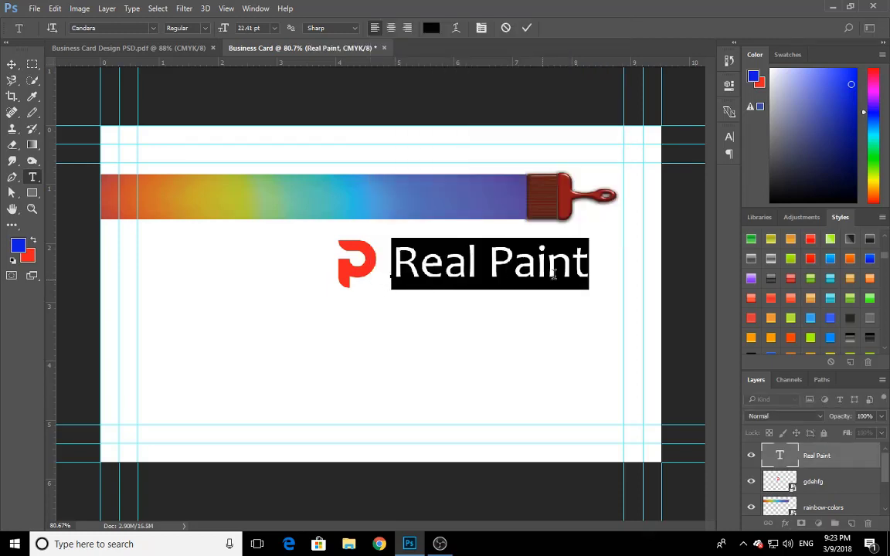
type("sfnsn")
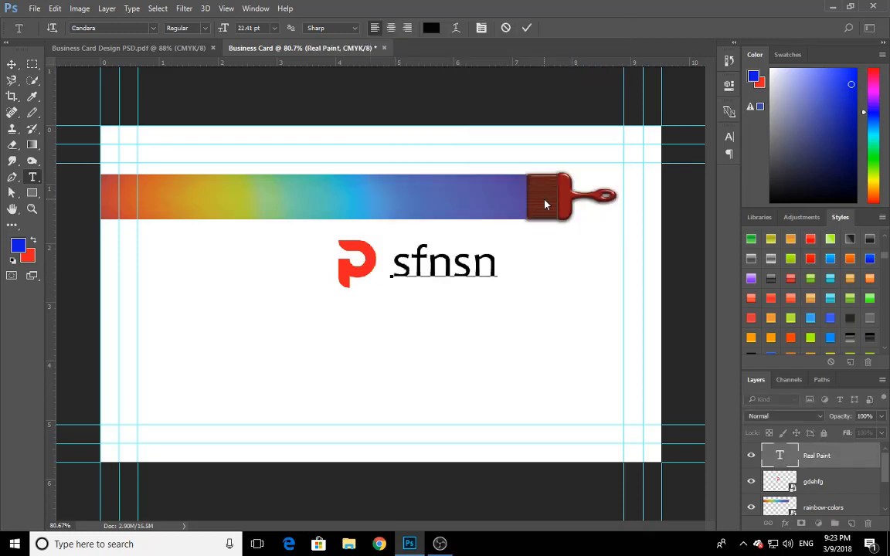
key("BackSpace")
key("BackSpace")
key("BackSpace")
key("BackSpace")
key("BackSpace")
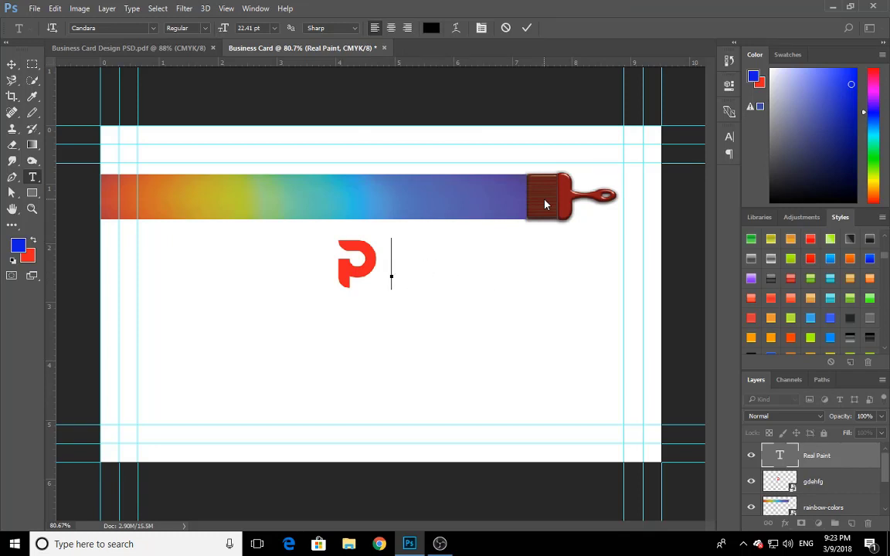
left_click(527, 28)
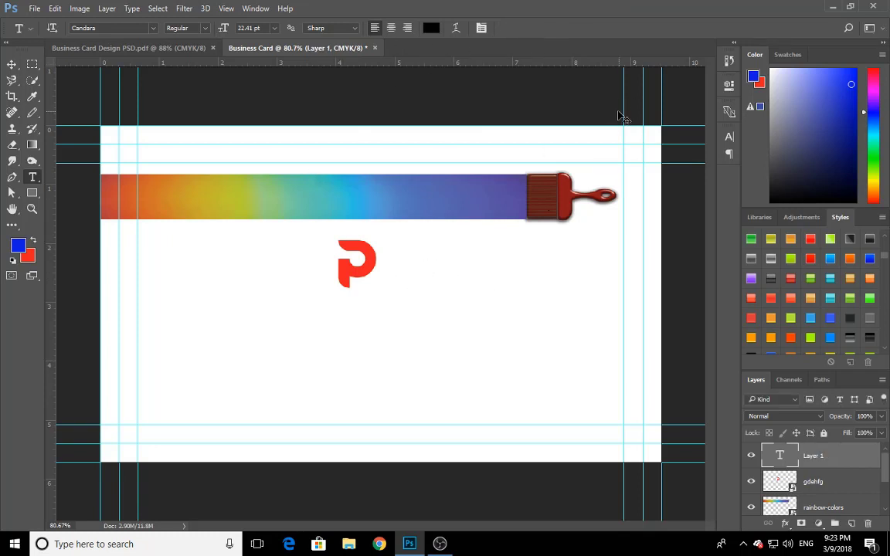
key("ctrl+z")
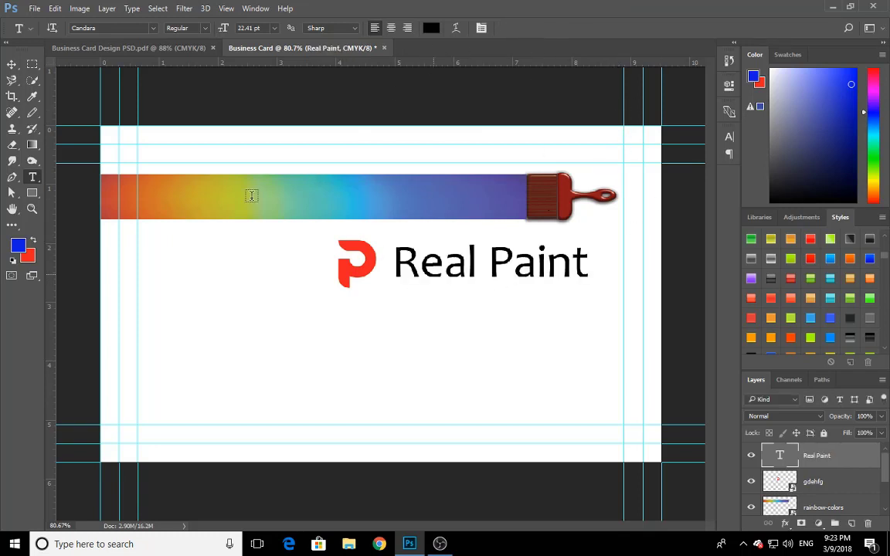
left_click(12, 64)
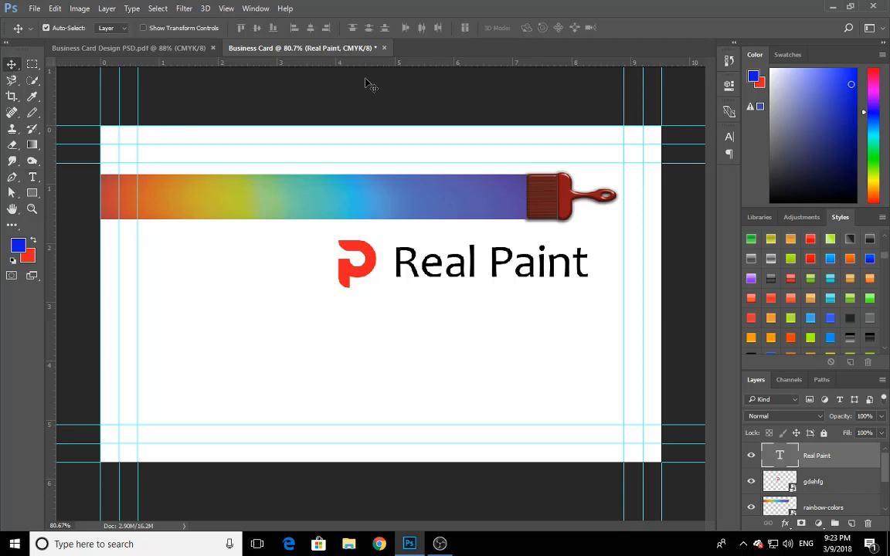
Try copying the name and job title texts from the sample card onto the Business Card document, and undo the copy
left_click(191, 48)
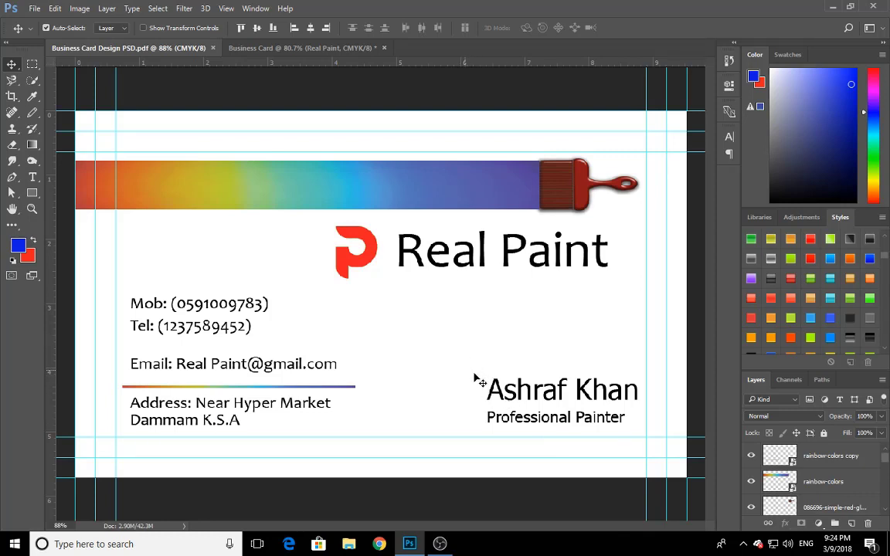
mouse_move(473, 368)
left_mouse_down()
mouse_move(543, 435)
mouse_move(370, 137)
mouse_move(329, 57)
mouse_move(334, 49)
mouse_move(455, 386)
left_mouse_up()
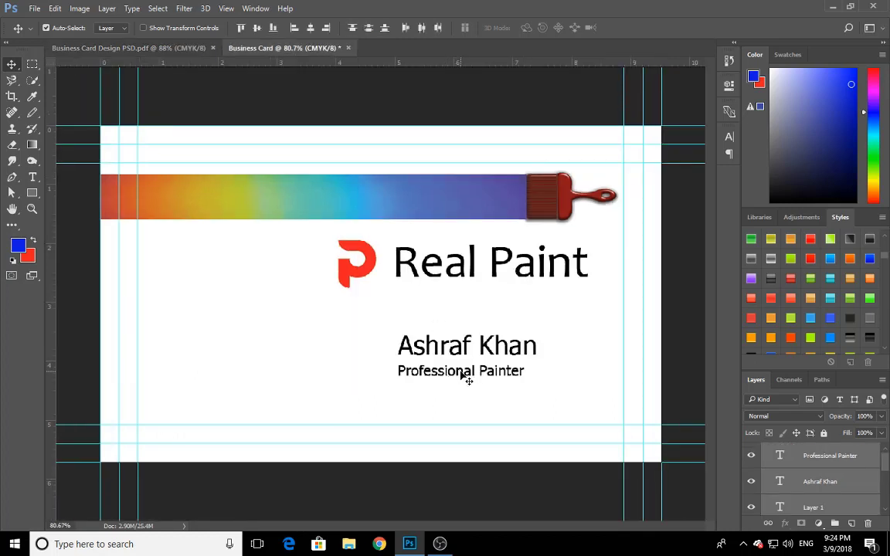
key("ctrl+z")
Add a black 58 pt Candara text line with the painter's full name below the Real Paint text
key("t")
left_click(401, 350)
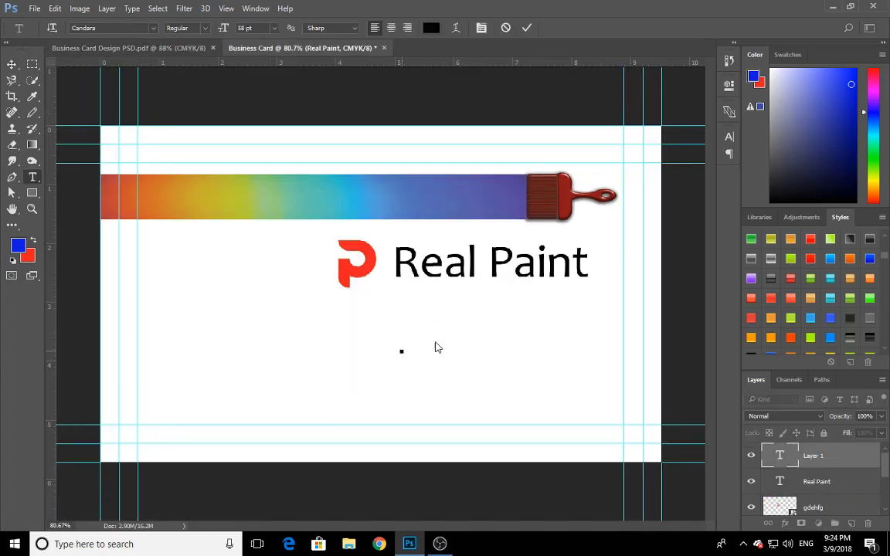
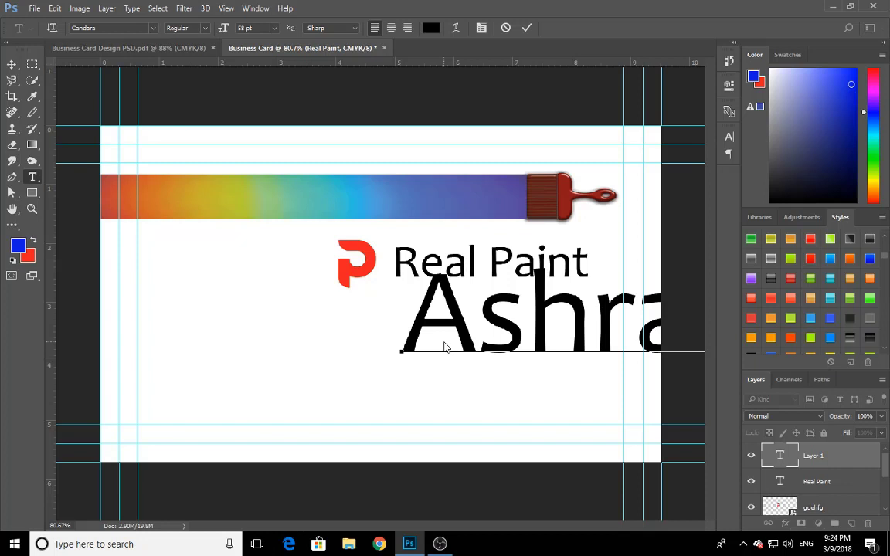
left_click(527, 27)
key("v")
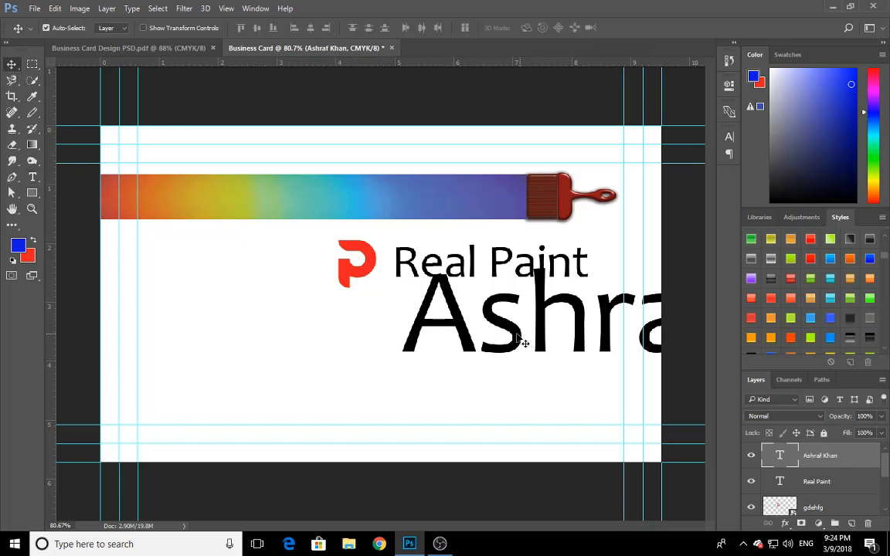
Scale the painter's name text down proportionally and place it in the card's lower right area, inside the guides
left_click_drag(524, 342, 232, 368)
key("ctrl+t")
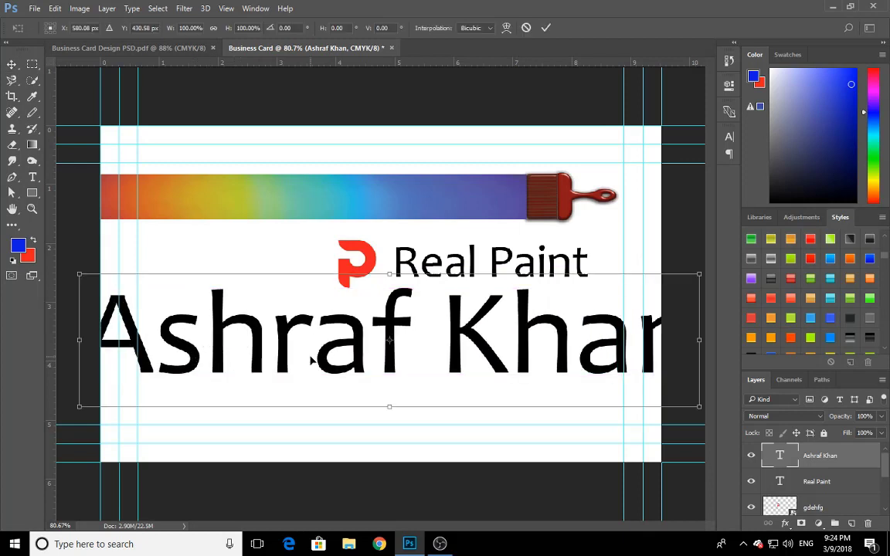
left_click_drag(699, 274, 492, 384)
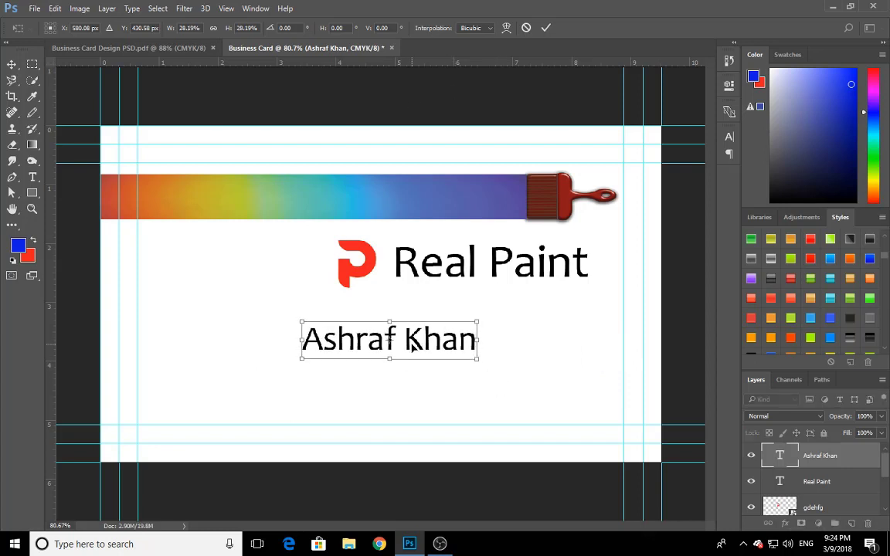
left_click_drag(477, 344, 586, 385)
left_click(546, 28)
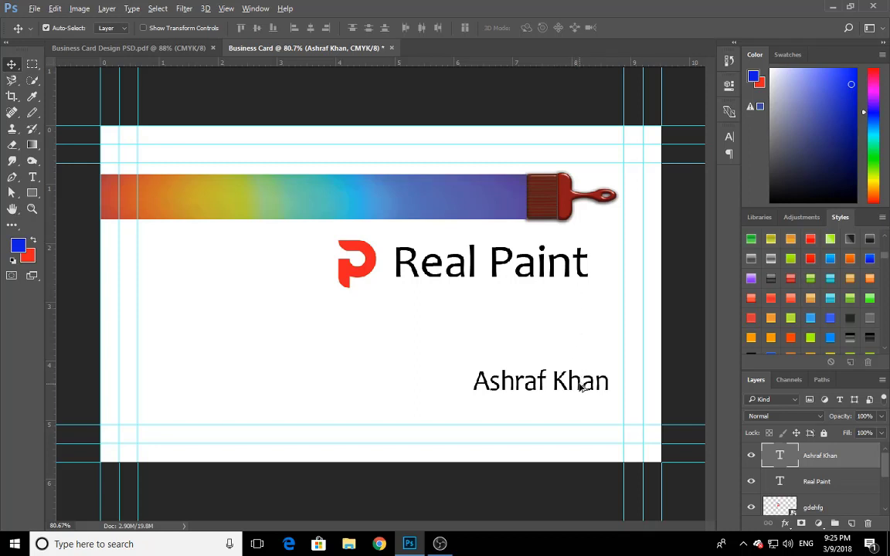
Duplicate the name text directly below itself, aligned with it, and change the copy's wording to "Professional Painter"
left_click_drag(582, 387, 443, 417)
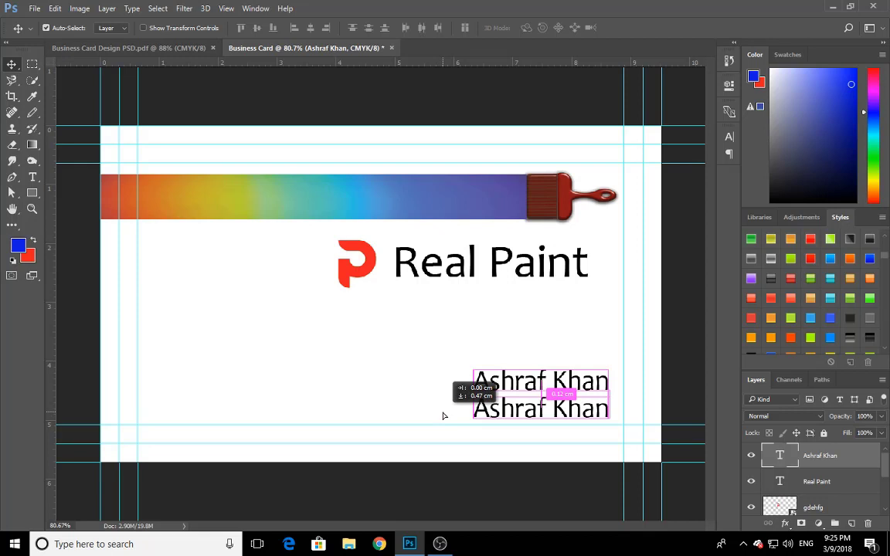
left_click_drag(443, 416, 443, 416)
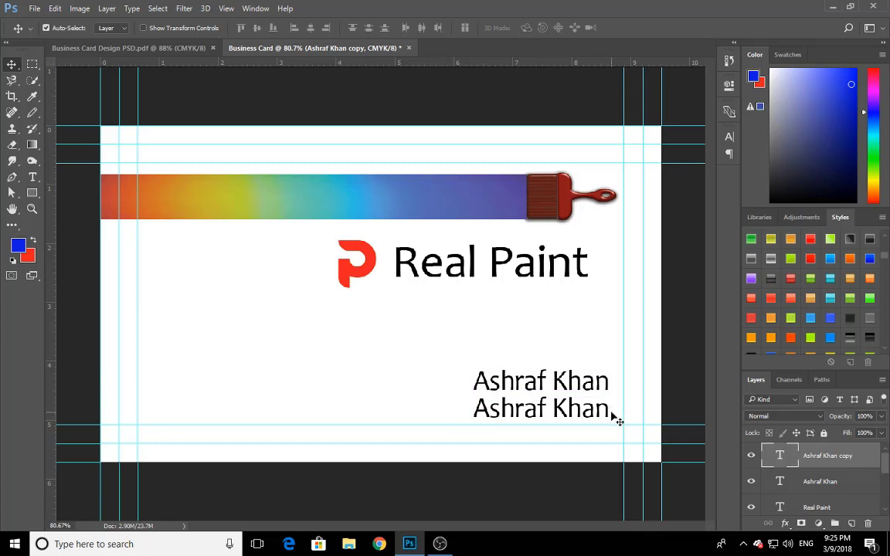
key("t")
left_click_drag(611, 408, 473, 409)
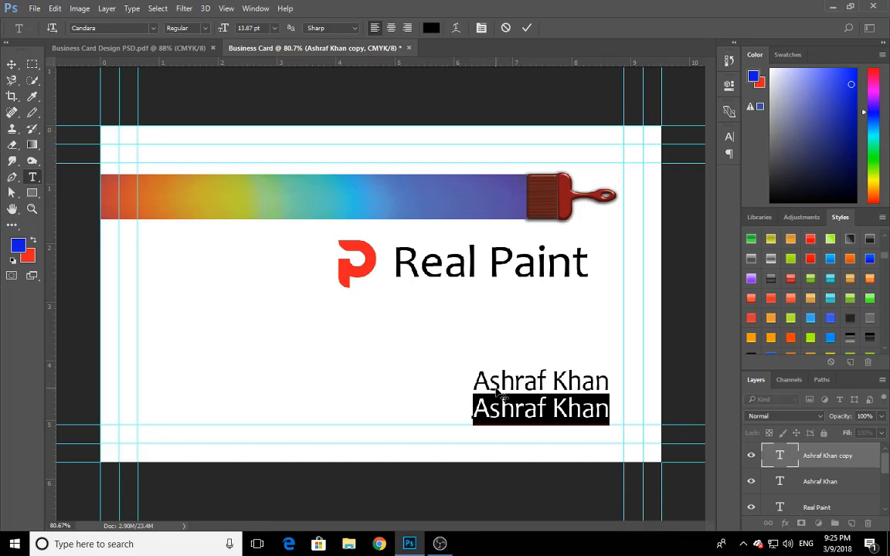
type("P")
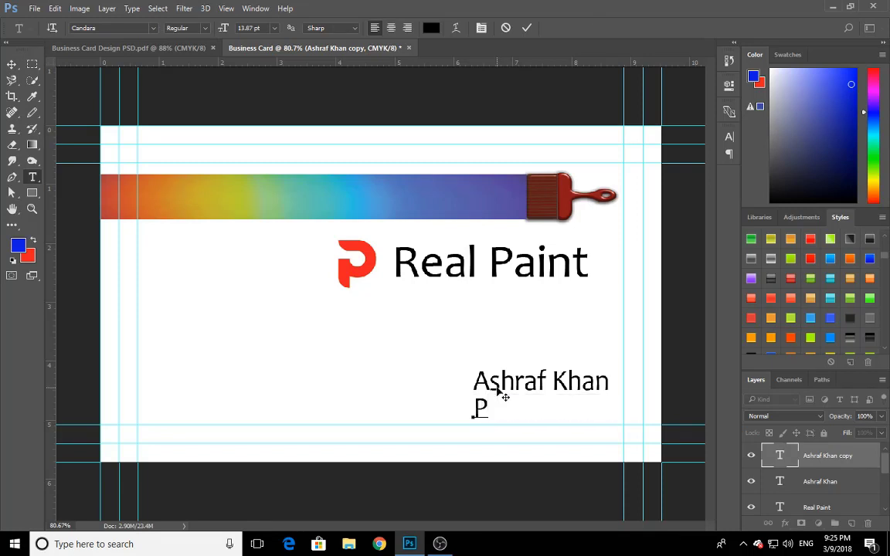
type("rofession")
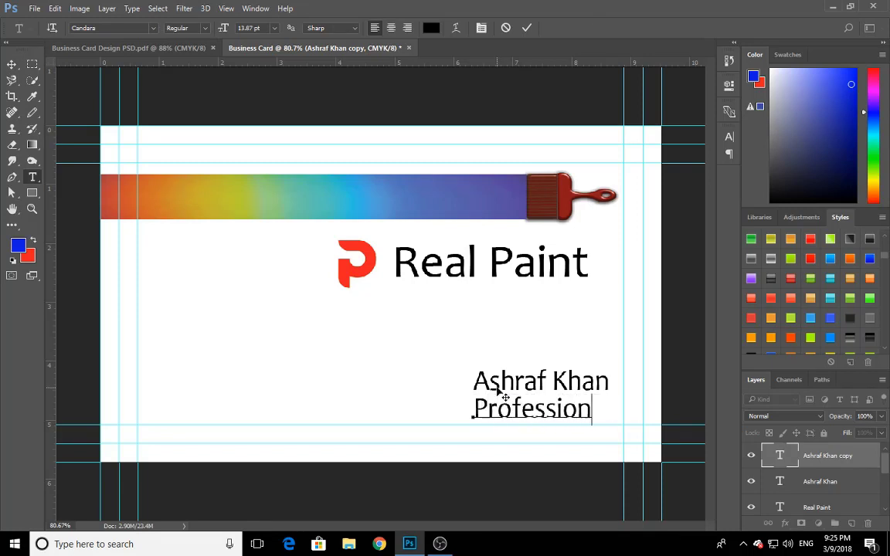
type("al Pai")
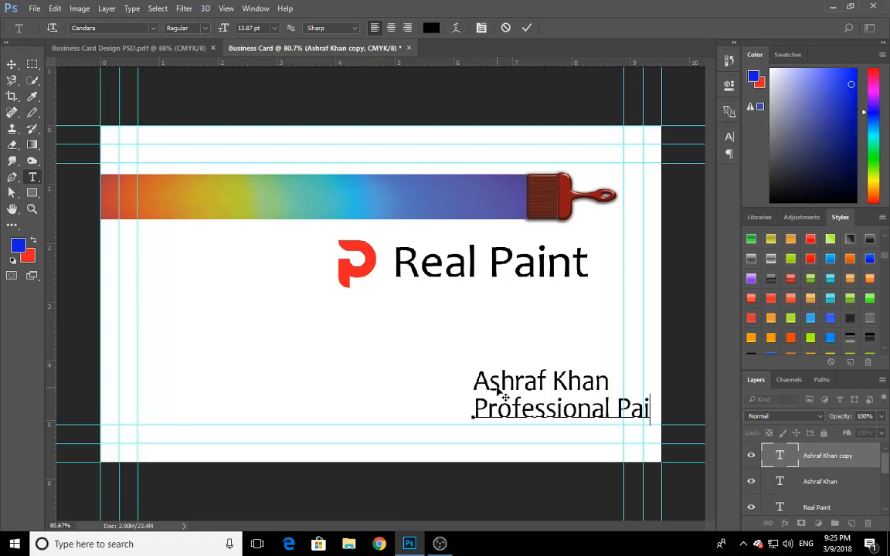
type("n")
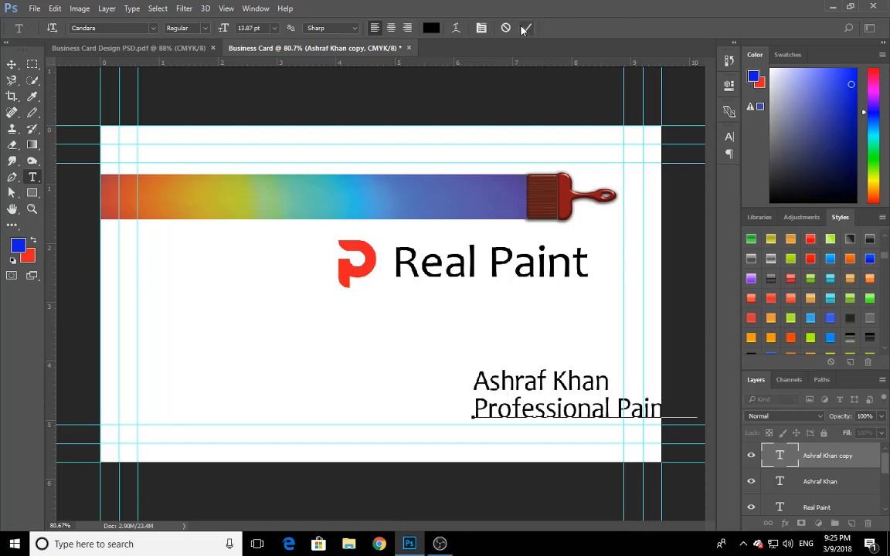
left_click(523, 28)
Scale the Professional Painter text down so it sits left-aligned beneath the painter's name and slightly narrower than it
left_click(11, 64)
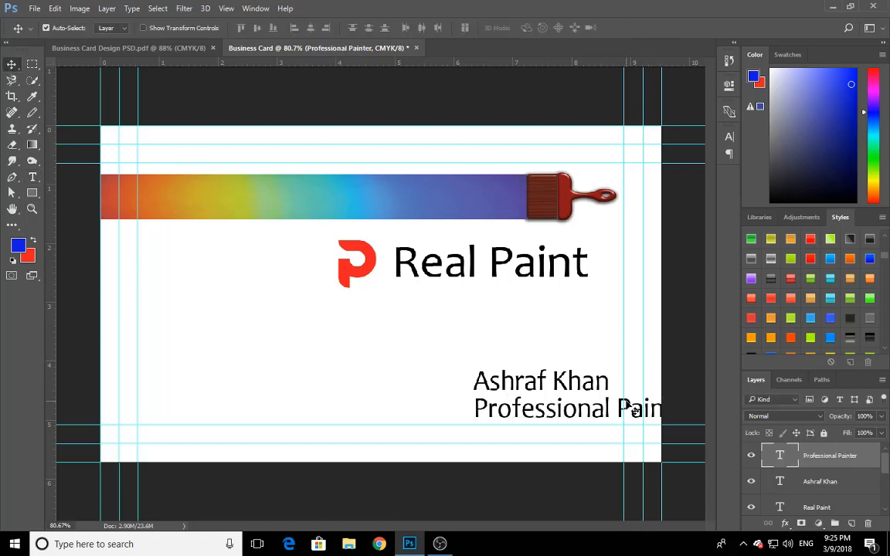
key("ctrl+t")
left_click_drag(696, 395, 548, 412)
left_click(546, 28)
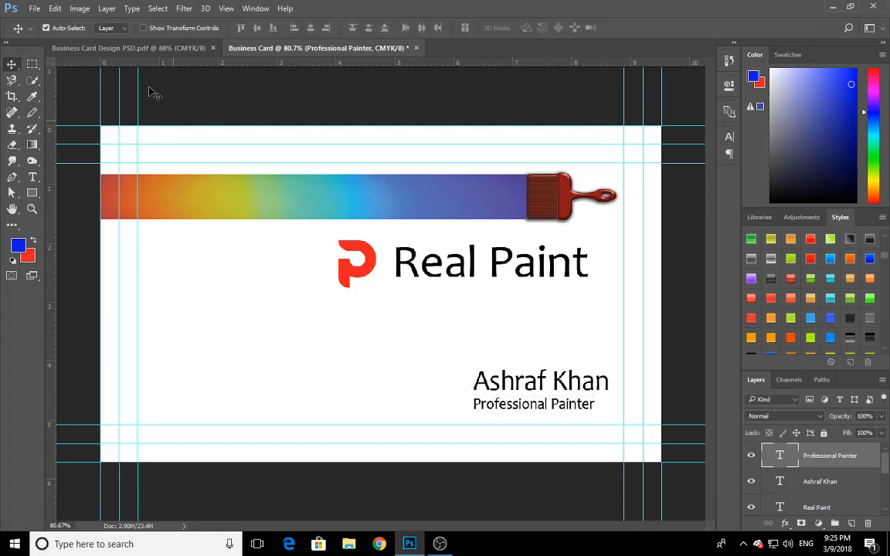
Check the sample card's proportions, scale the painter's name text to 101.86%, and shift it slightly to the right
left_click(199, 48)
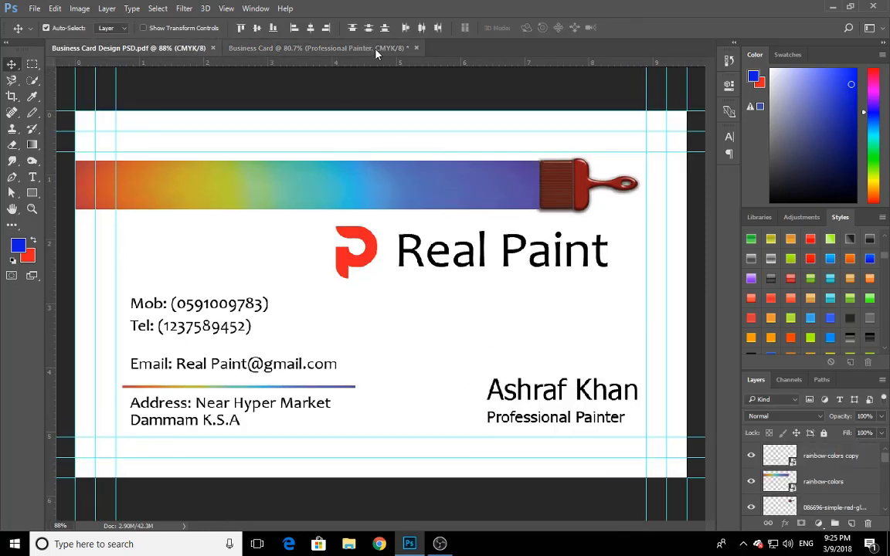
left_click(337, 46)
key("ctrl+t")
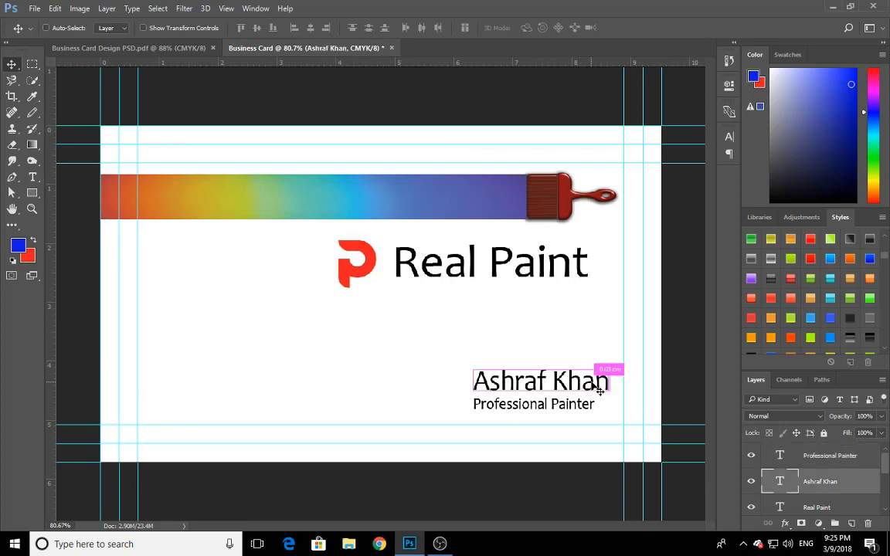
left_click_drag(611, 365, 607, 375)
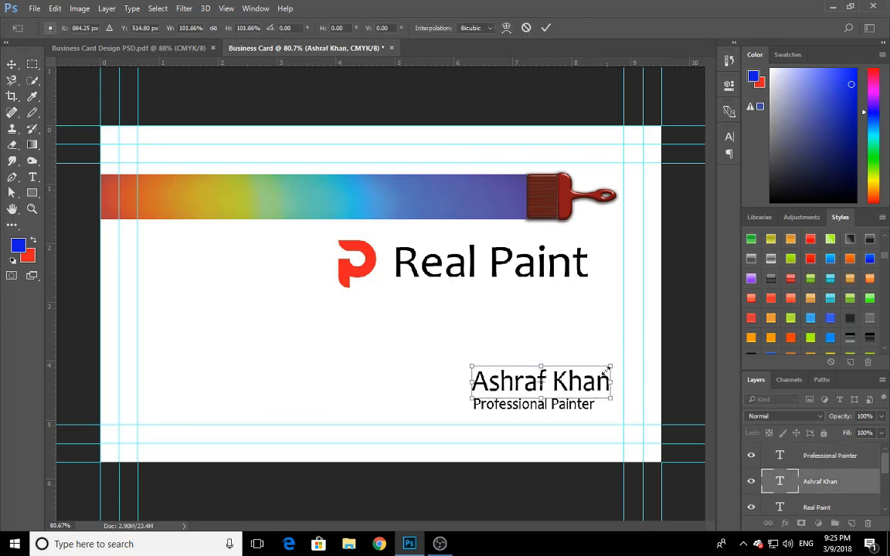
key("Right")
key("Right")
key("Right")
key("Right")
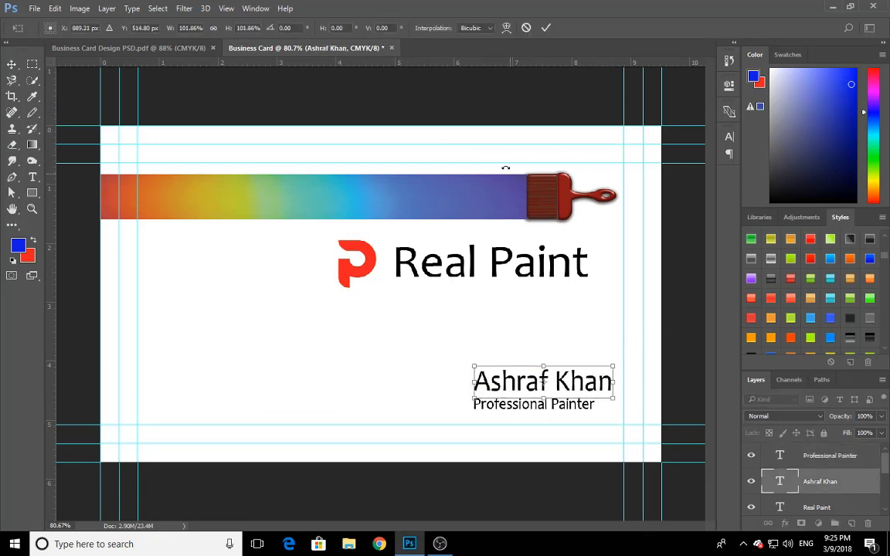
left_click(545, 28)
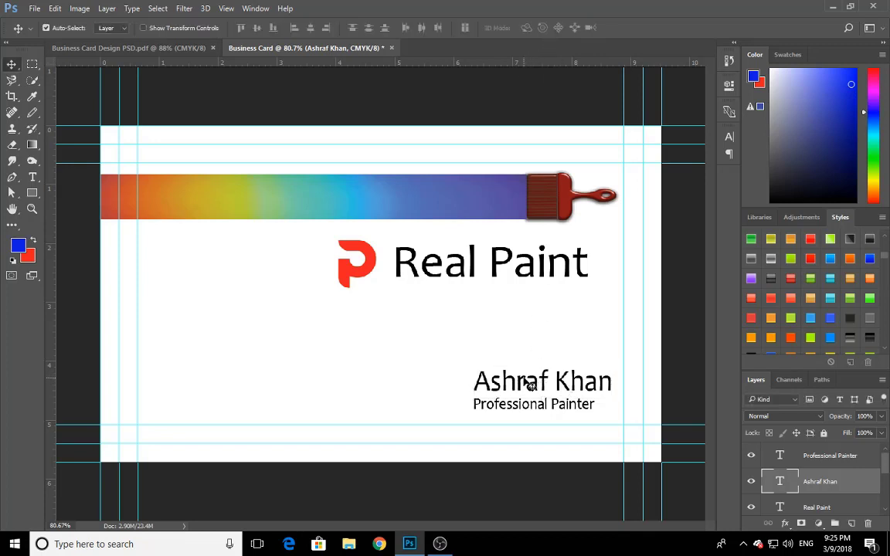
Fine-tune the name text's horizontal position so its left edge lines up with the Professional Painter text
key("Left")
key("Left")
key("Right")
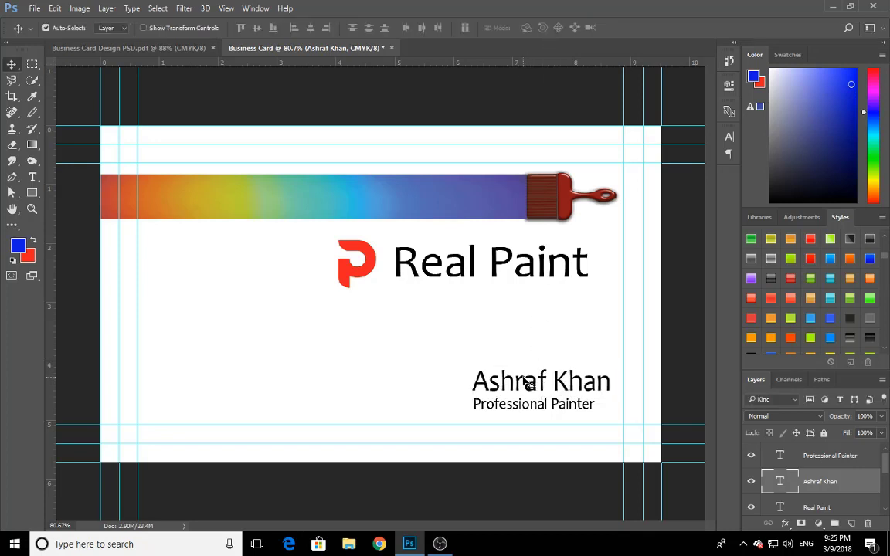
key("Left")
key("Right")
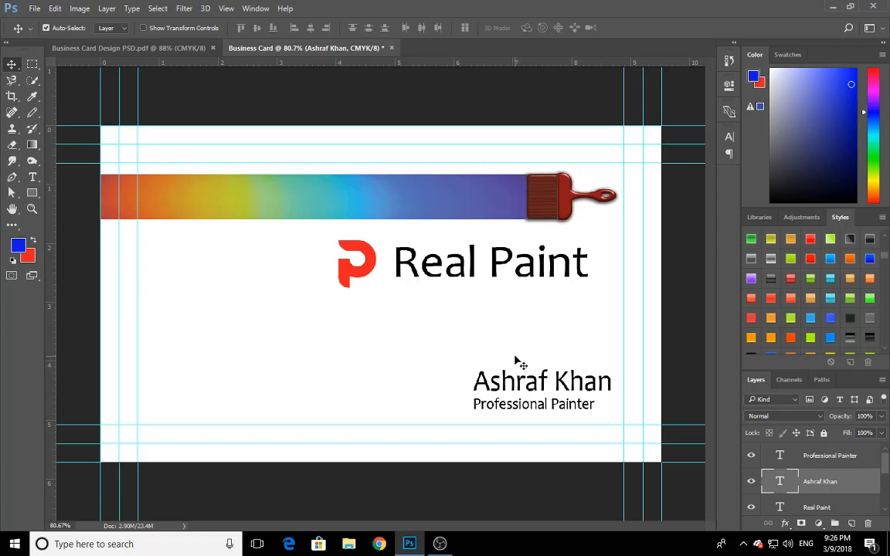
Scale the name and job title texts together to 109.20%, nudge them down and right toward the inner guides, and deselect them
left_click_drag(449, 360, 541, 413)
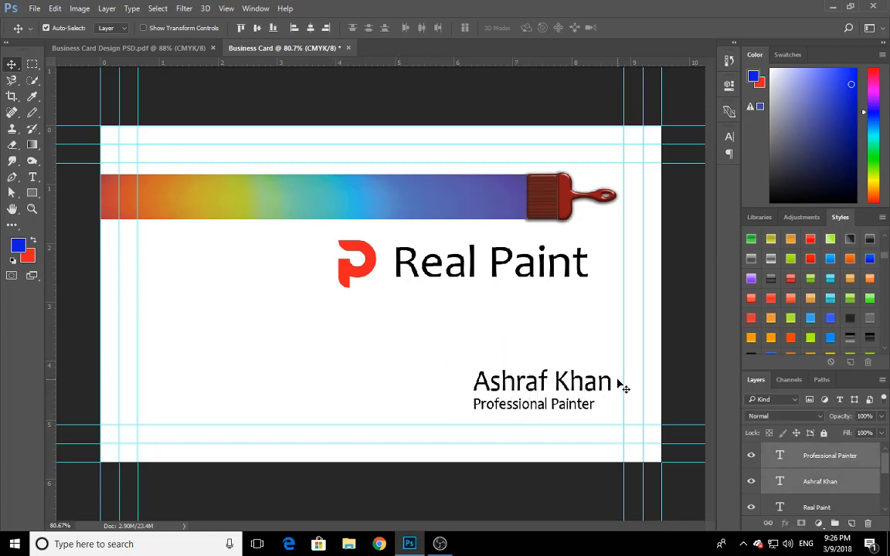
key("ctrl+t")
left_click_drag(611, 368, 614, 374)
key("Down")
key("Down")
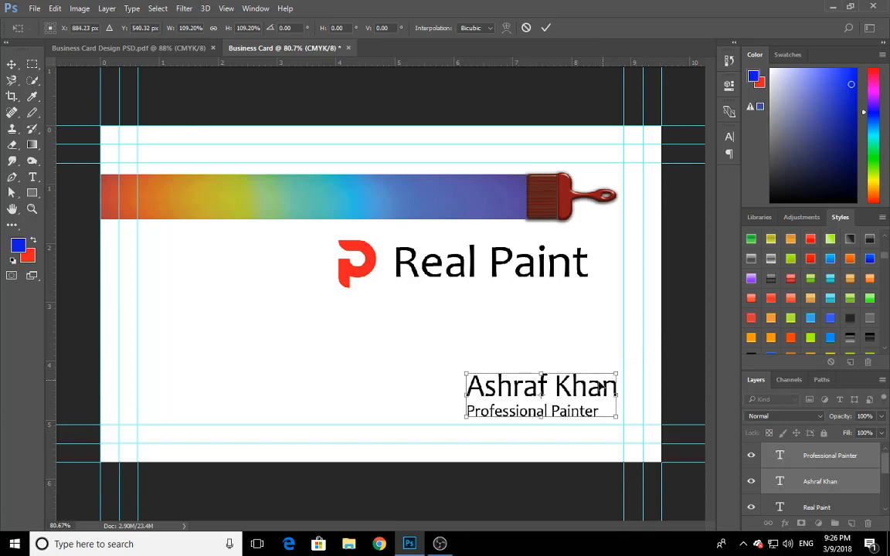
key("Down")
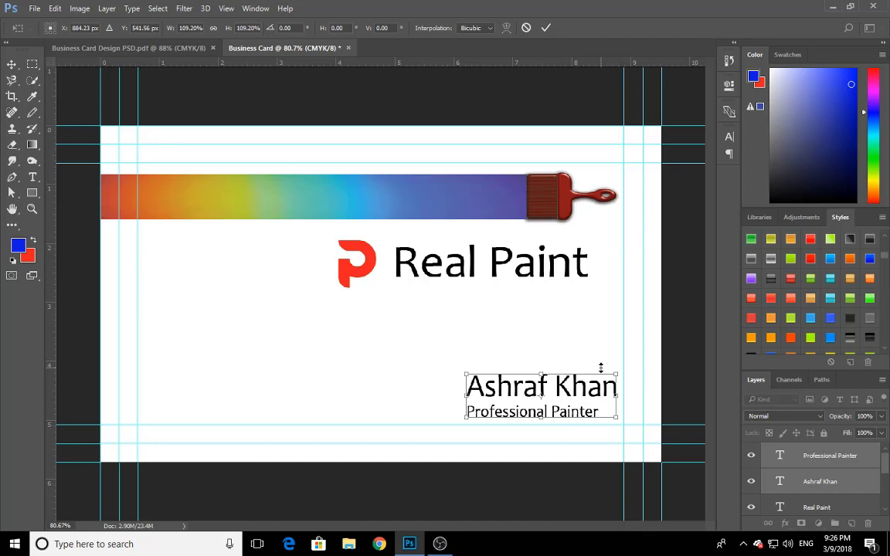
key("Down")
key("Down")
key("Right")
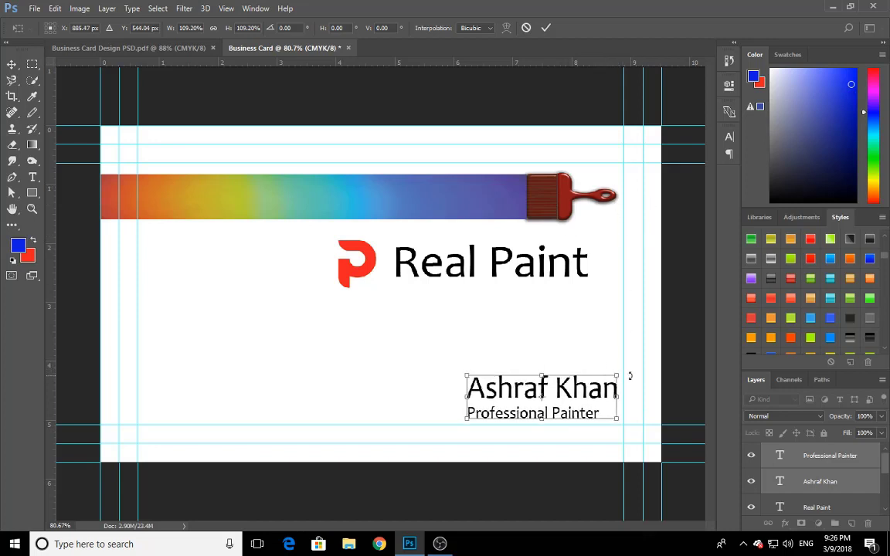
key("Right")
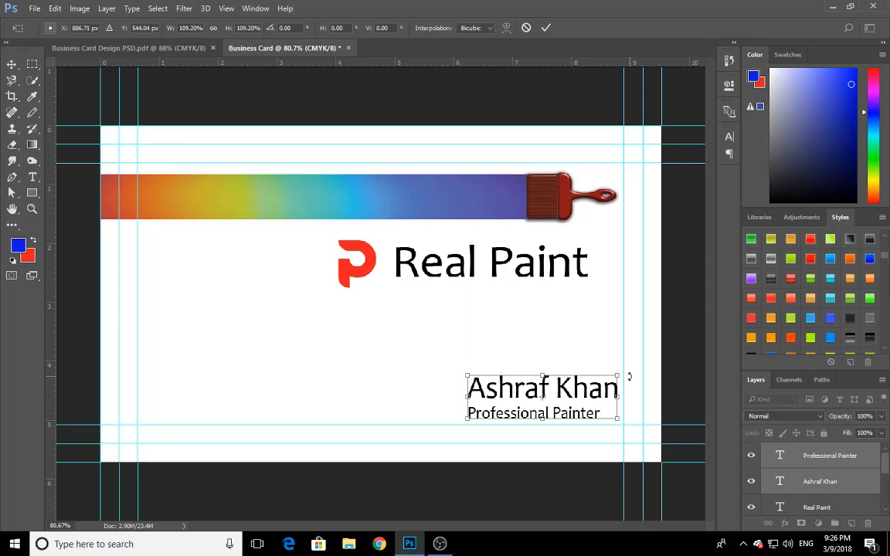
left_click(545, 28)
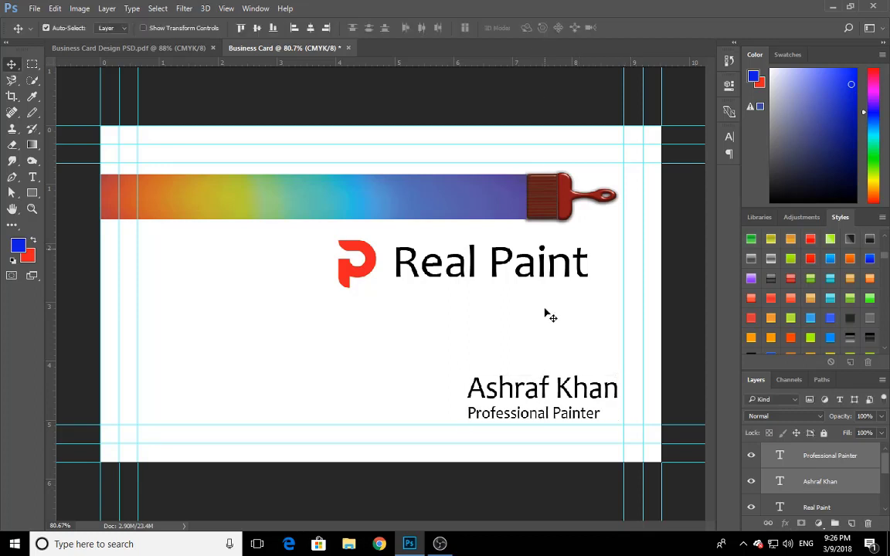
left_click(564, 346)
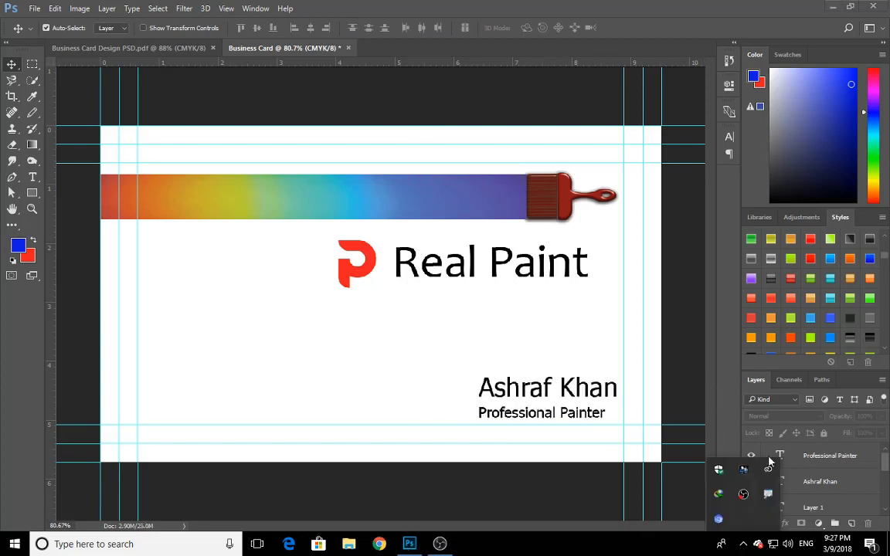
Copy the mobile number text from the sample card into the left part of the Business Card document, below the stripe
left_click(154, 48)
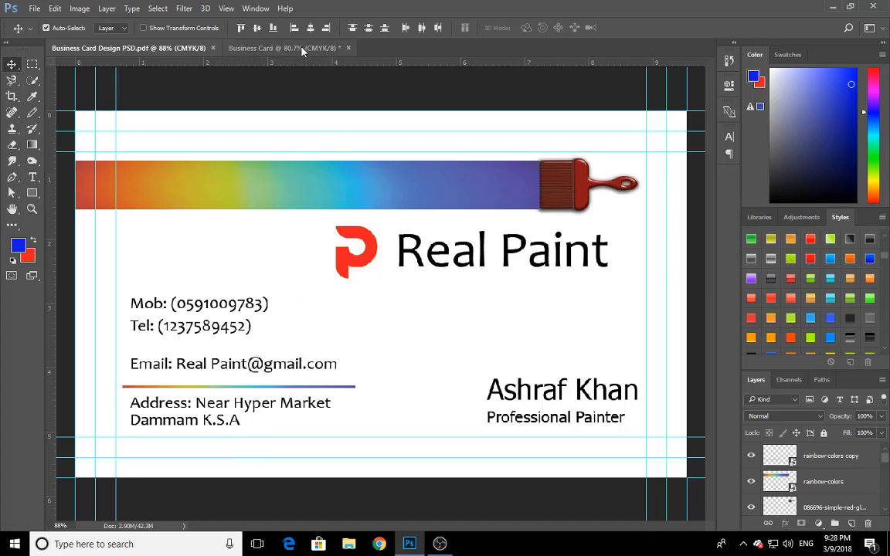
left_click(272, 46)
left_click(157, 45)
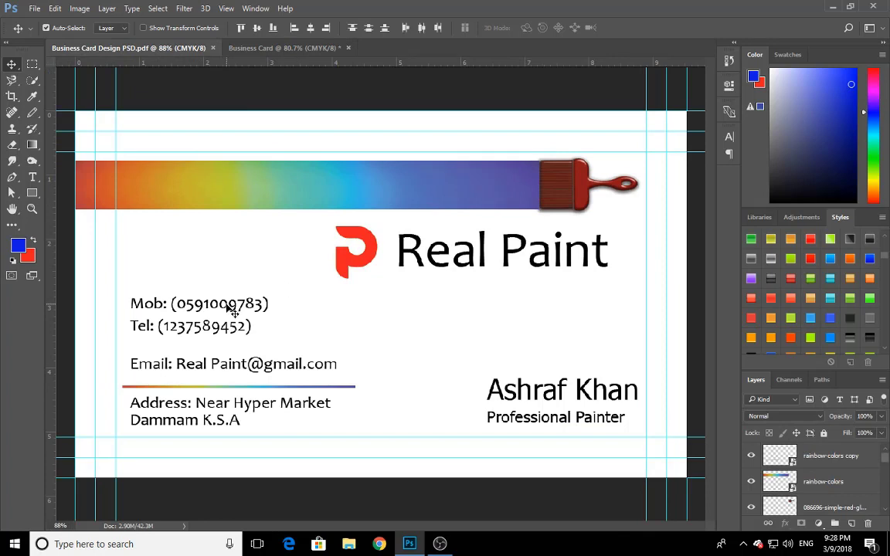
left_click_drag(232, 309, 250, 324)
key("t")
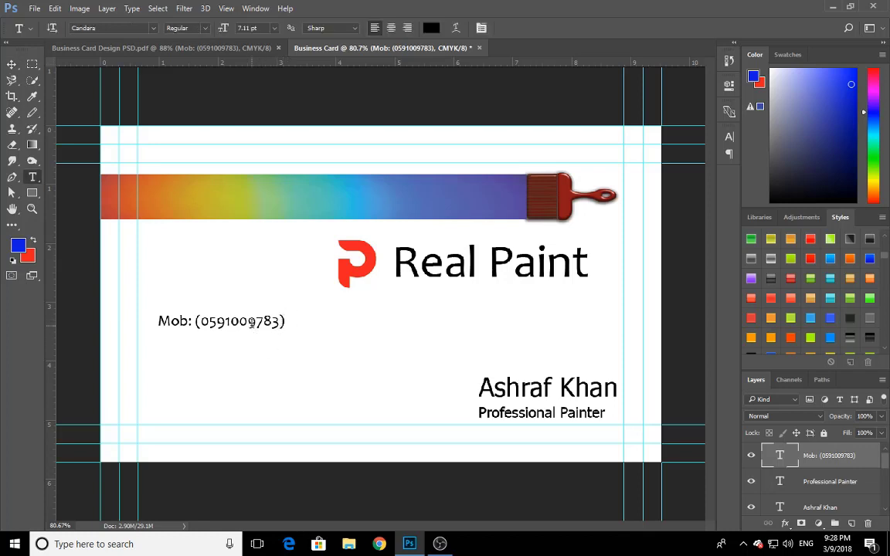
left_click(11, 64)
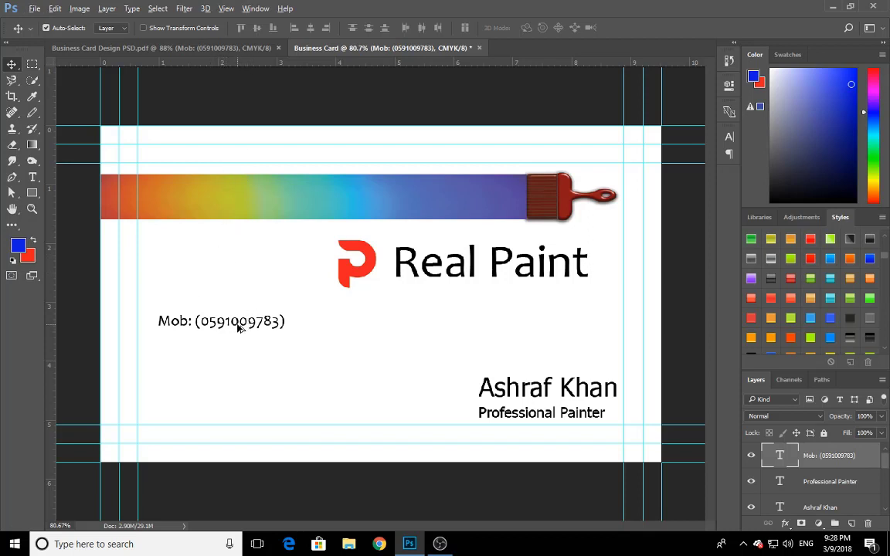
Duplicate the mobile number line directly below itself and replace the copy's text with "Tel:" and the telephone number in parentheses
left_click_drag(238, 327, 241, 348)
key("t")
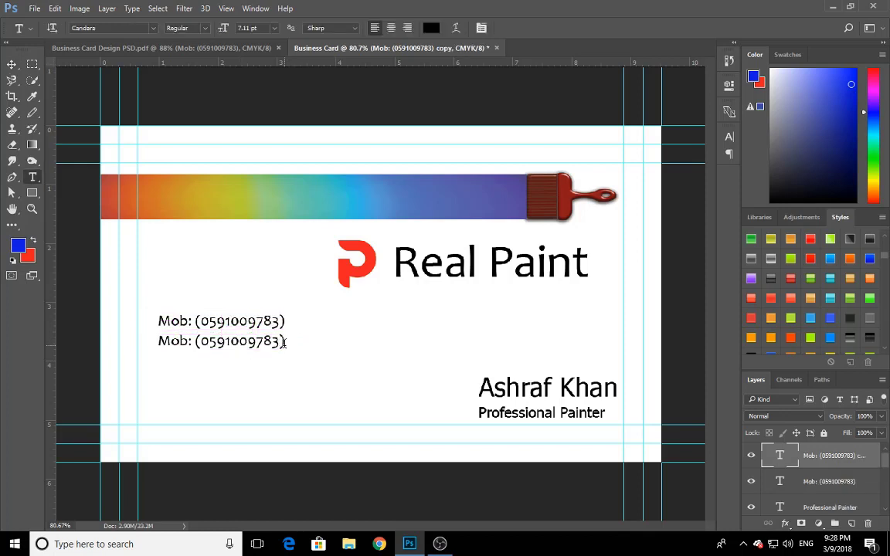
left_click_drag(286, 344, 156, 343)
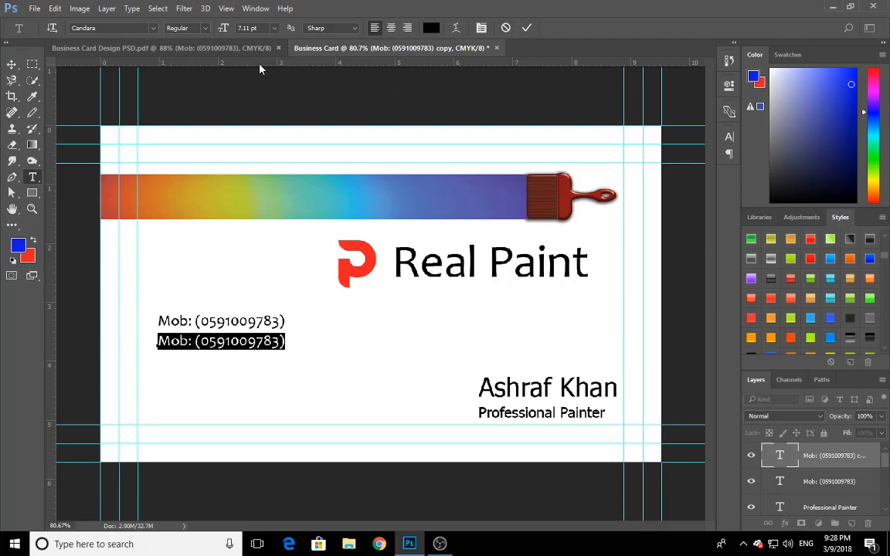
key("BackSpace")
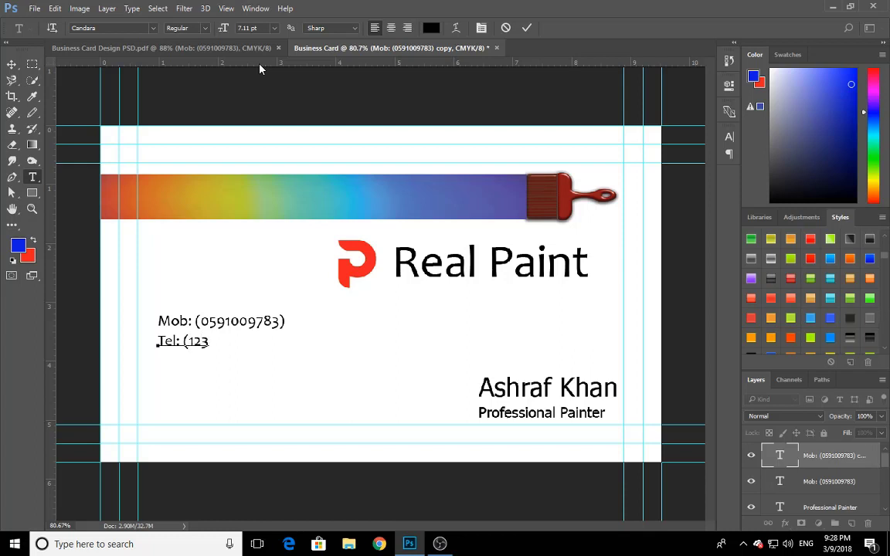
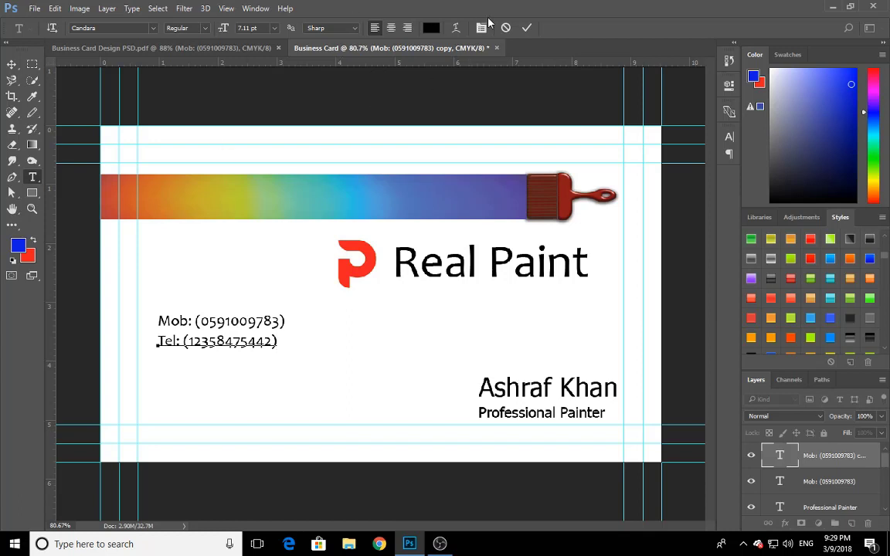
left_click(526, 28)
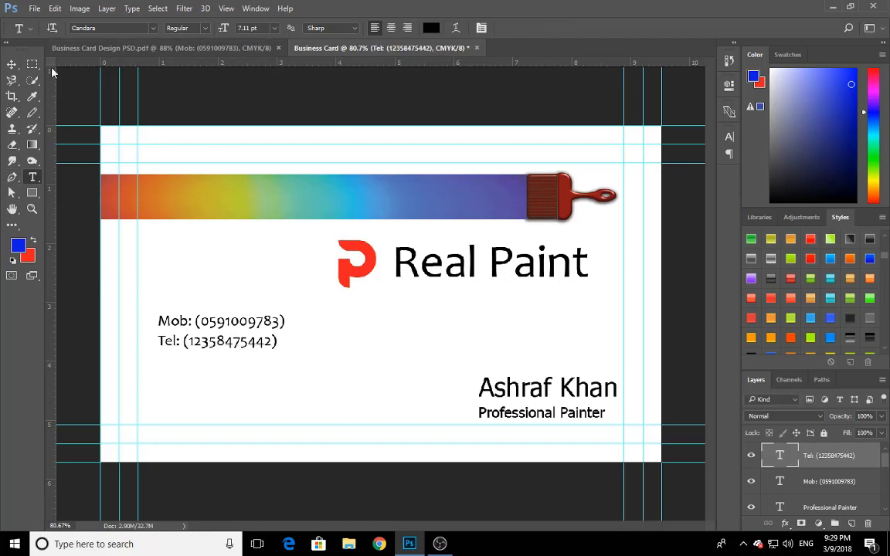
Examine the Custom Shape tool's shape library and its list of loadable shape sets
left_click(11, 65)
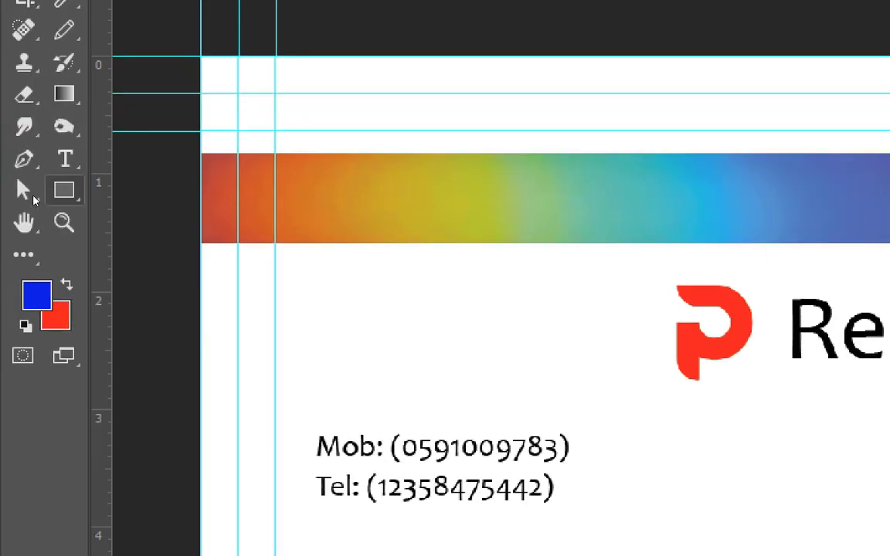
right_click(32, 196)
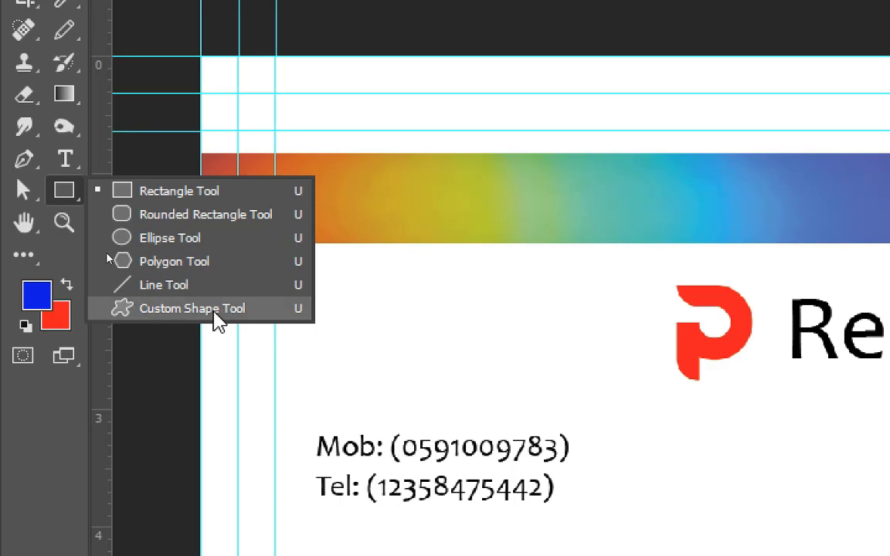
left_click(215, 315)
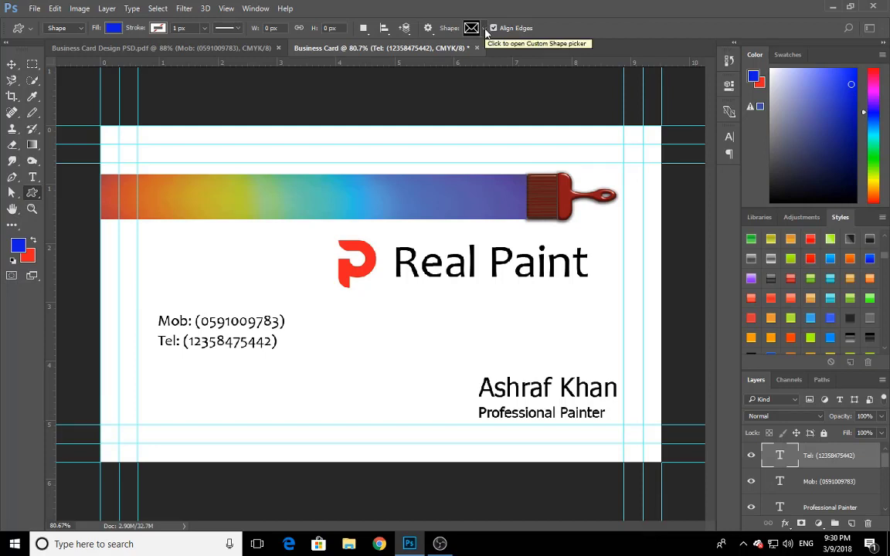
right_click(31, 195)
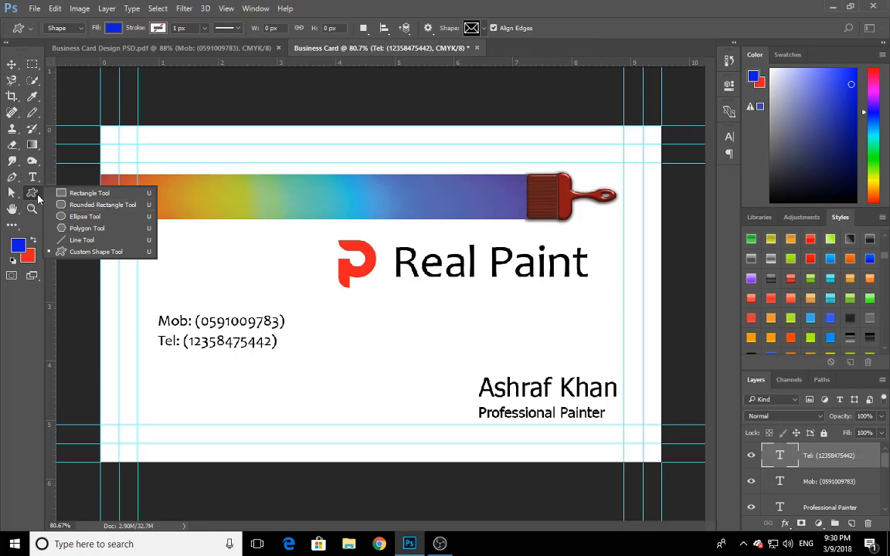
left_click(34, 196)
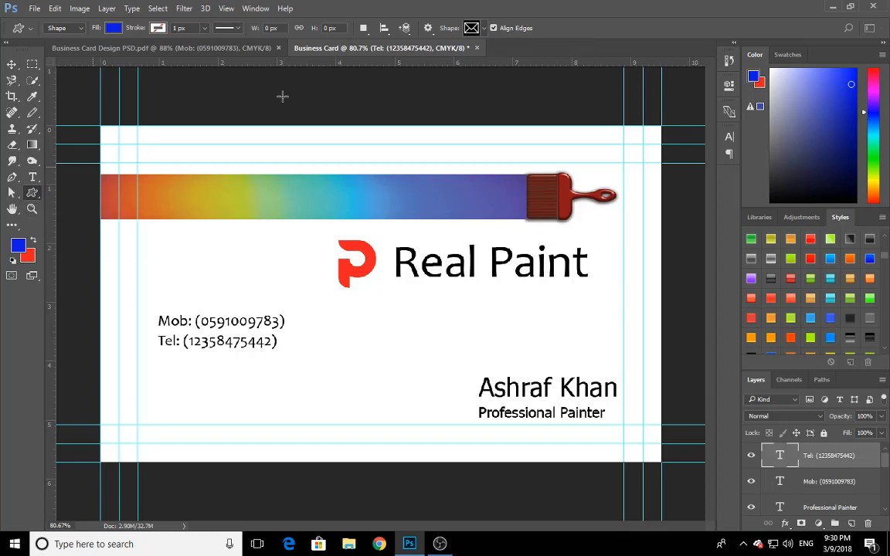
left_click(483, 30)
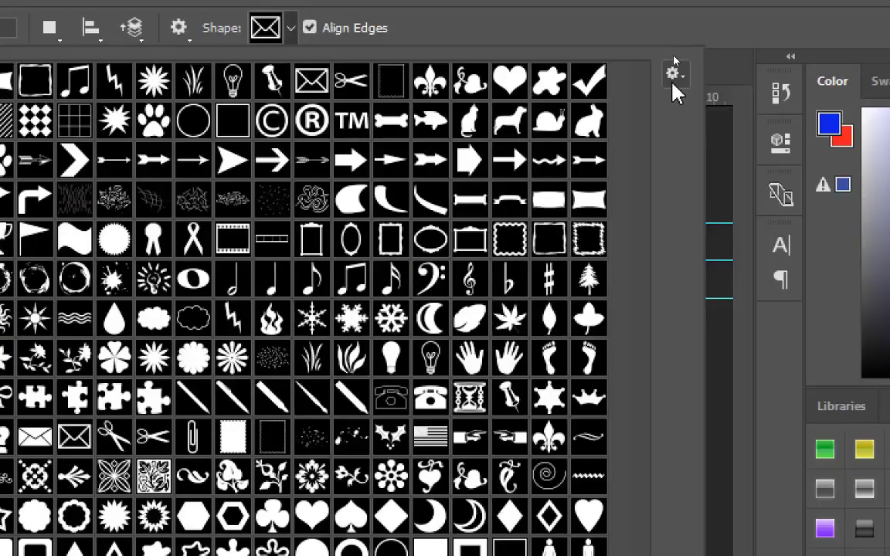
left_click(675, 52)
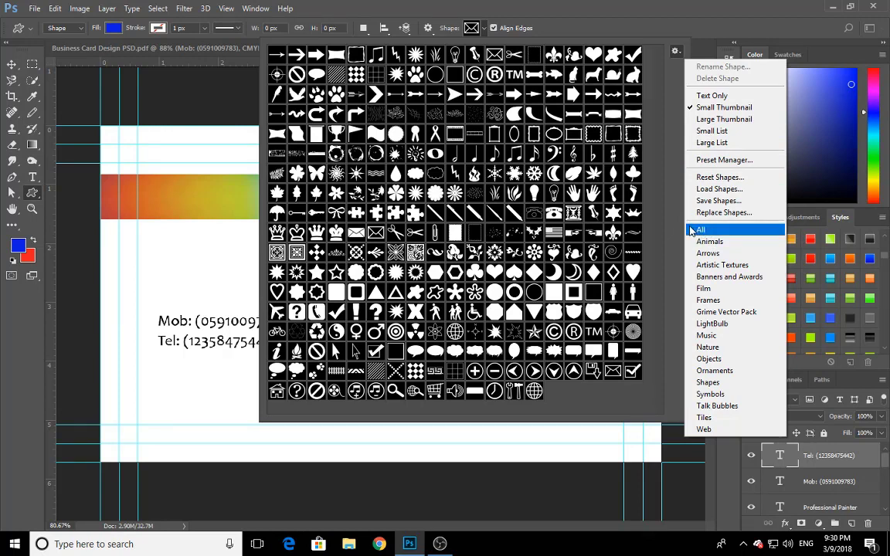
left_click(603, 198)
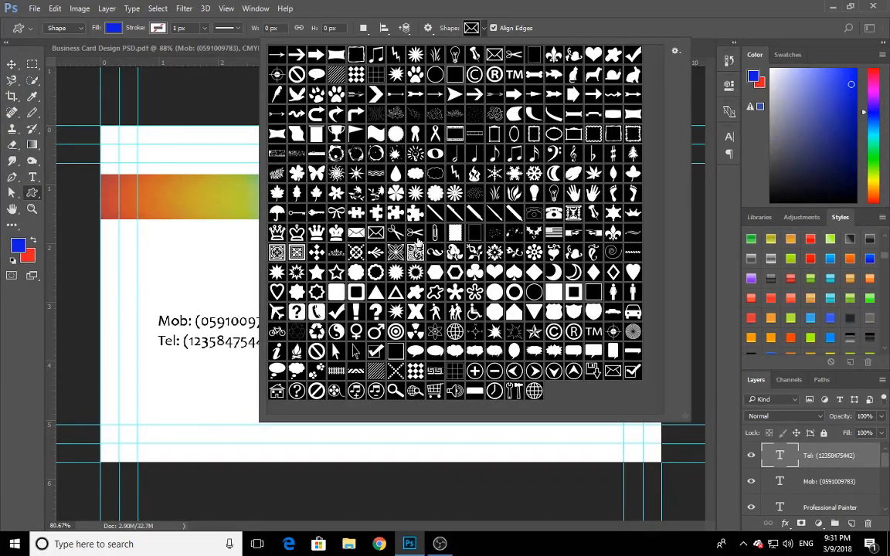
left_click(599, 6)
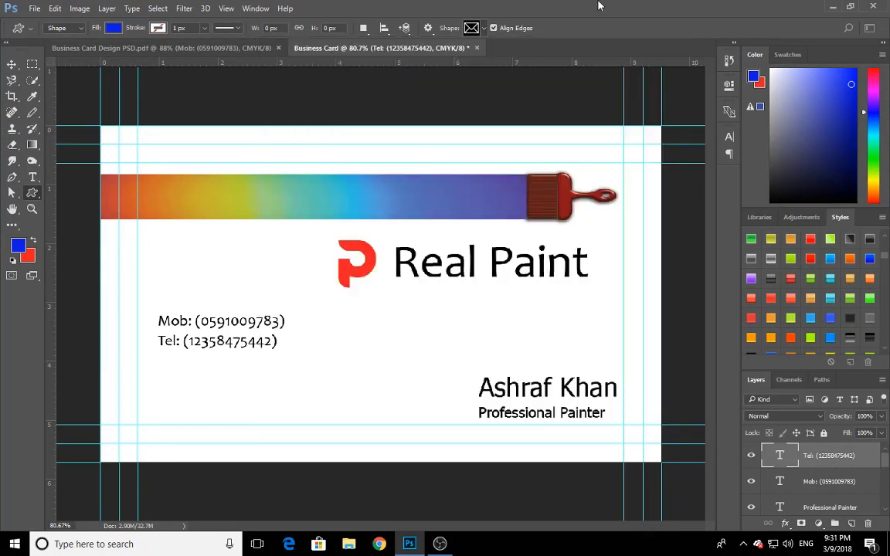
Duplicate the Tel line a short distance below itself in the Business Card document and replace the copy's text with "Email: "
left_click(12, 65)
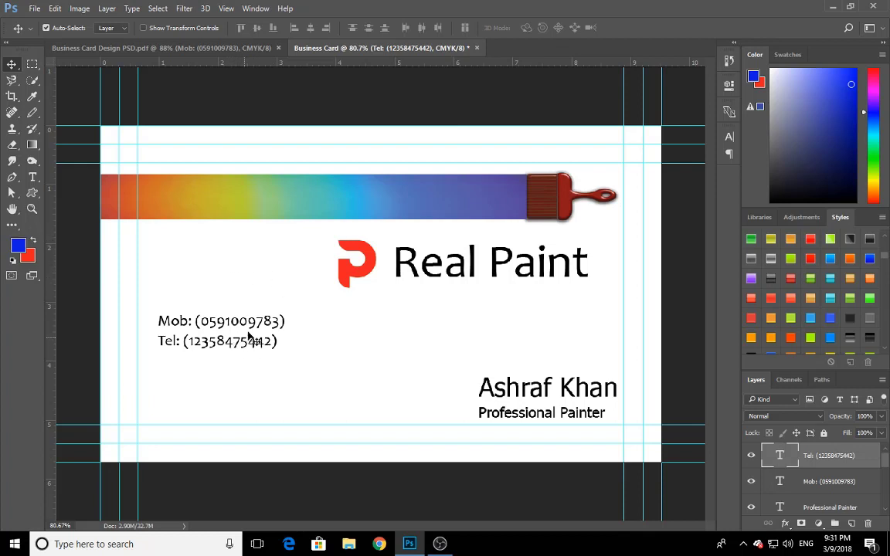
left_click(255, 51)
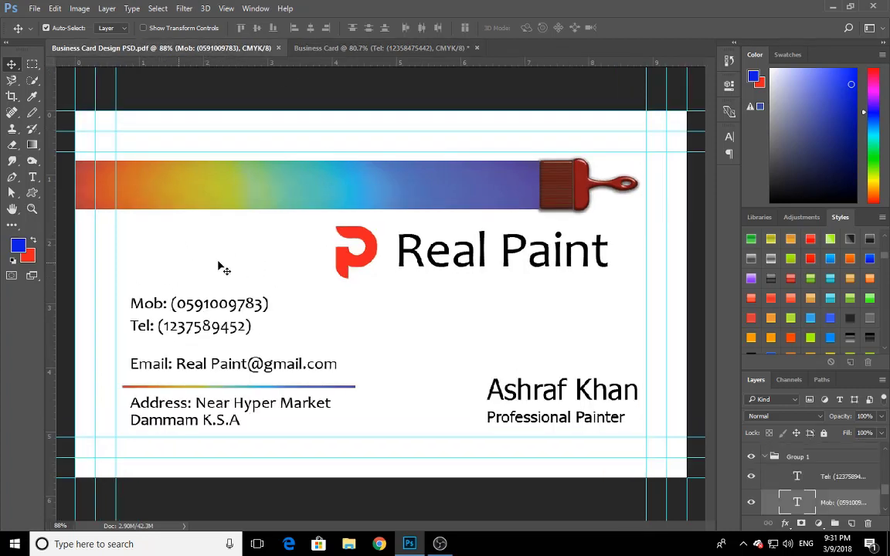
left_click(439, 48)
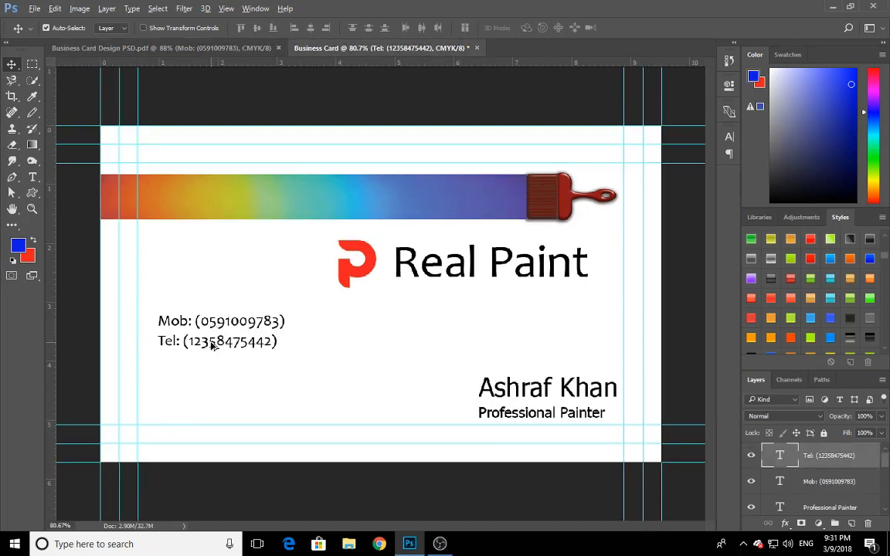
left_click_drag(213, 345, 213, 375)
key("t")
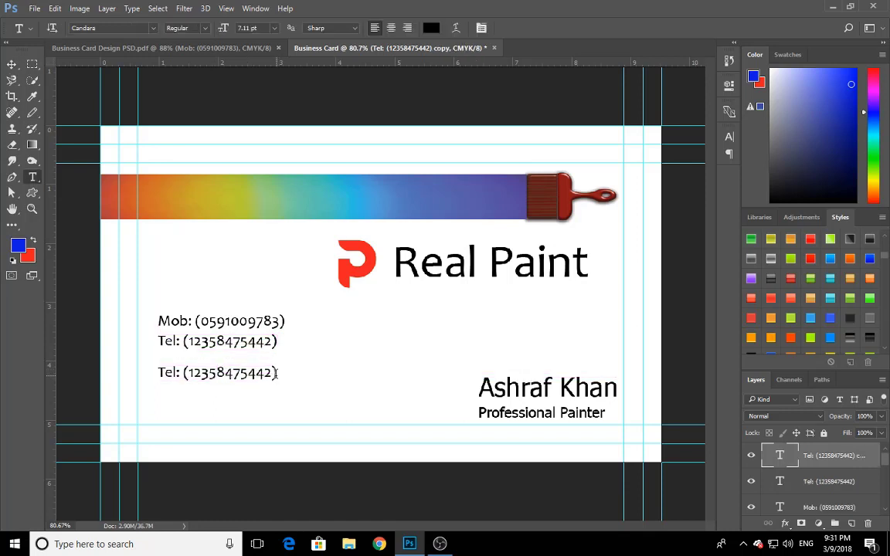
left_click_drag(277, 373, 135, 369)
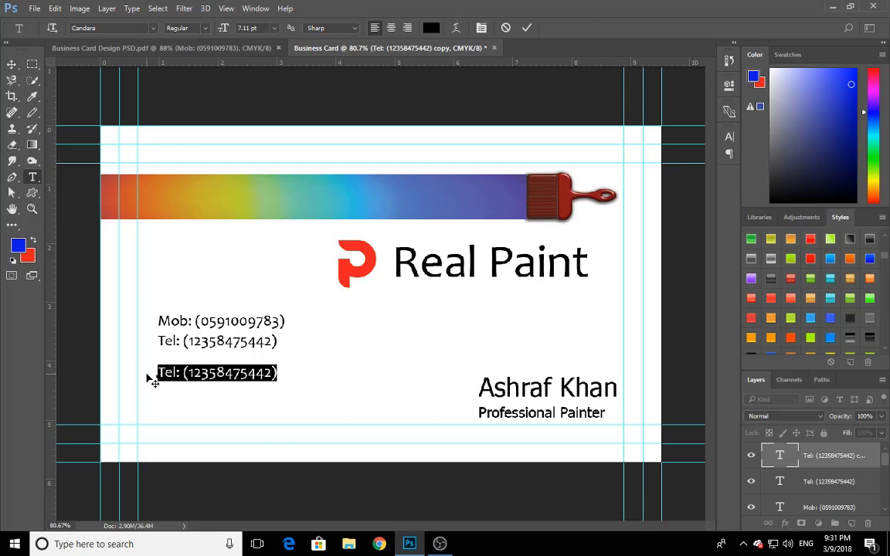
type("Email:")
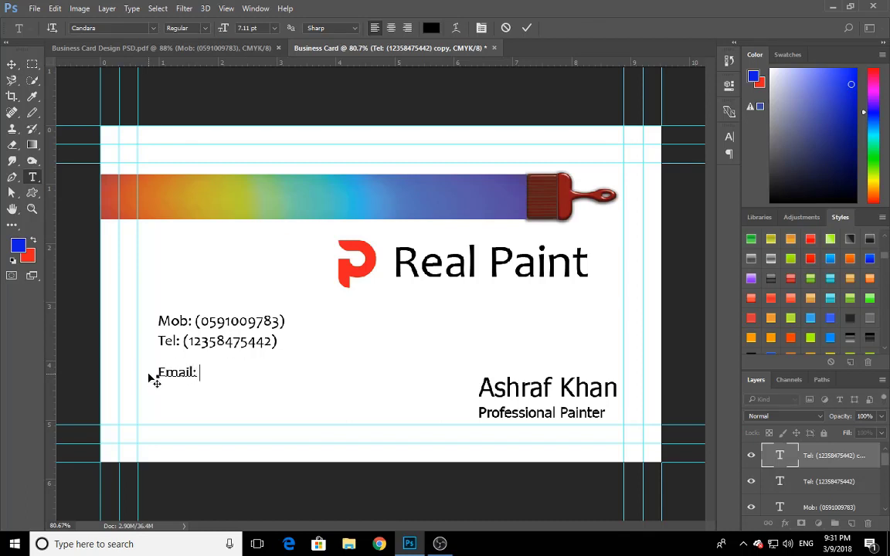
Add the company's e-mail address after "Email:", using the sample card as reference, and commit the text
left_click(197, 47)
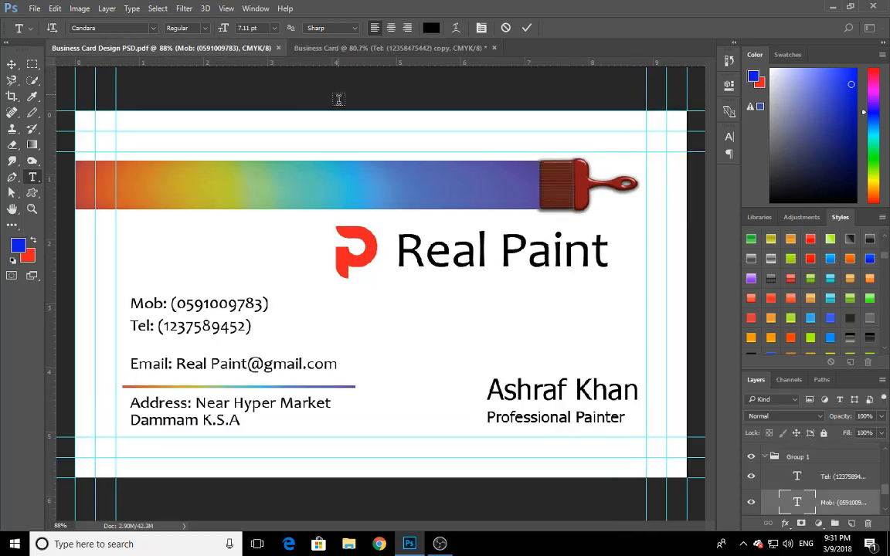
left_click(365, 58)
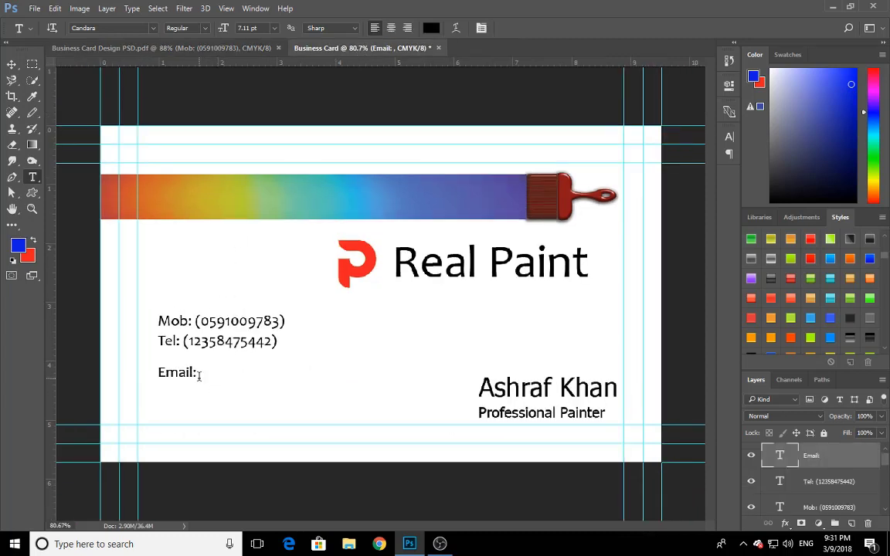
left_click(199, 373)
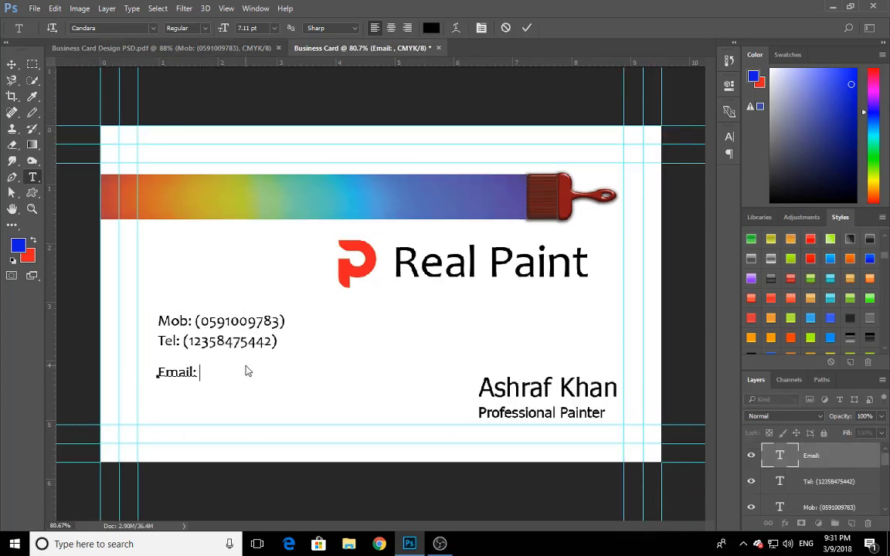
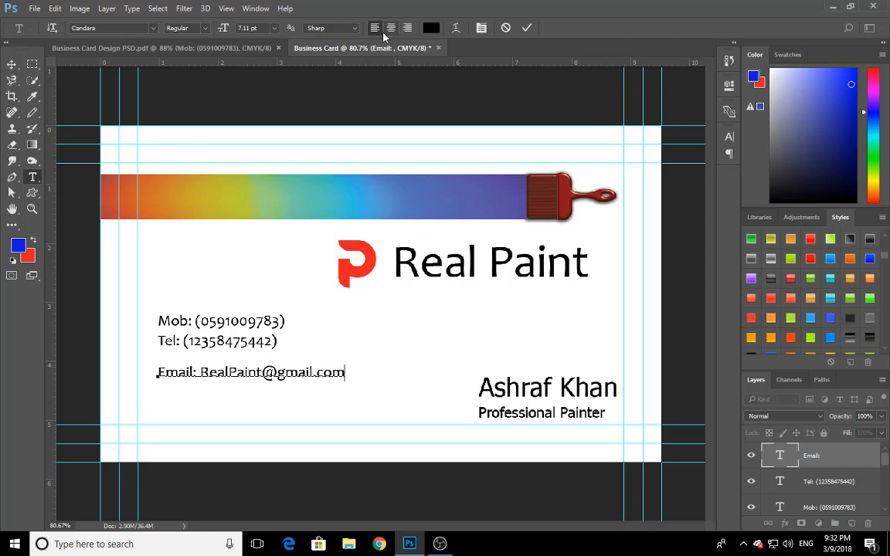
left_click(526, 27)
left_click(12, 64)
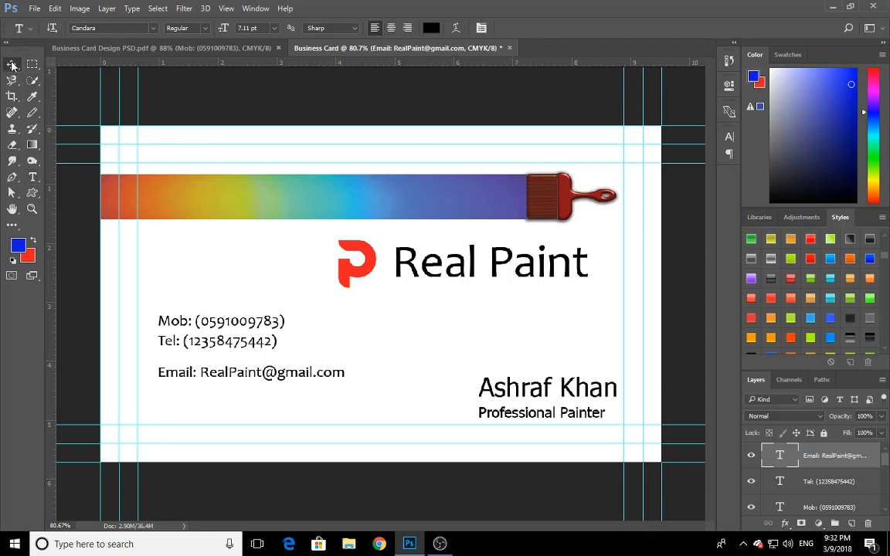
Try moving the sample card's rainbow stripe down and to the left, and undo the move
left_click(184, 46)
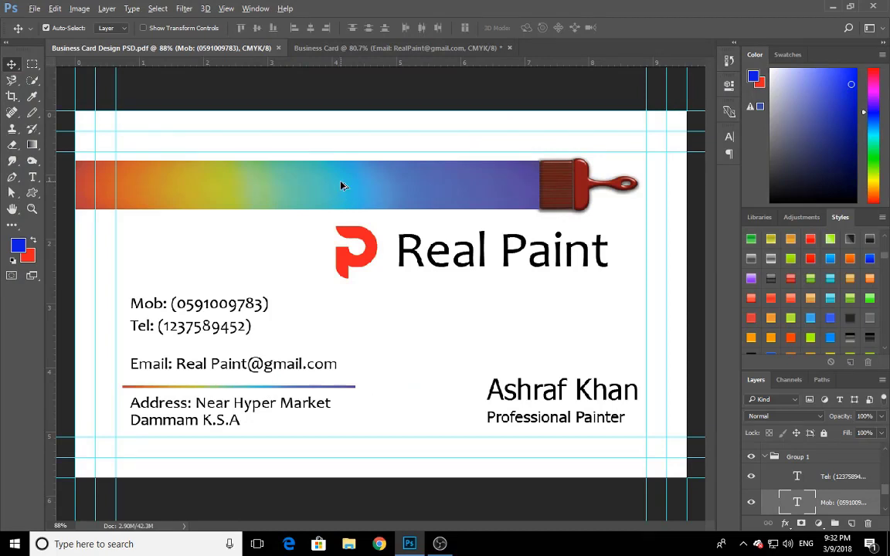
left_click_drag(343, 185, 360, 171)
left_click_drag(463, 182, 425, 200)
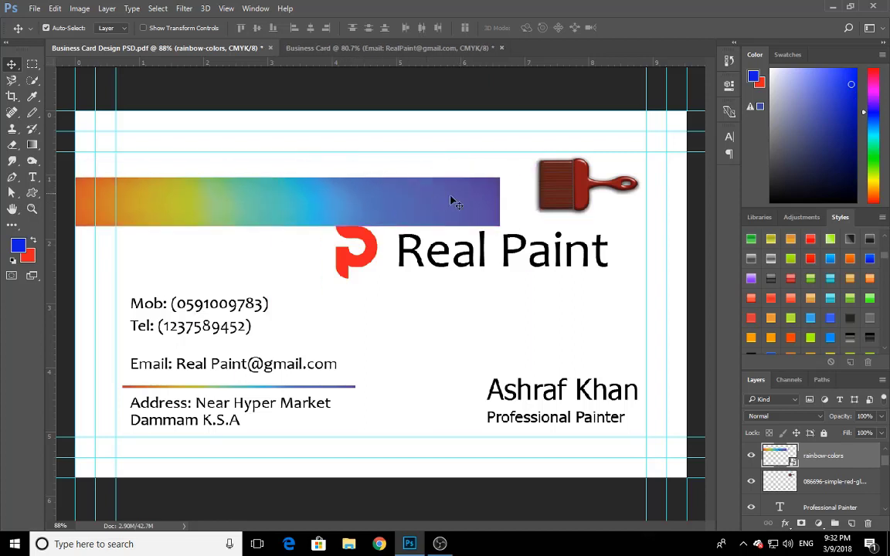
key("ctrl+z")
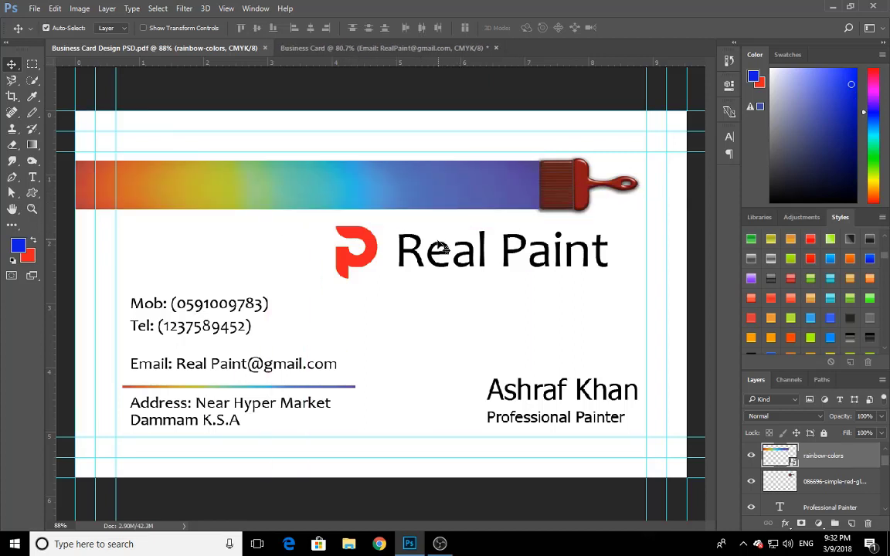
Try shrinking the sample card's rainbow stripe to a thin line with 7.33% width, reposition it, and undo these changes
key("ctrl+t")
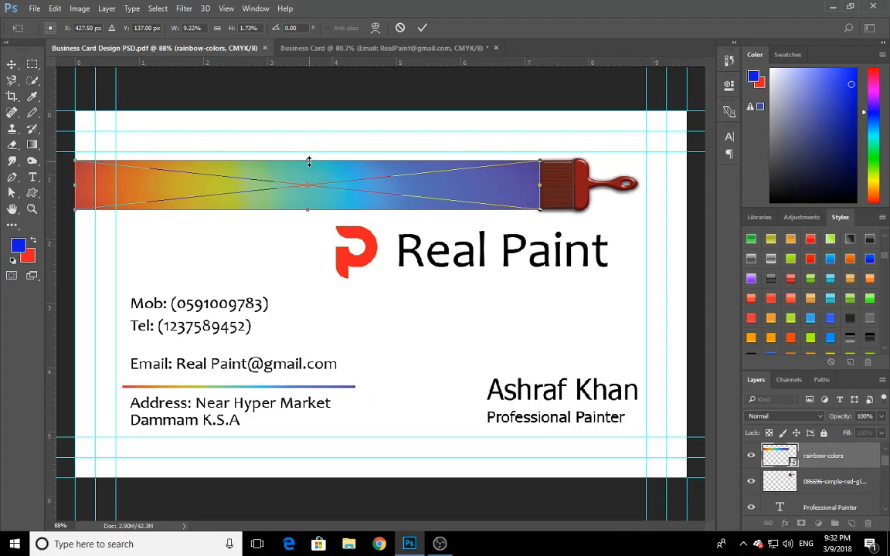
left_click_drag(309, 162, 327, 182)
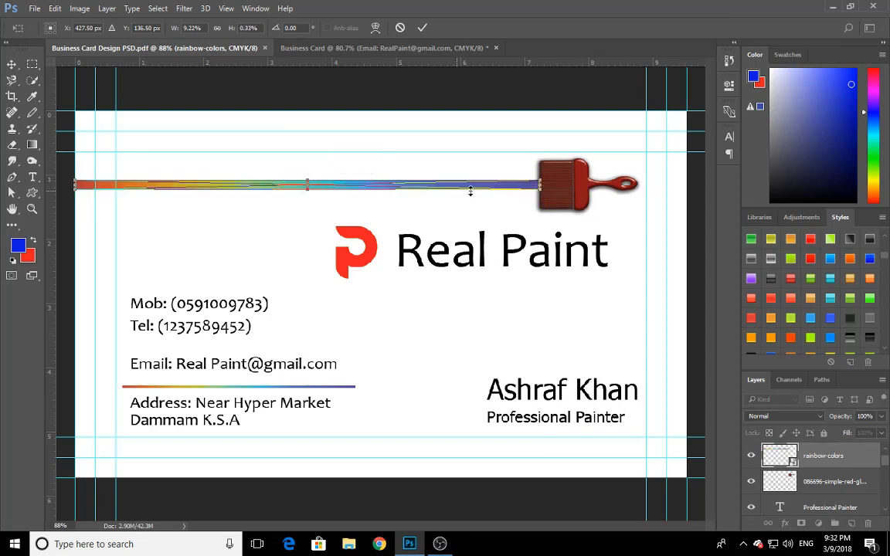
left_click_drag(540, 179, 444, 192)
left_click(422, 27)
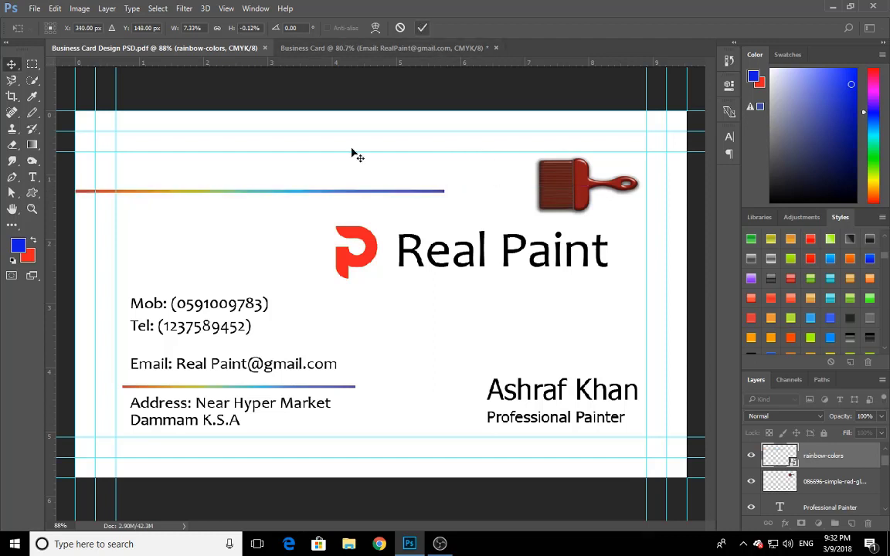
left_click_drag(289, 195, 347, 184)
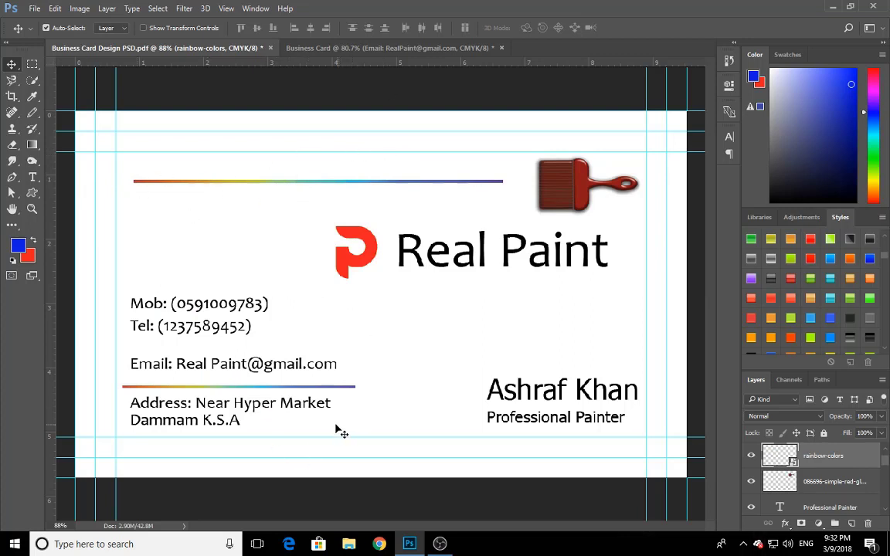
key("ctrl")
key("ctrl+alt+z")
key("ctrl+alt+z")
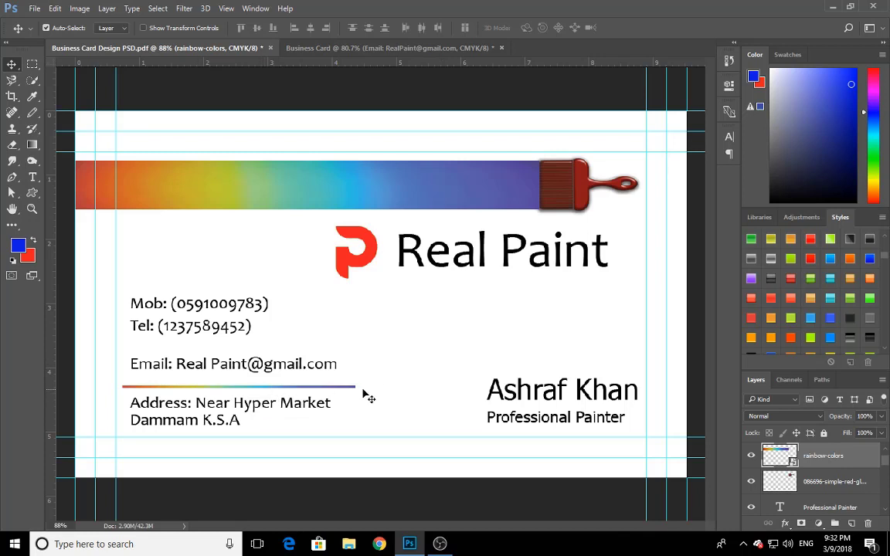
Copy the sample card's thin rainbow line and address texts below the Business Card's Email line, and nudge the whole contact block up slightly
left_click_drag(363, 379, 169, 435)
left_click_drag(207, 410, 236, 405)
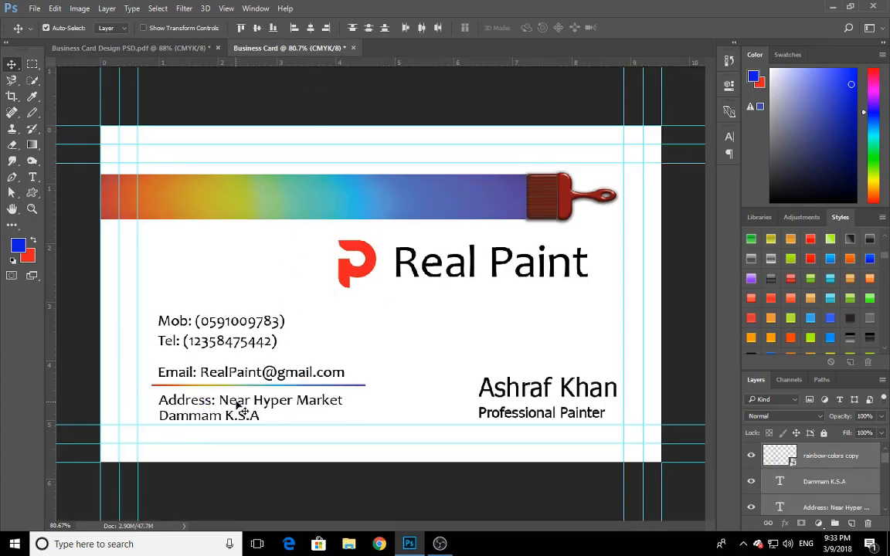
left_click_drag(305, 301, 234, 418)
key("Up")
key("Up")
key("Up")
key("Up")
key("Up")
key("Up")
key("Up")
key("Up")
key("Up")
key("Up")
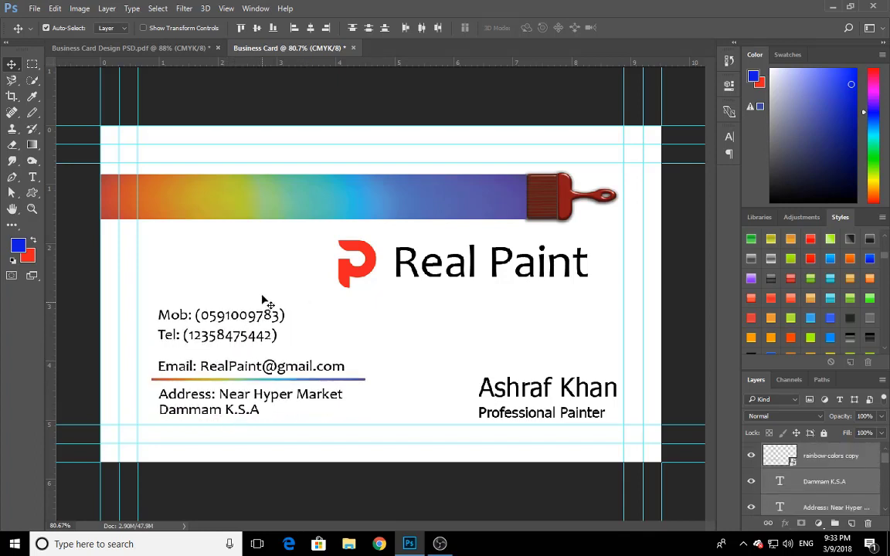
Move the Mob and Tel lines up together to widen the gap above the Email line
left_click_drag(288, 297, 244, 350)
right_click(244, 349)
left_click(288, 299)
left_click_drag(293, 294, 248, 345)
key("Up")
key("Up")
key("Up")
key("Up")
key("Up")
key("Up")
key("Up")
key("Up")
key("Up")
key("Up")
key("Up")
key("Up")
key("Up")
key("Up")
key("Up")
key("Up")
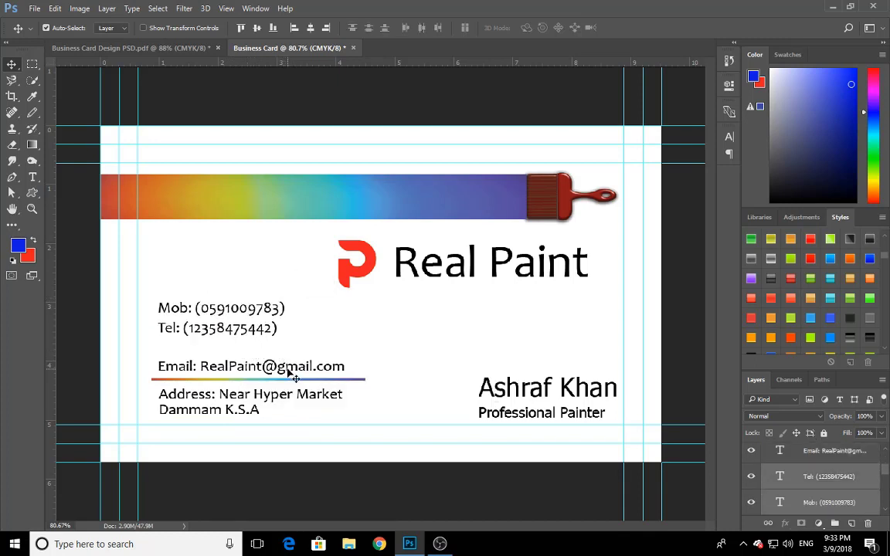
key("Down")
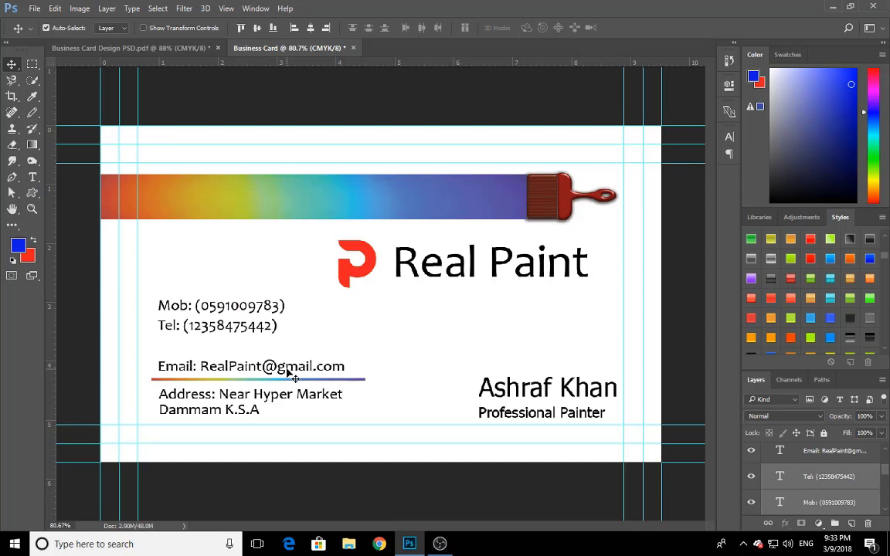
Nudge the Email line up slightly to leave more space above the thin rainbow line
left_click(292, 375)
key("Up")
key("Up")
key("Up")
key("Up")
key("Up")
key("Up")
key("Up")
key("Up")
key("Up")
key("Up")
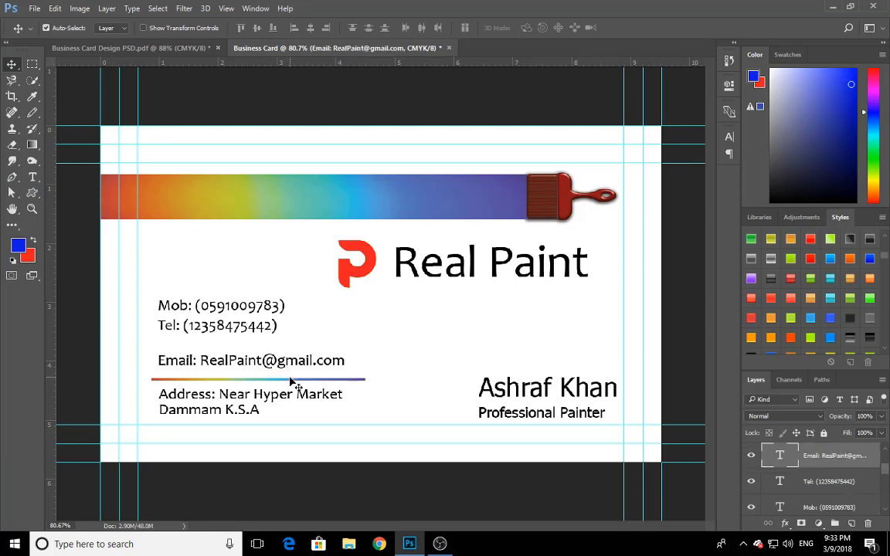
Fine-tune the horizontal position of the thin rainbow line and address texts to align the address with the Email line
left_click_drag(297, 412, 240, 389)
key("Left")
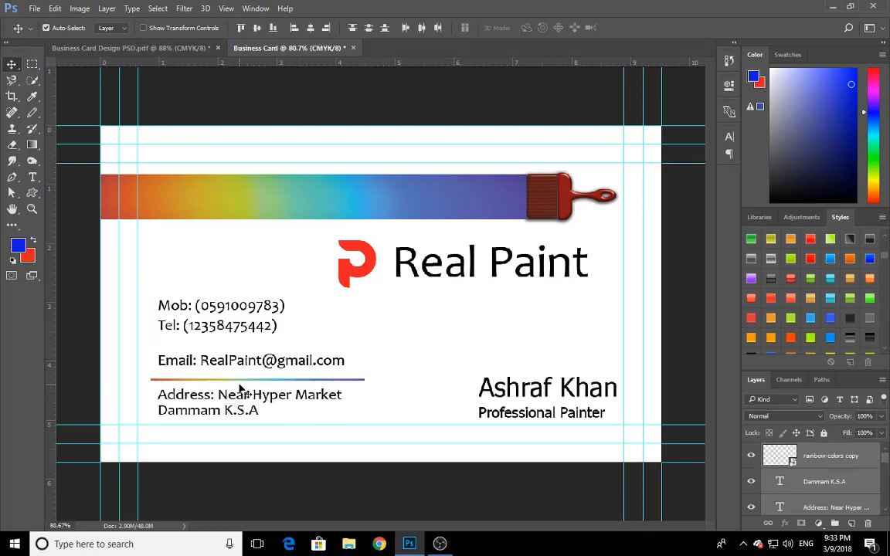
key("Right")
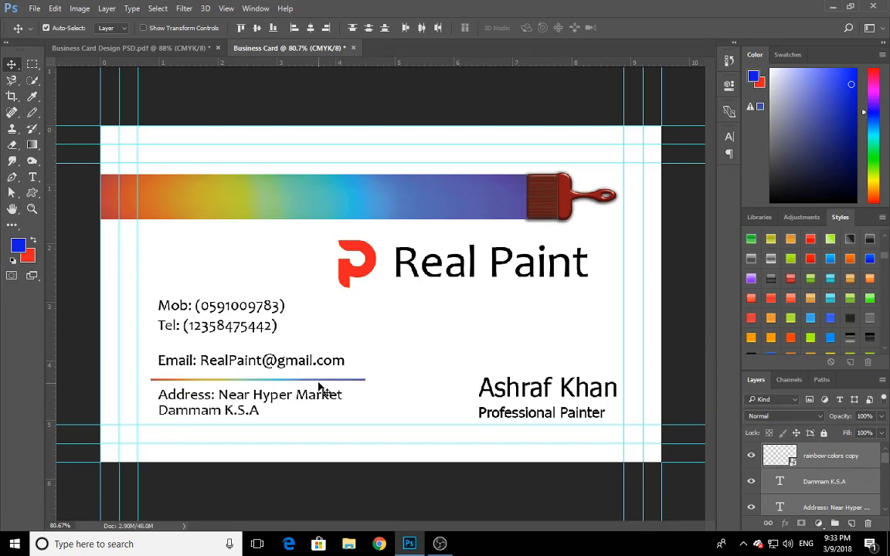
Nudge the thin rainbow line and address texts down slightly and switch to the Business Card Design PSD.pdf document
key("Down")
key("Down")
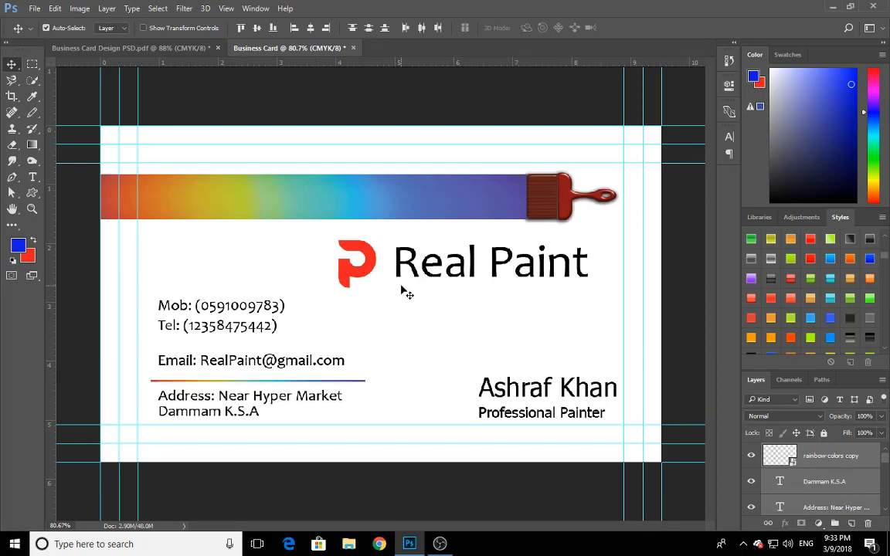
left_click(175, 49)
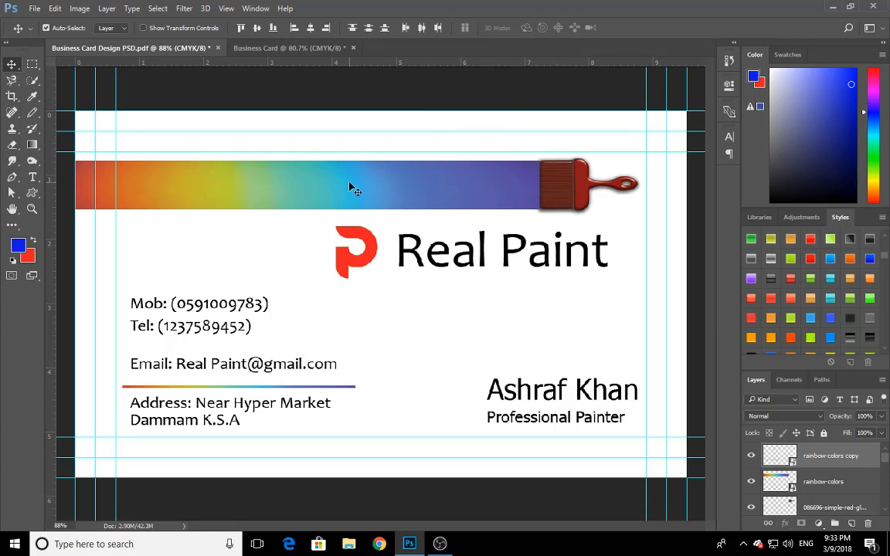
left_click_drag(350, 187, 347, 217)
key("ctrl+z")
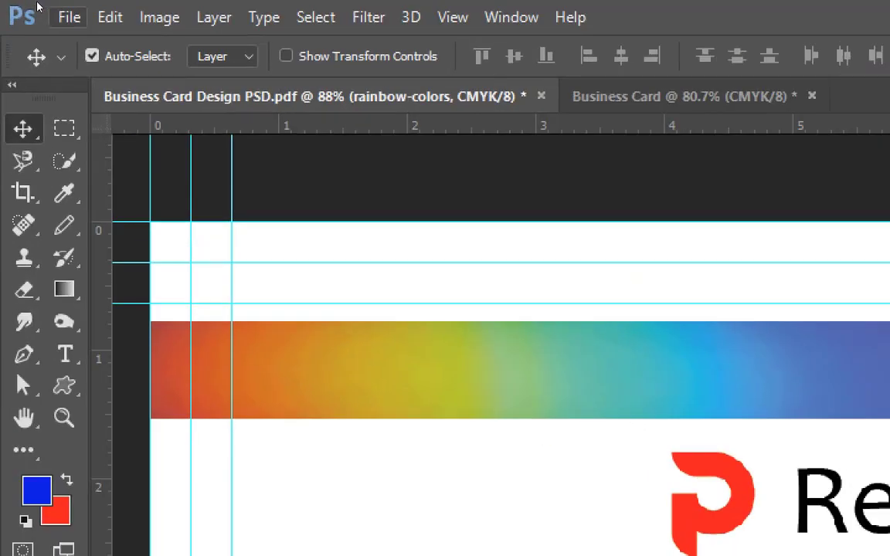
left_click(71, 17)
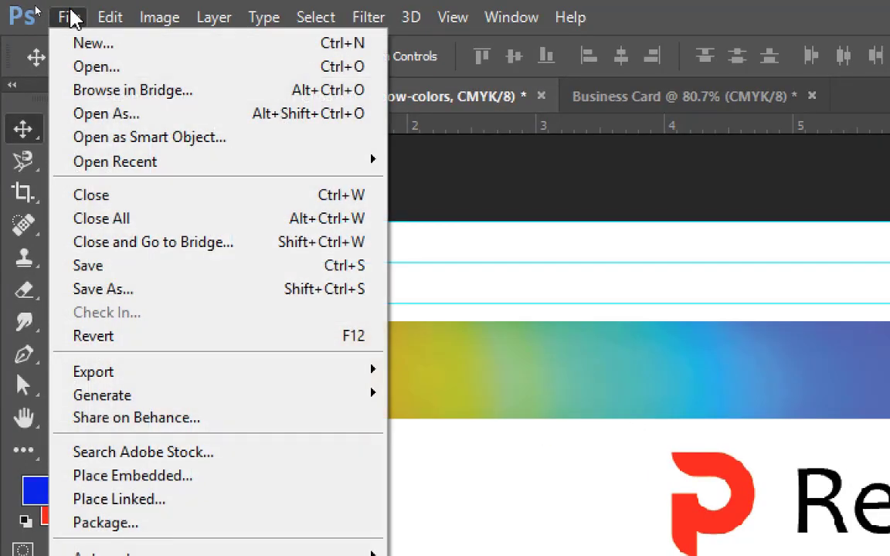
left_click(147, 291)
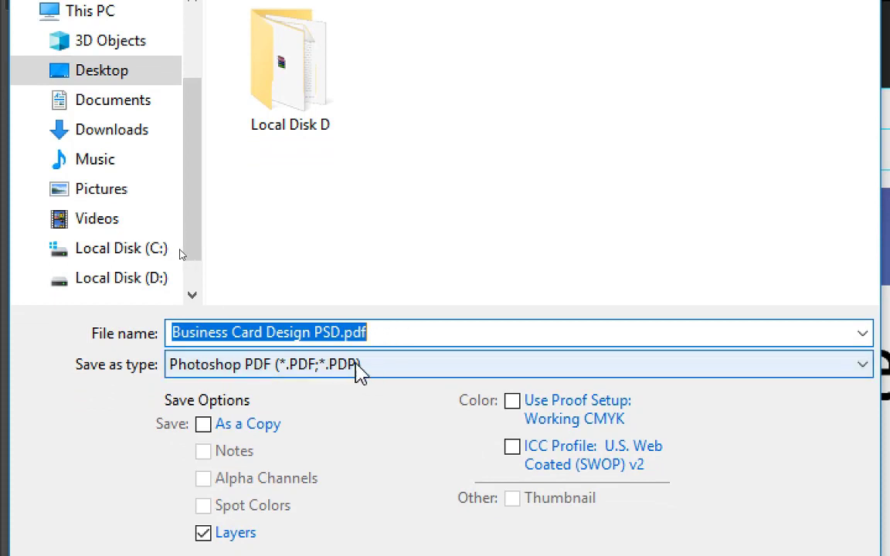
left_click(280, 379)
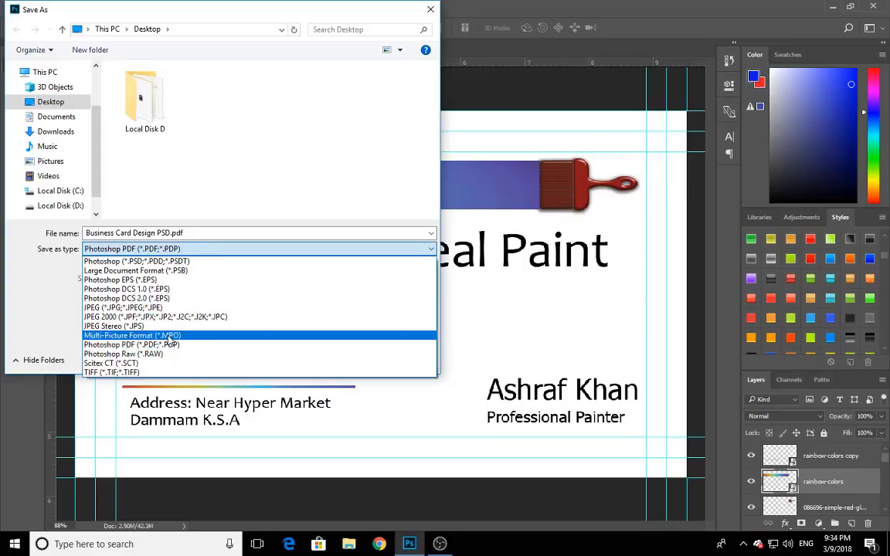
left_click(174, 345)
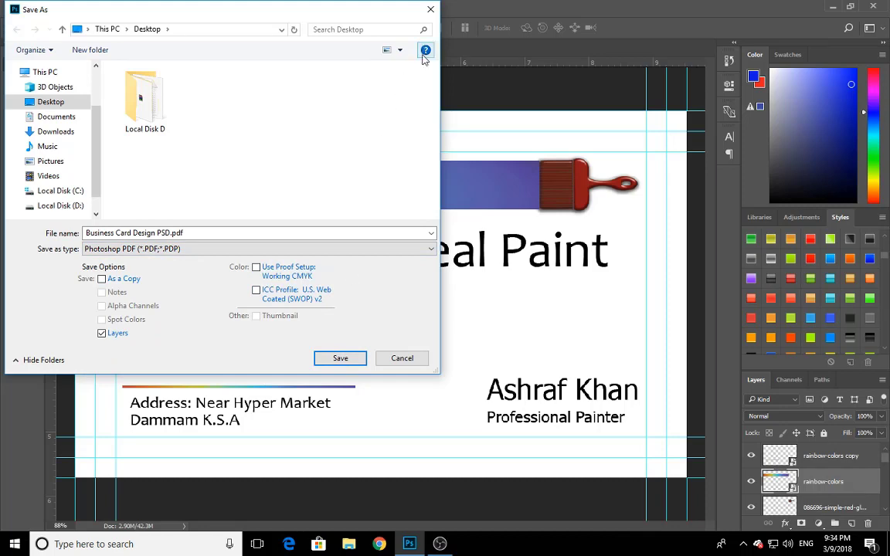
left_click(430, 8)
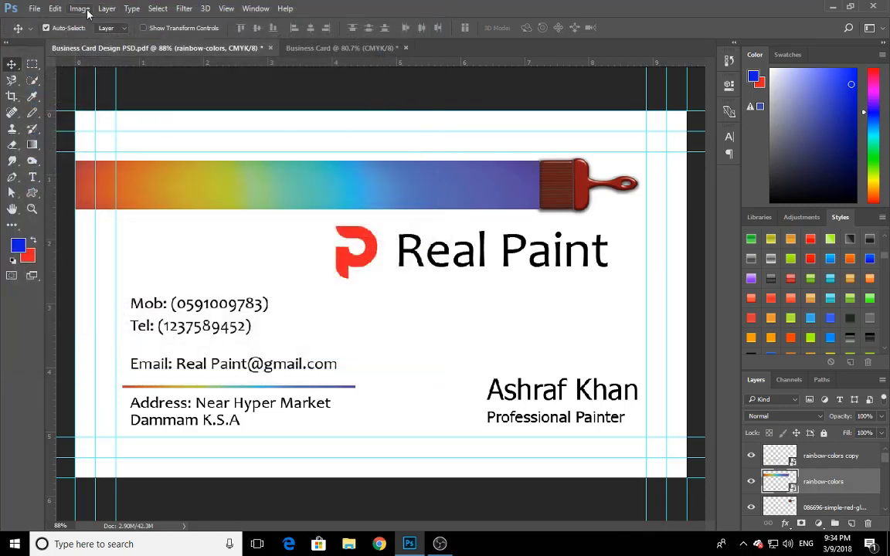
Save the card to the Desktop in Photoshop PDF format under the name Business Card Design PSD.pdf
left_click(34, 8)
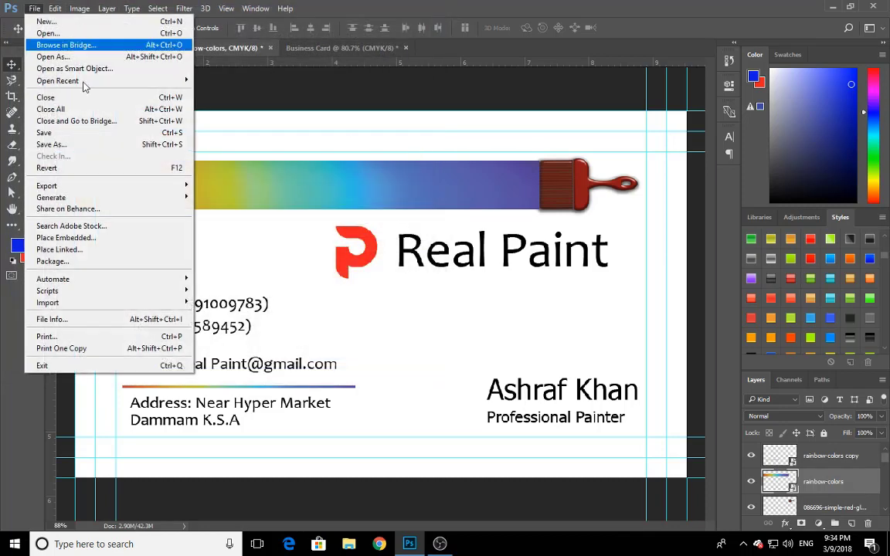
left_click(85, 144)
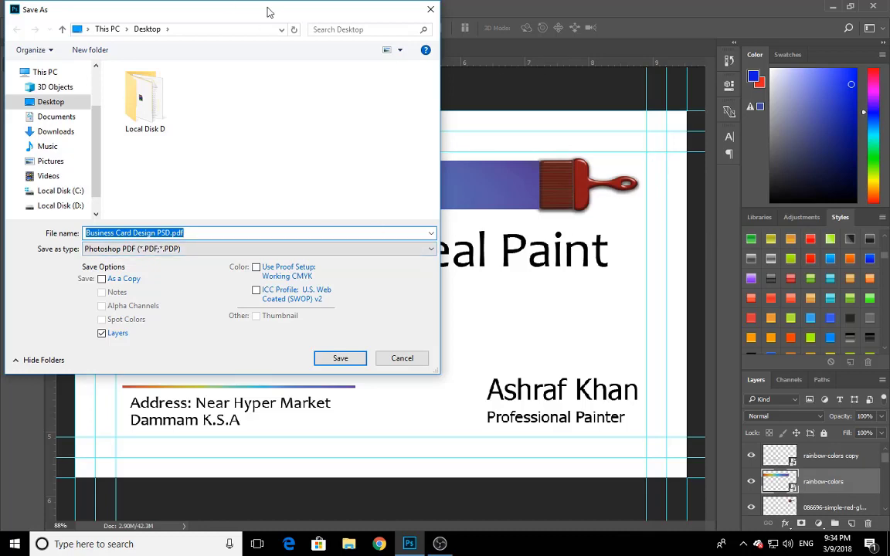
left_click_drag(280, 18, 459, 143)
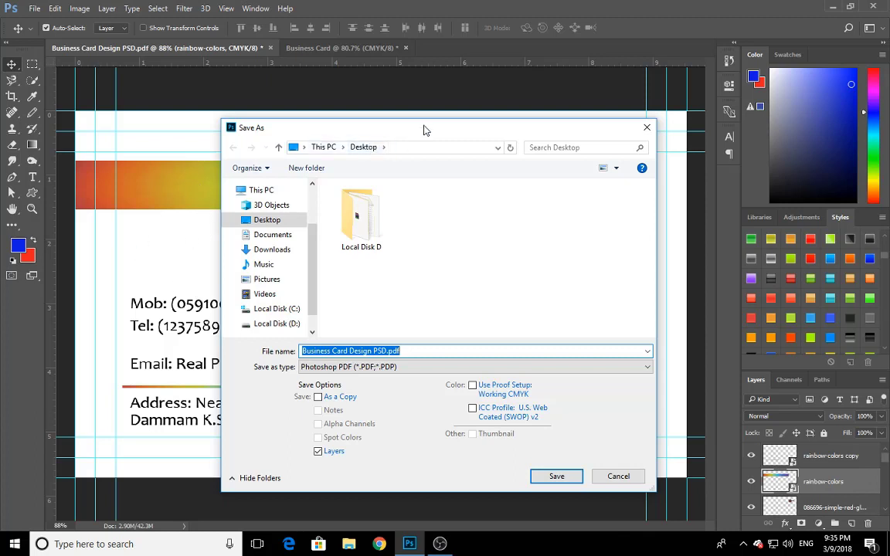
left_click_drag(423, 129, 460, 134)
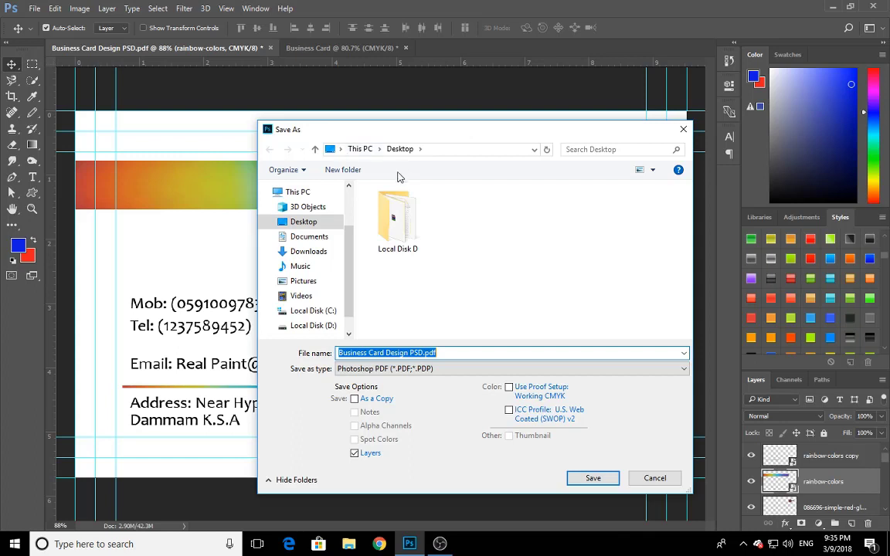
left_click(433, 372)
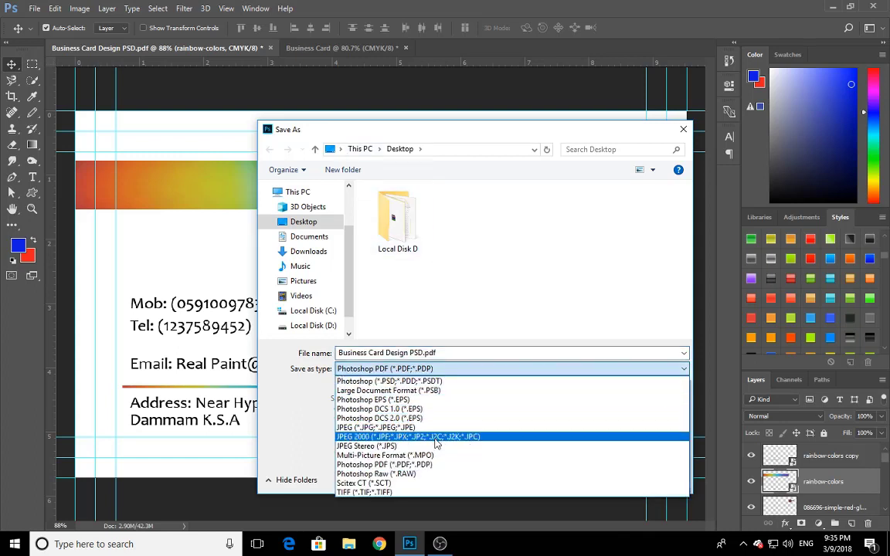
left_click(438, 467)
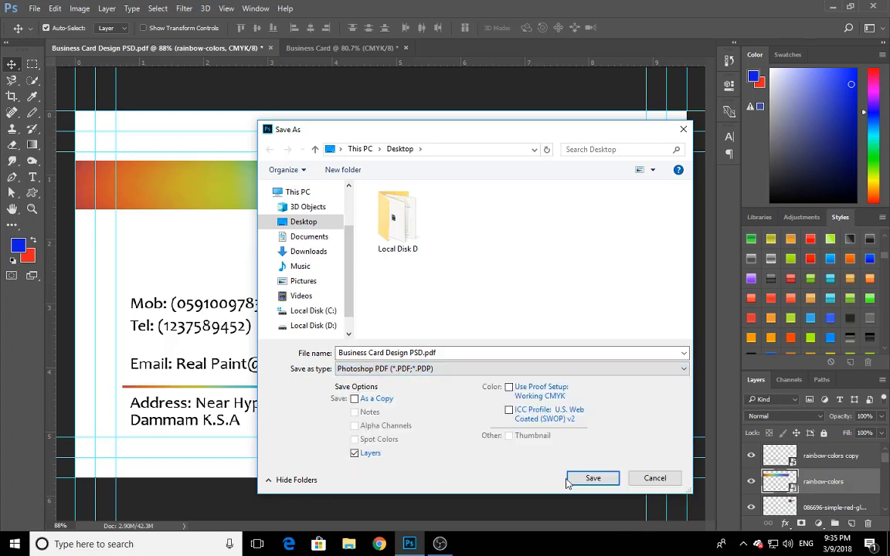
left_click(587, 477)
left_click(437, 212)
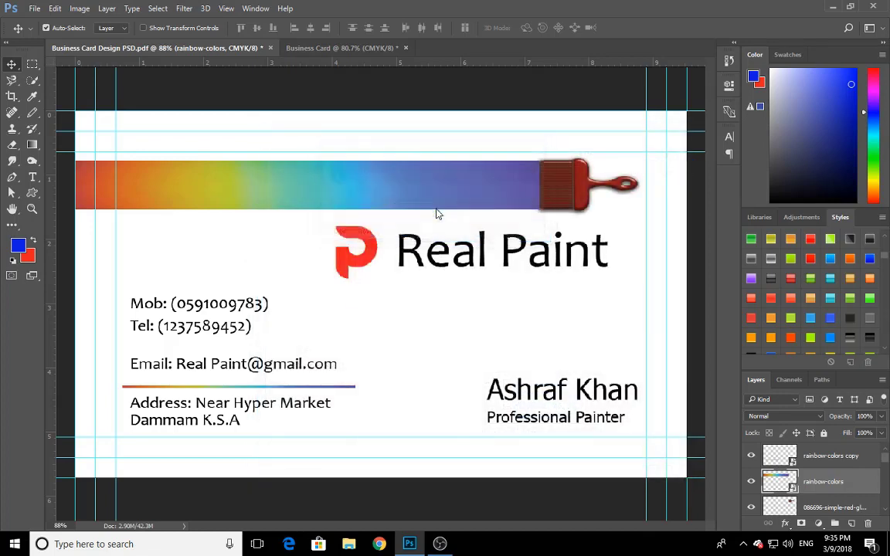
Choose the Press Quality preset for the Adobe PDF export
left_click_drag(358, 70, 325, 82)
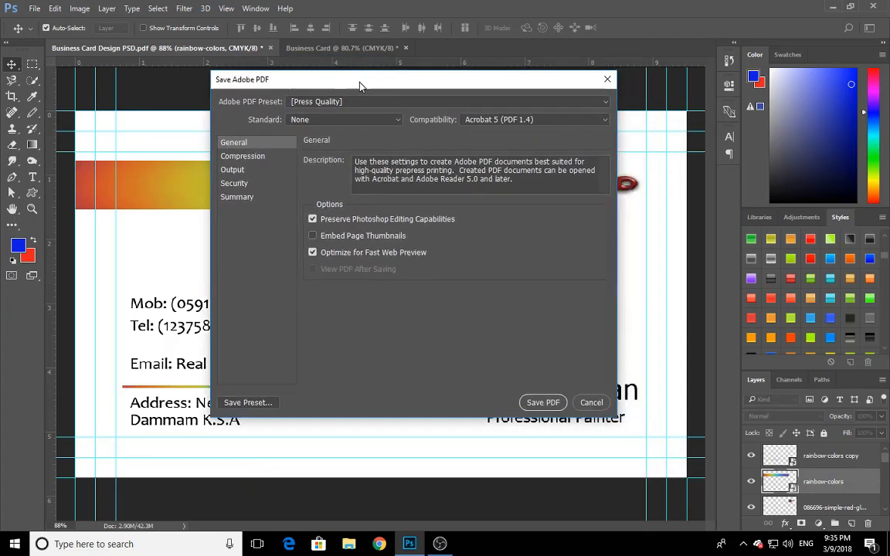
left_click(348, 104)
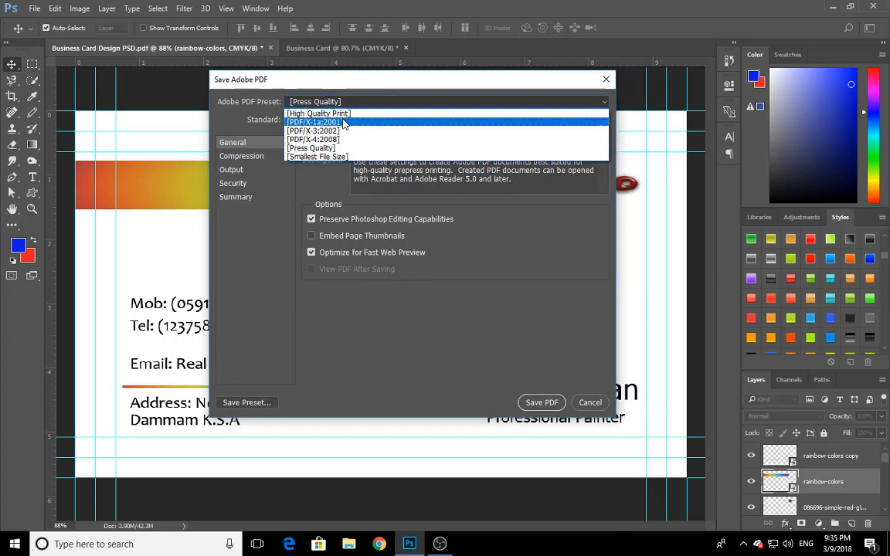
left_click(318, 115)
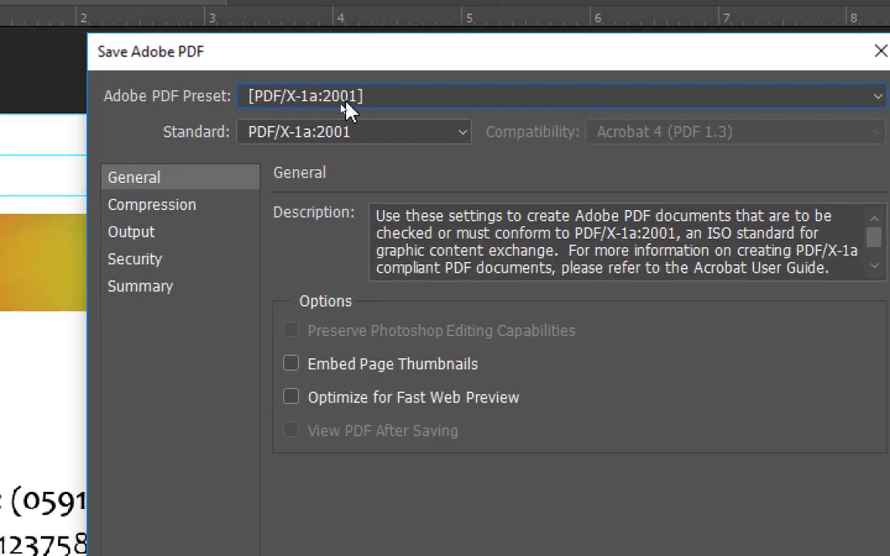
left_click(358, 103)
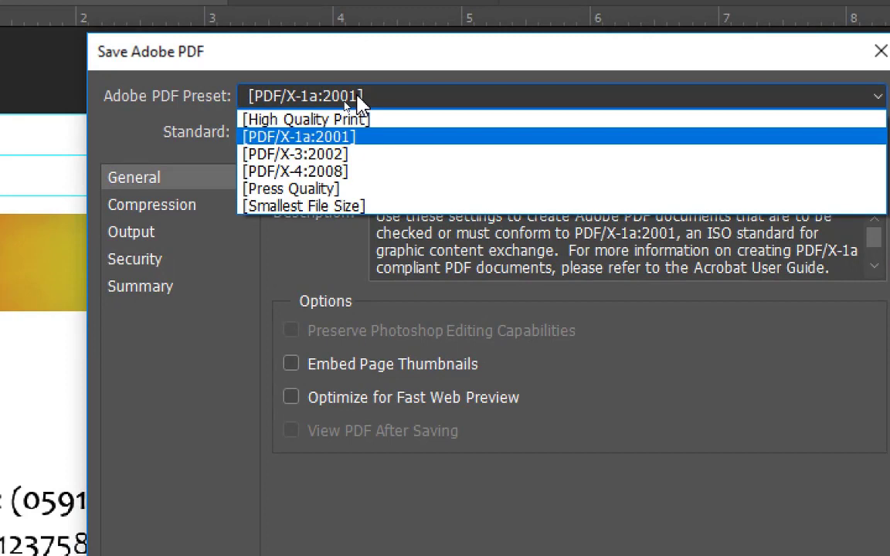
left_click(338, 190)
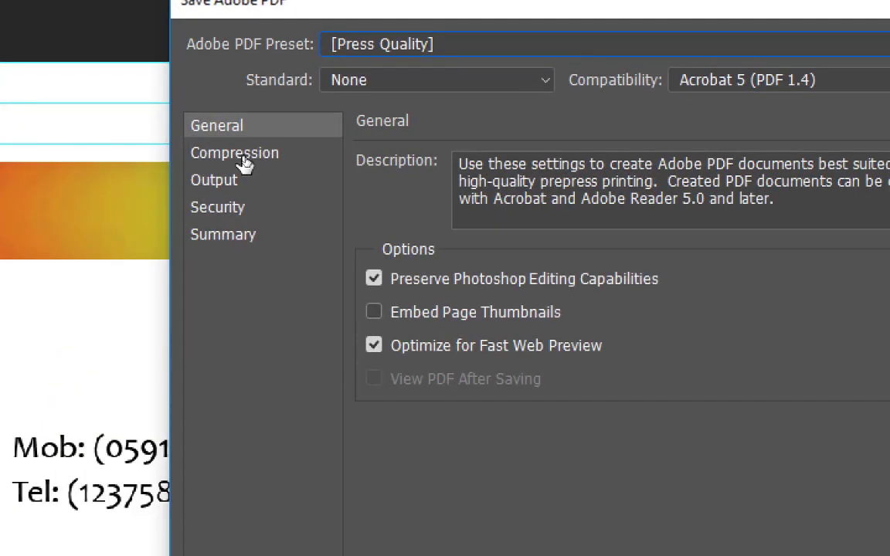
Set the JPEG compression's image quality to Maximum and review the Output, Security and Summary settings
left_click(246, 161)
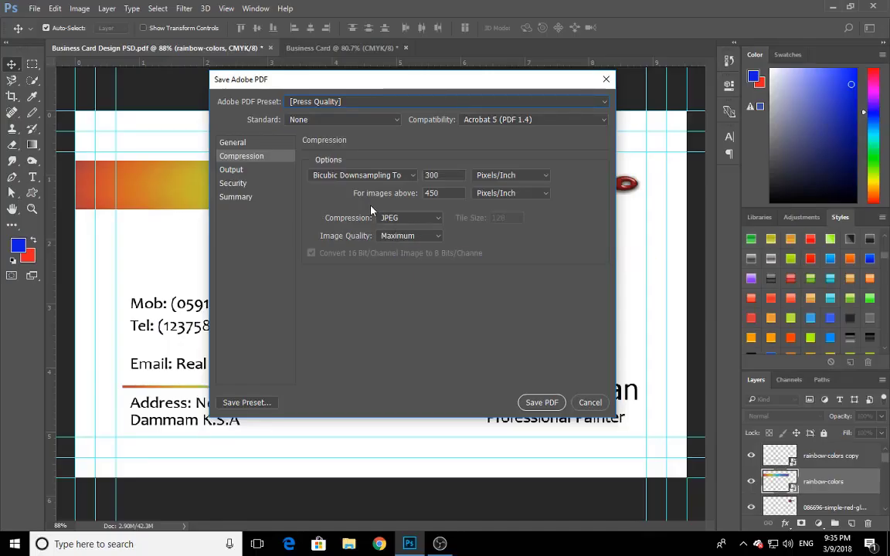
left_click(403, 239)
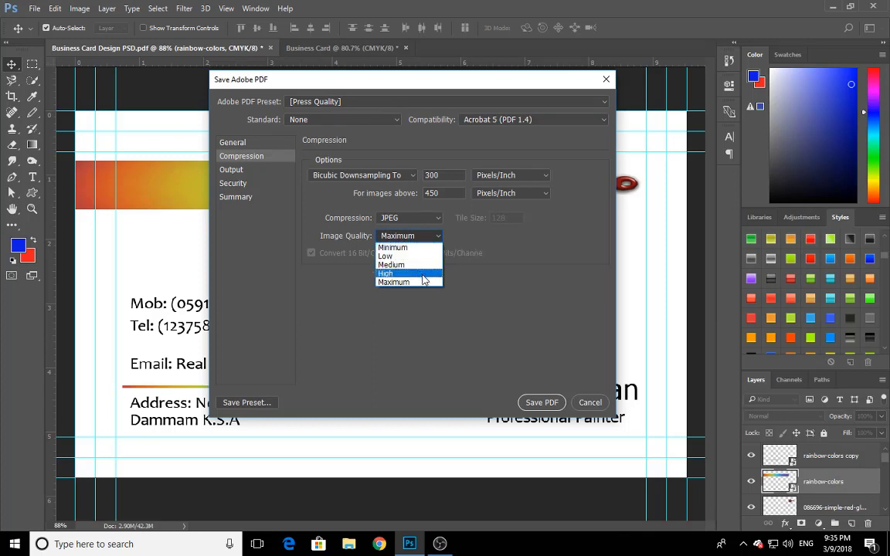
left_click(450, 232)
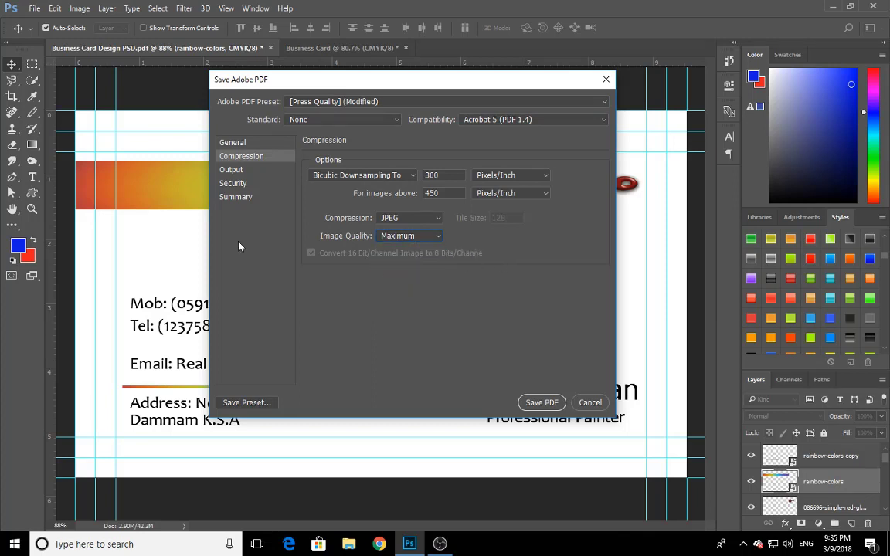
left_click(231, 171)
left_click(232, 184)
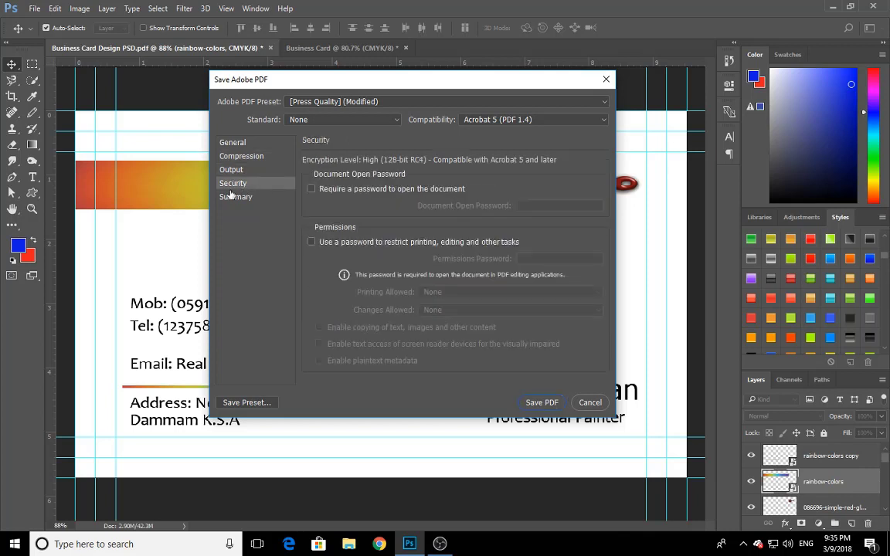
left_click(226, 197)
left_click(218, 145)
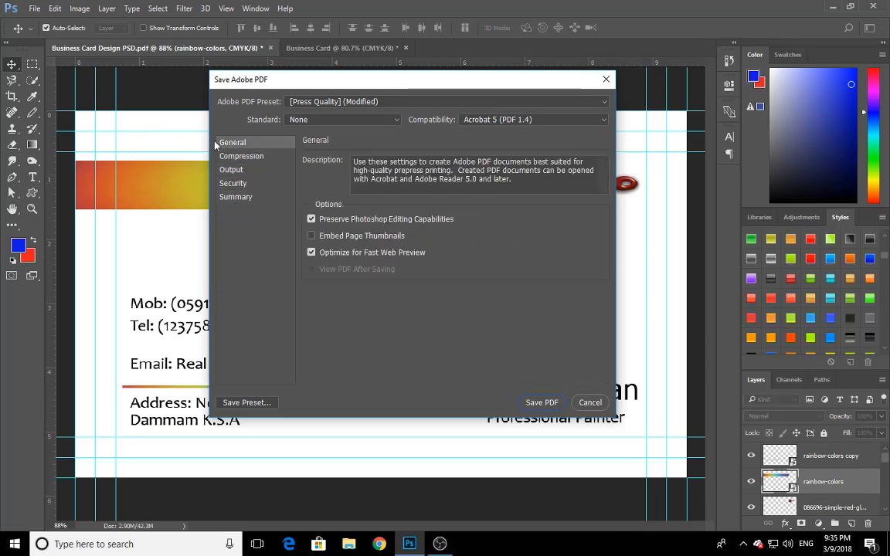
Save the PDF with the modified Press Quality preset, agreeing to preserve Photoshop editing capabilities
left_click(384, 102)
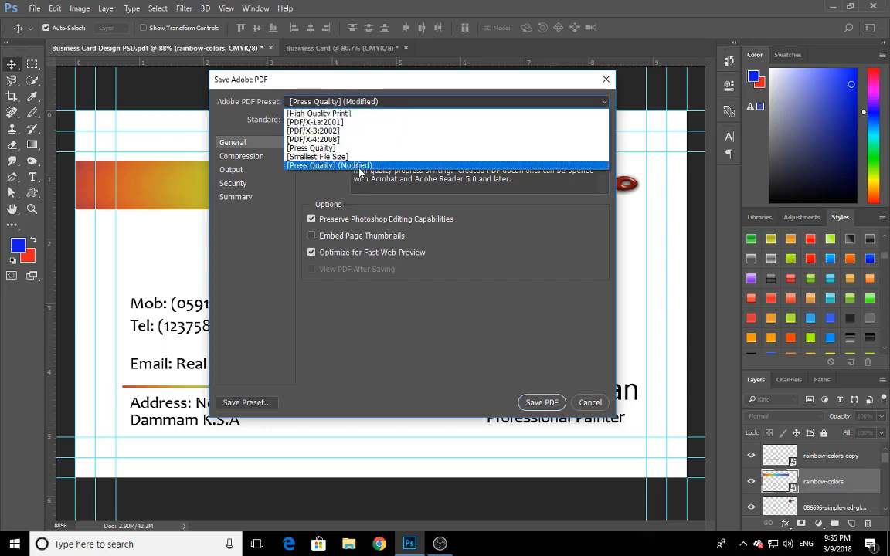
left_click(359, 168)
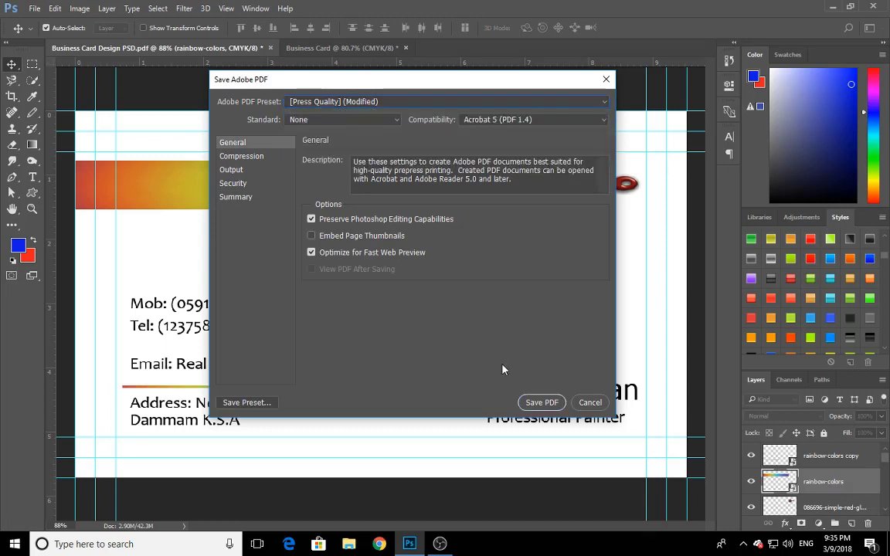
left_click(542, 403)
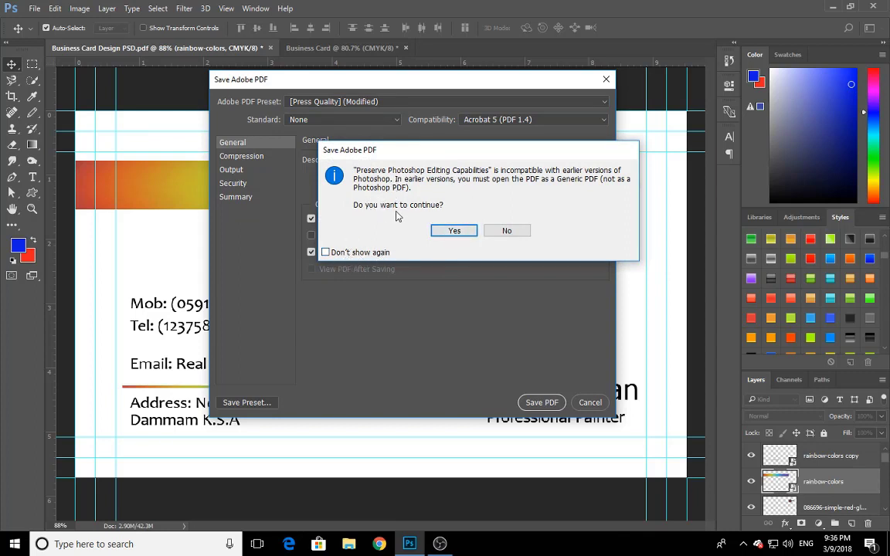
left_click(455, 233)
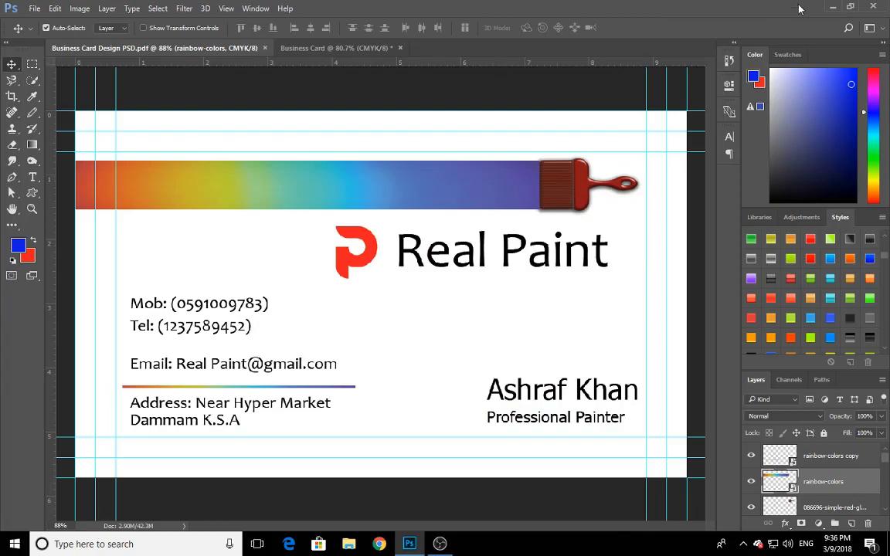
Open the saved Business Card Design PSD.pdf from the desktop, examine the card enlarged, and close the viewer
left_click(831, 8)
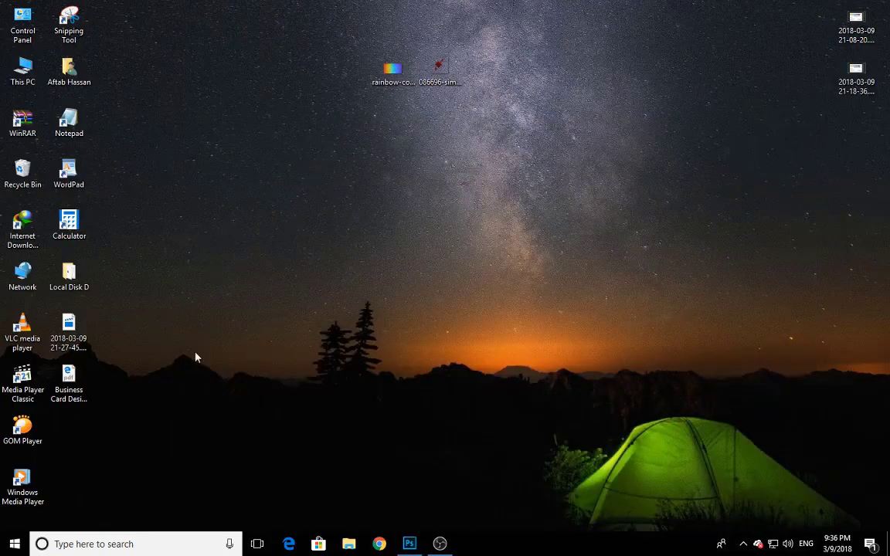
left_click(74, 402)
double_click(80, 380)
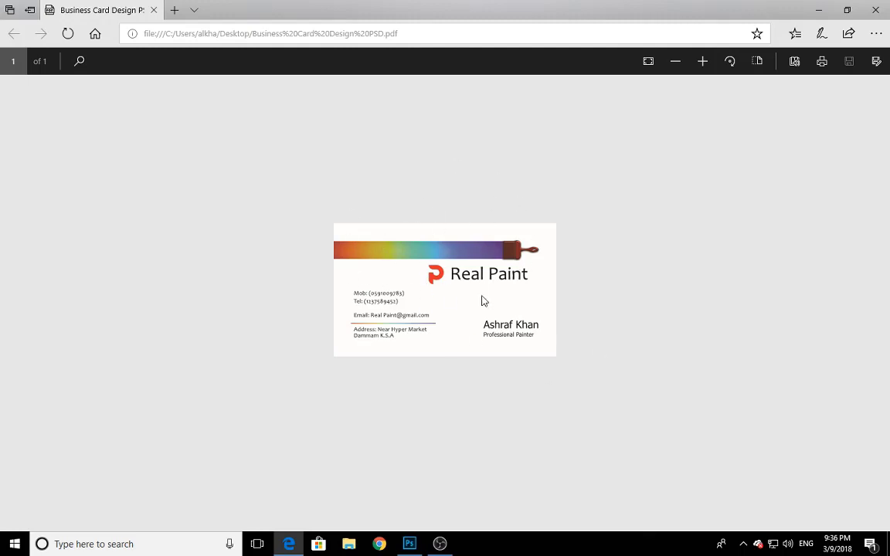
left_click(703, 62)
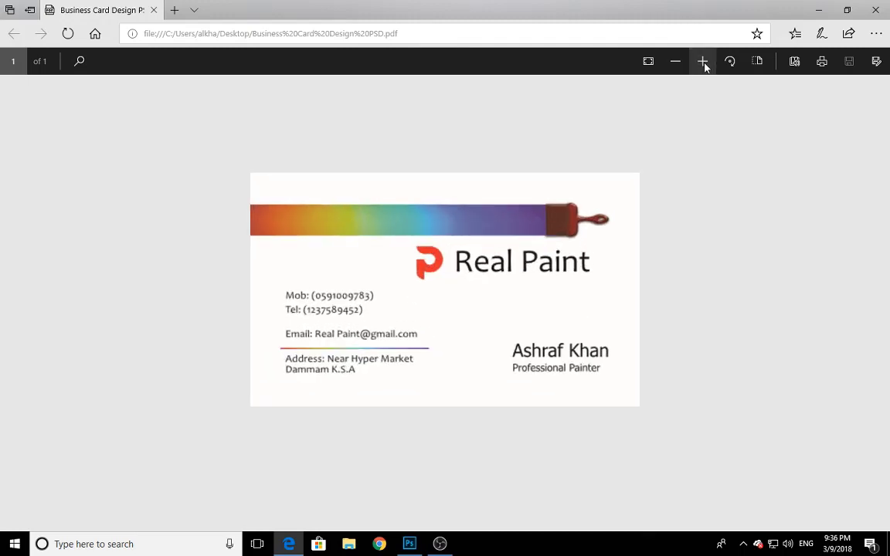
left_click(702, 62)
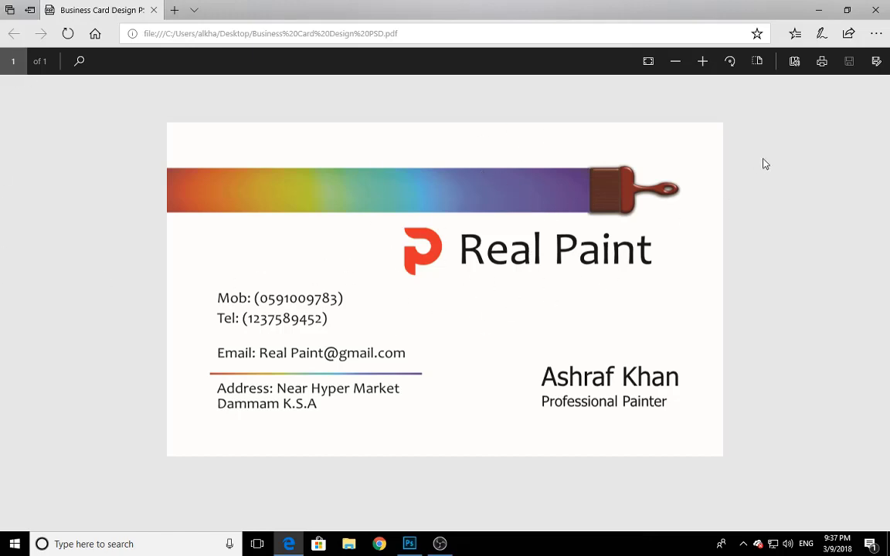
left_click(887, 4)
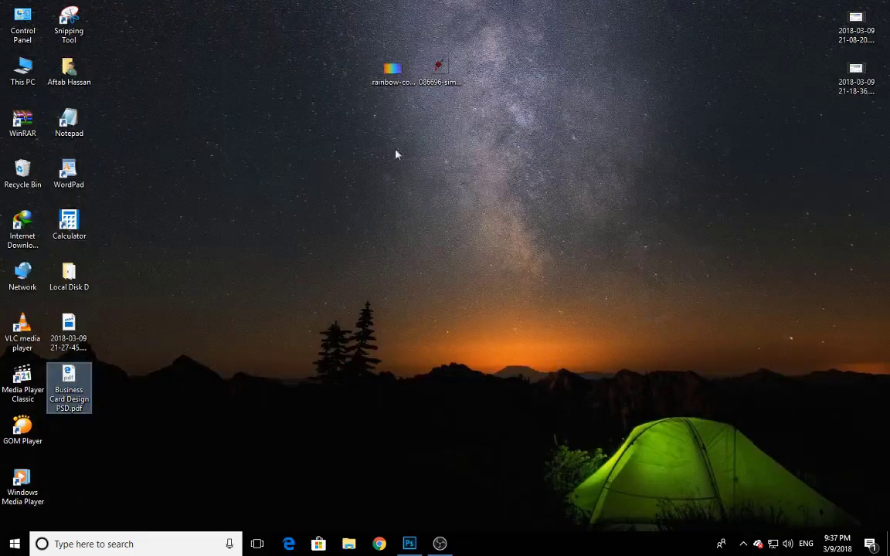
right_click(215, 244)
left_click(271, 279)
left_click_drag(311, 57, 514, 133)
left_click(393, 72)
double_click(395, 74)
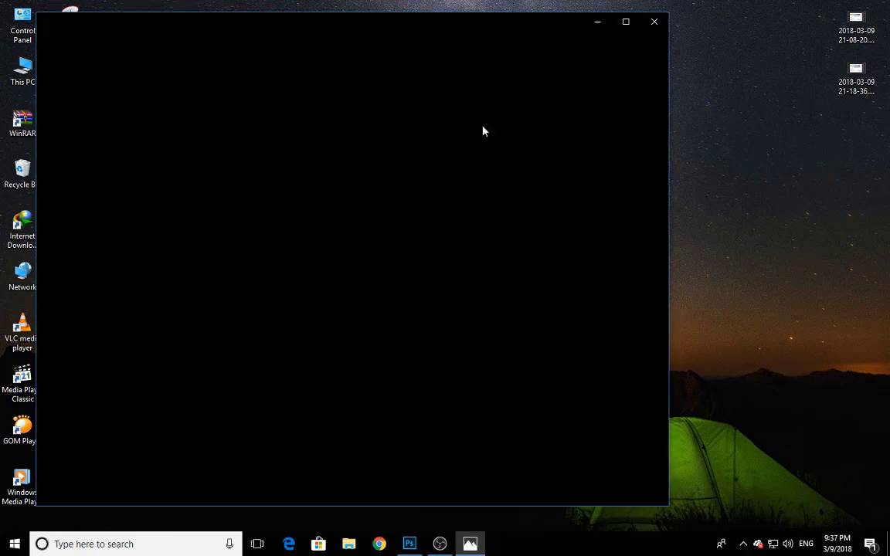
left_click(642, 23)
right_click(498, 148)
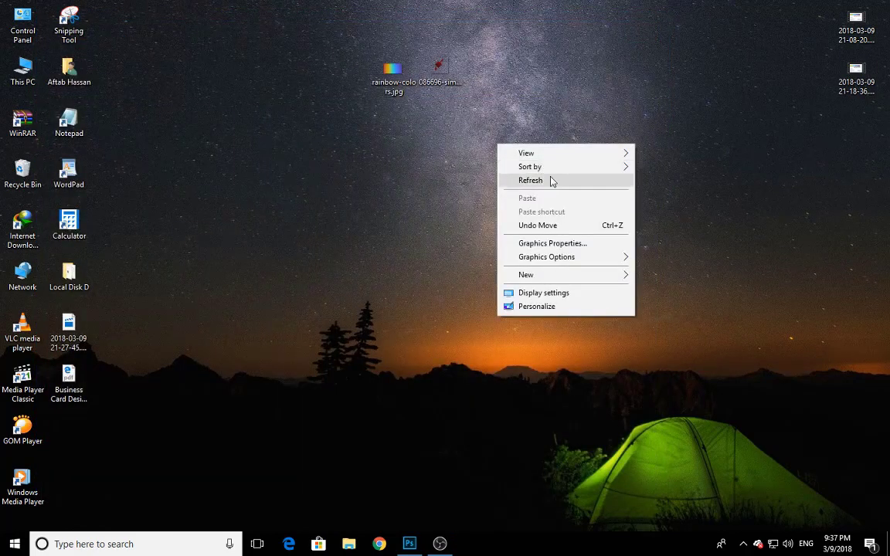
left_click(553, 181)
left_click_drag(489, 24, 517, 358)
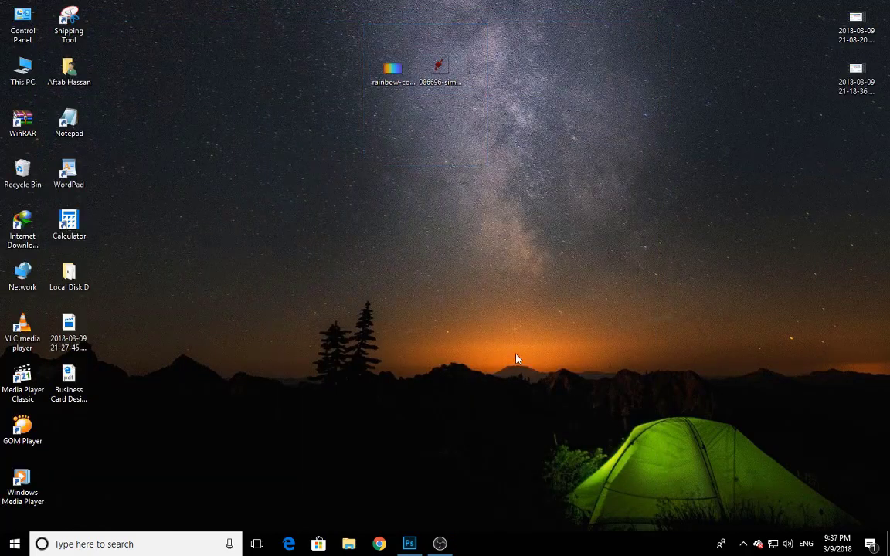
left_click(410, 542)
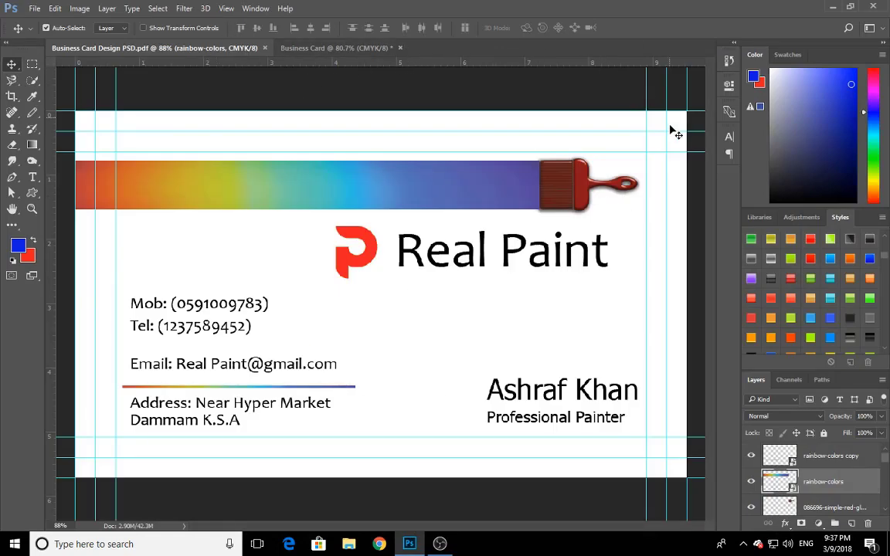
left_click(833, 7)
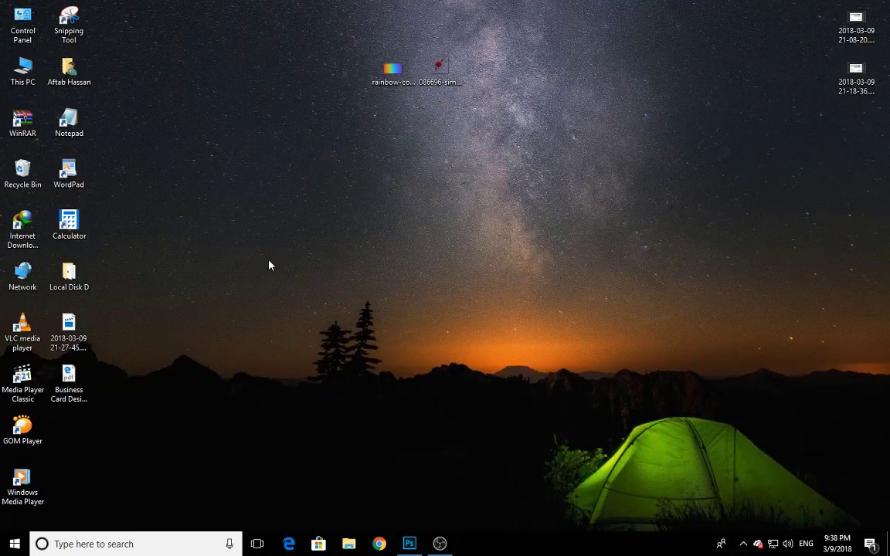
left_click(411, 539)
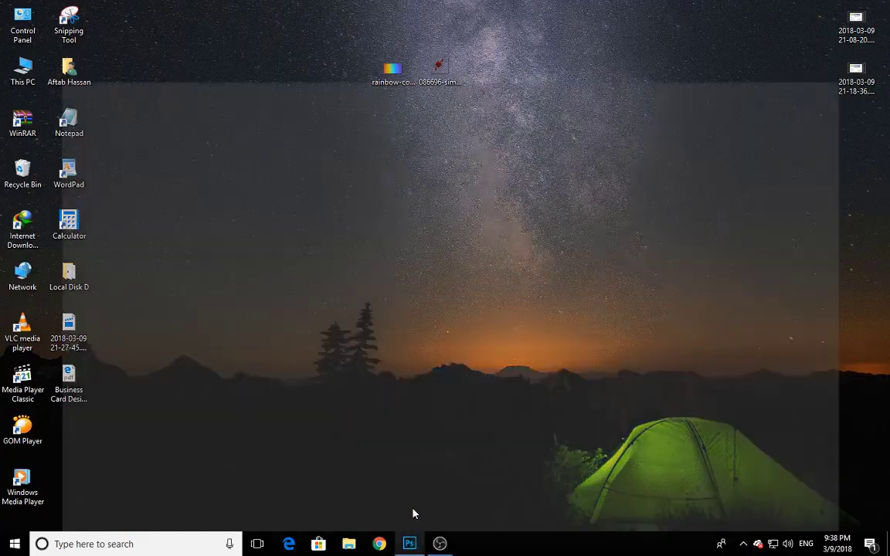